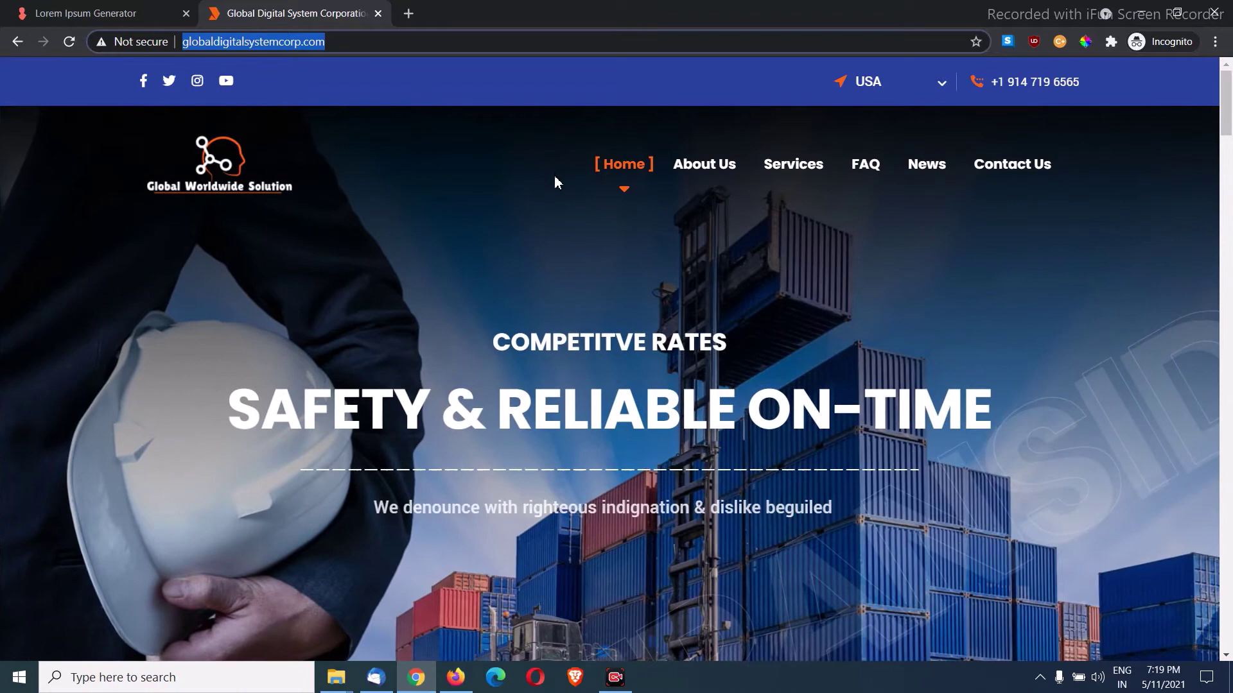
Step: Scroll through the Global Digital System Corporation home page
{"action": "scroll", "coordinate": [556, 182], "scroll_direction": "down", "scroll_amount": 5}
{"action": "scroll", "coordinate": [559, 182], "scroll_direction": "down", "scroll_amount": 6}
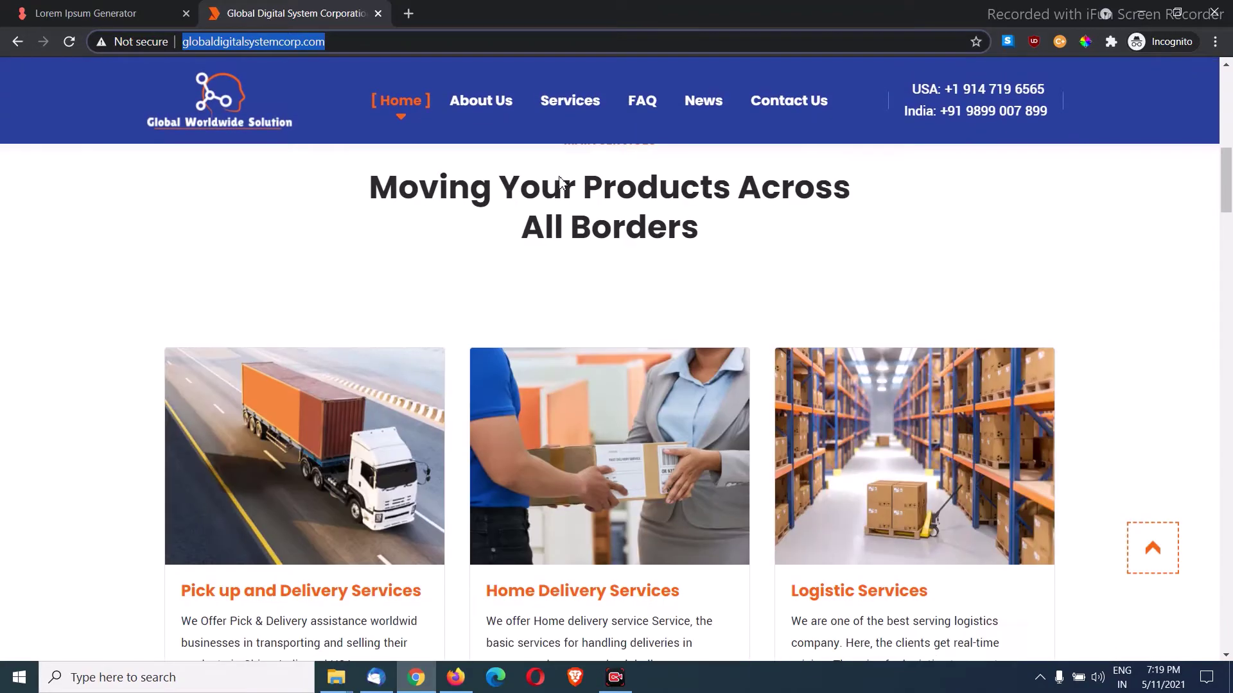
{"action": "scroll", "coordinate": [562, 182], "scroll_direction": "down", "scroll_amount": 6}
{"action": "scroll", "coordinate": [563, 182], "scroll_direction": "up", "scroll_amount": 2}
{"action": "scroll", "coordinate": [566, 192], "scroll_direction": "down", "scroll_amount": 10}
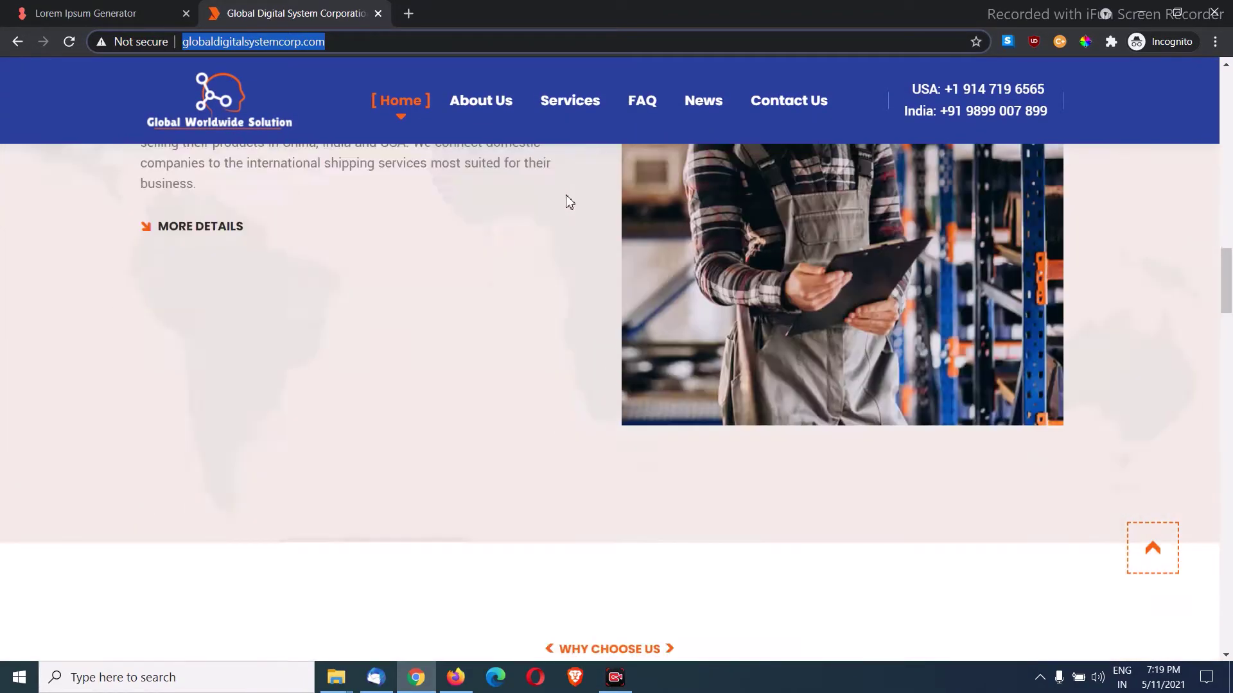
{"action": "scroll", "coordinate": [566, 202], "scroll_direction": "down", "scroll_amount": 8}
{"action": "scroll", "coordinate": [566, 202], "scroll_direction": "up", "scroll_amount": 3}
{"action": "scroll", "coordinate": [565, 203], "scroll_direction": "down", "scroll_amount": 15}
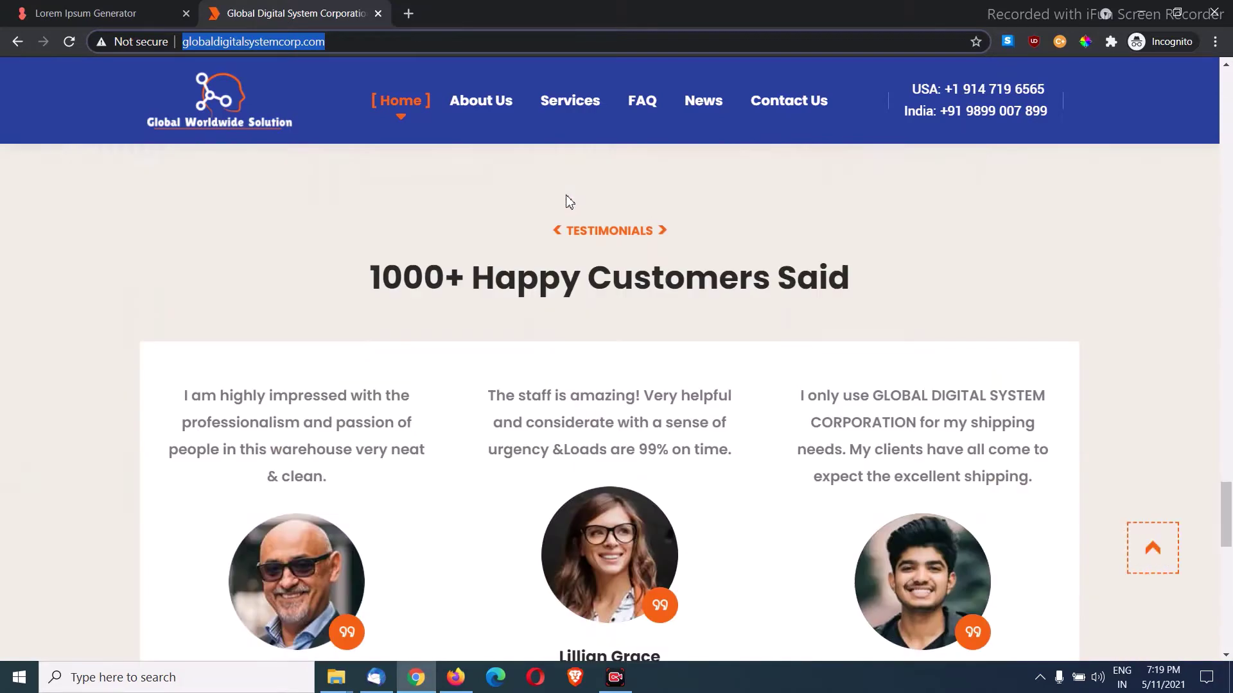
{"action": "scroll", "coordinate": [576, 206], "scroll_direction": "down", "scroll_amount": 10}
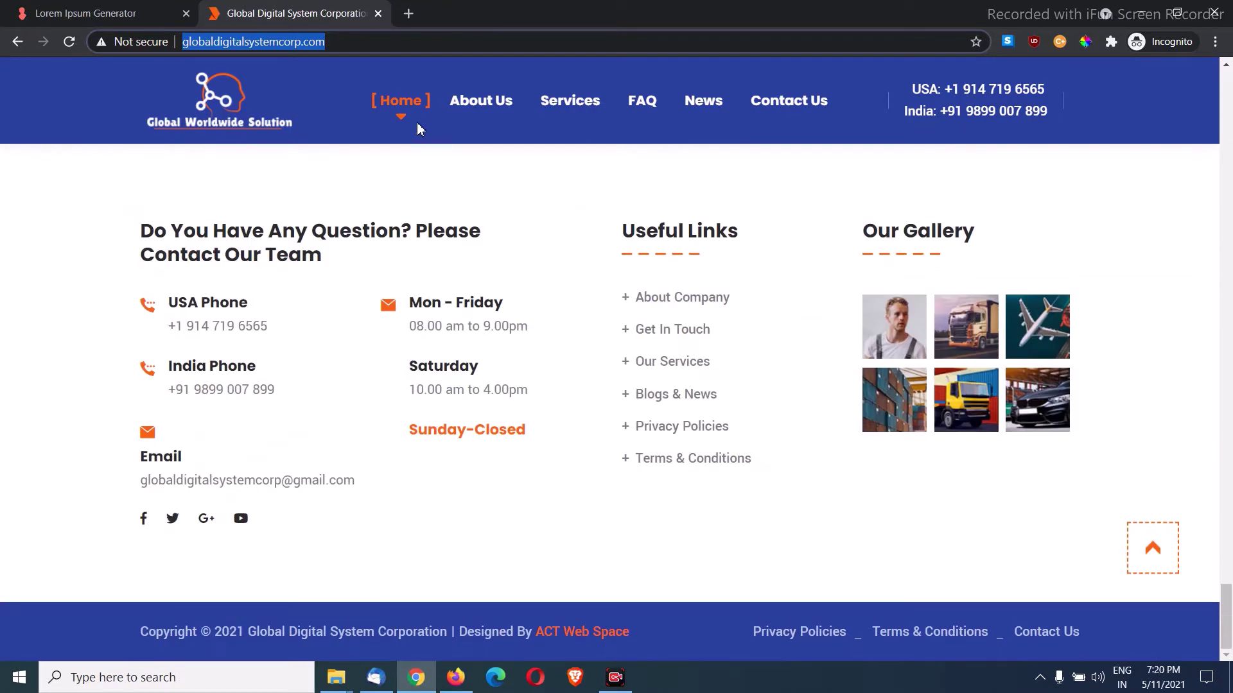
Step: Browse the About Us page
{"action": "left_click", "coordinate": [497, 109]}
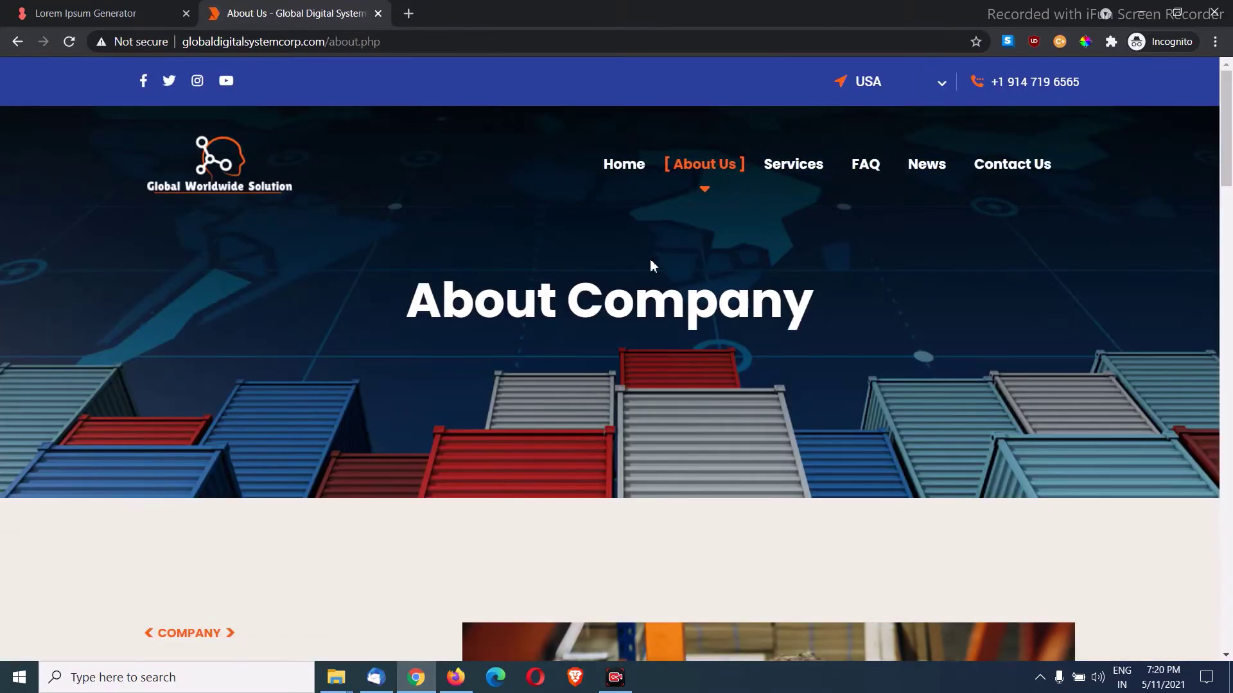
{"action": "scroll", "coordinate": [649, 259], "scroll_direction": "down", "scroll_amount": 3}
{"action": "scroll", "coordinate": [650, 259], "scroll_direction": "down", "scroll_amount": 15}
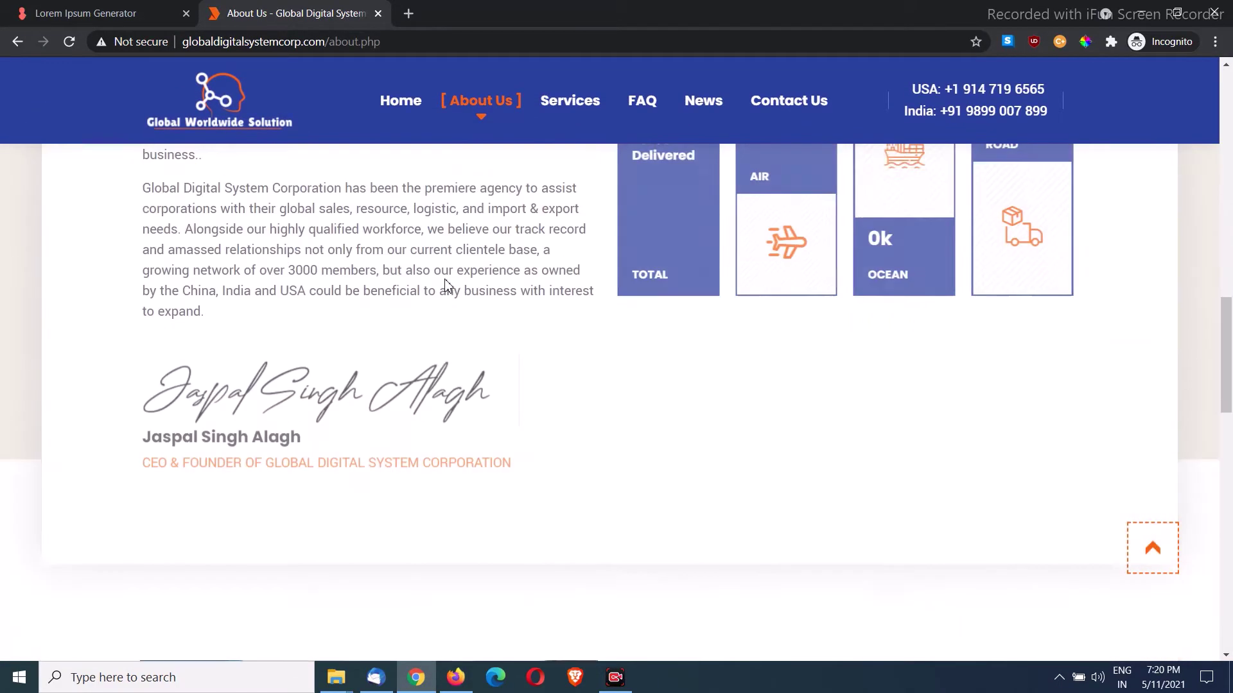
{"action": "scroll", "coordinate": [451, 287], "scroll_direction": "down", "scroll_amount": 15}
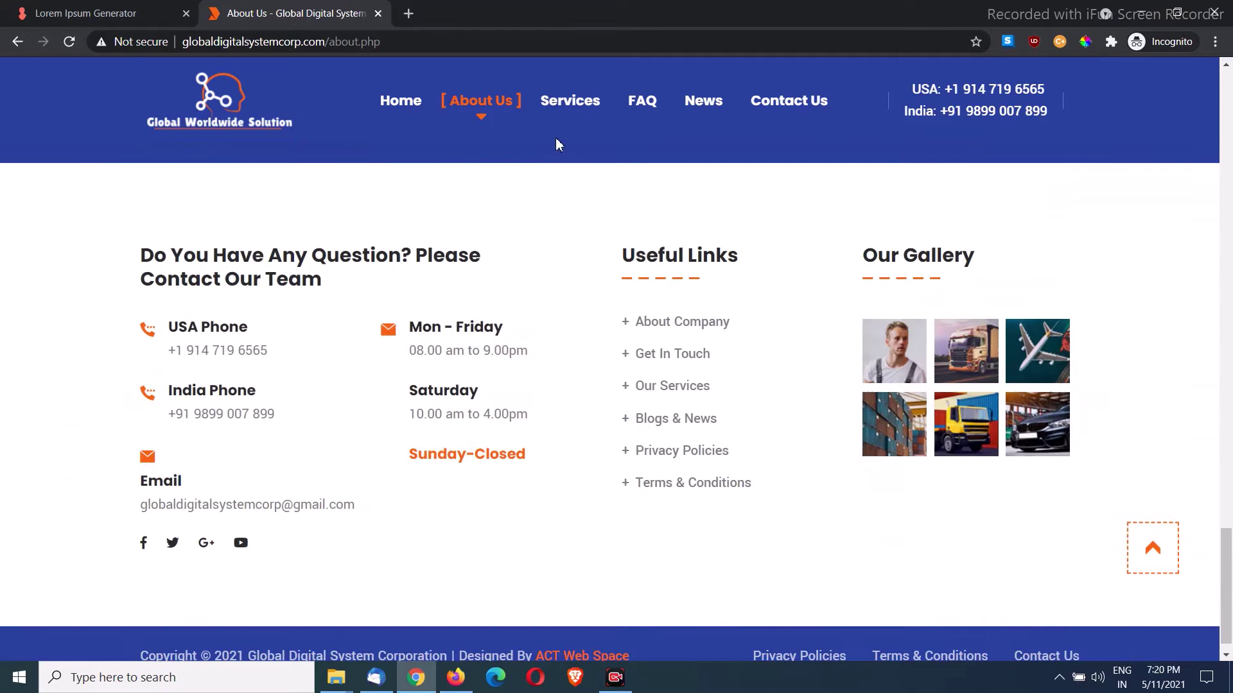
Step: Look through the Services cards, then go to the Contact Us page
{"action": "left_click", "coordinate": [574, 109]}
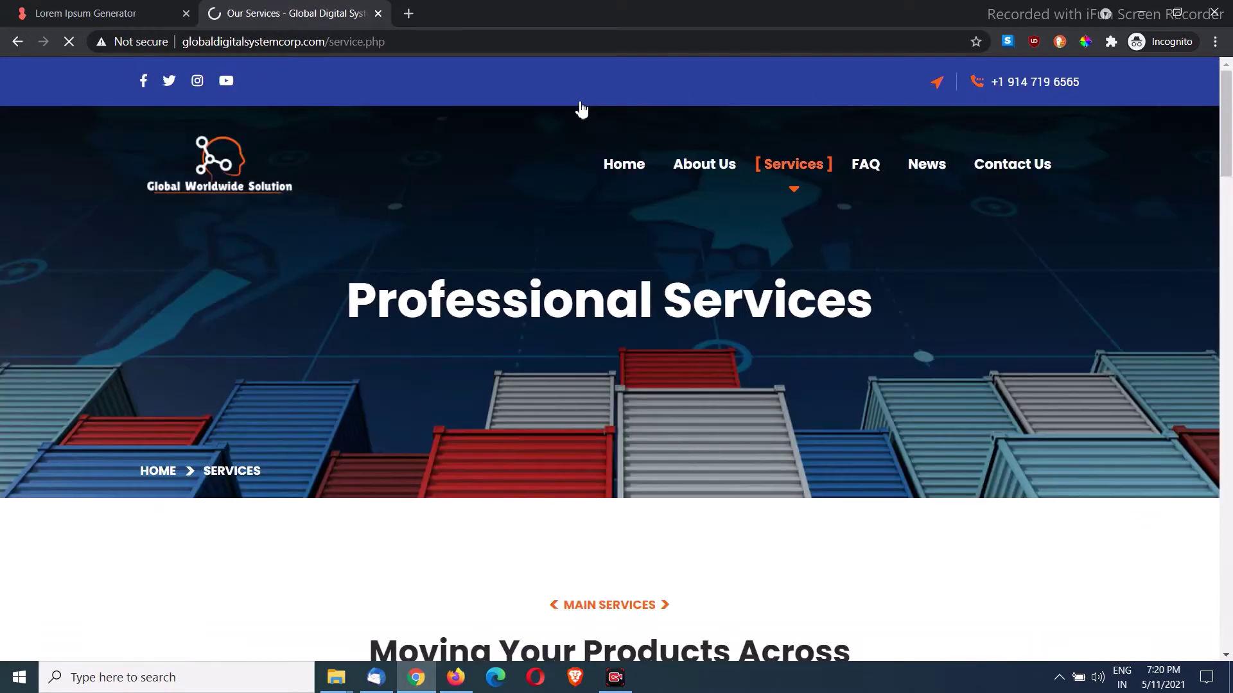
{"action": "scroll", "coordinate": [738, 320], "scroll_direction": "down", "scroll_amount": 7}
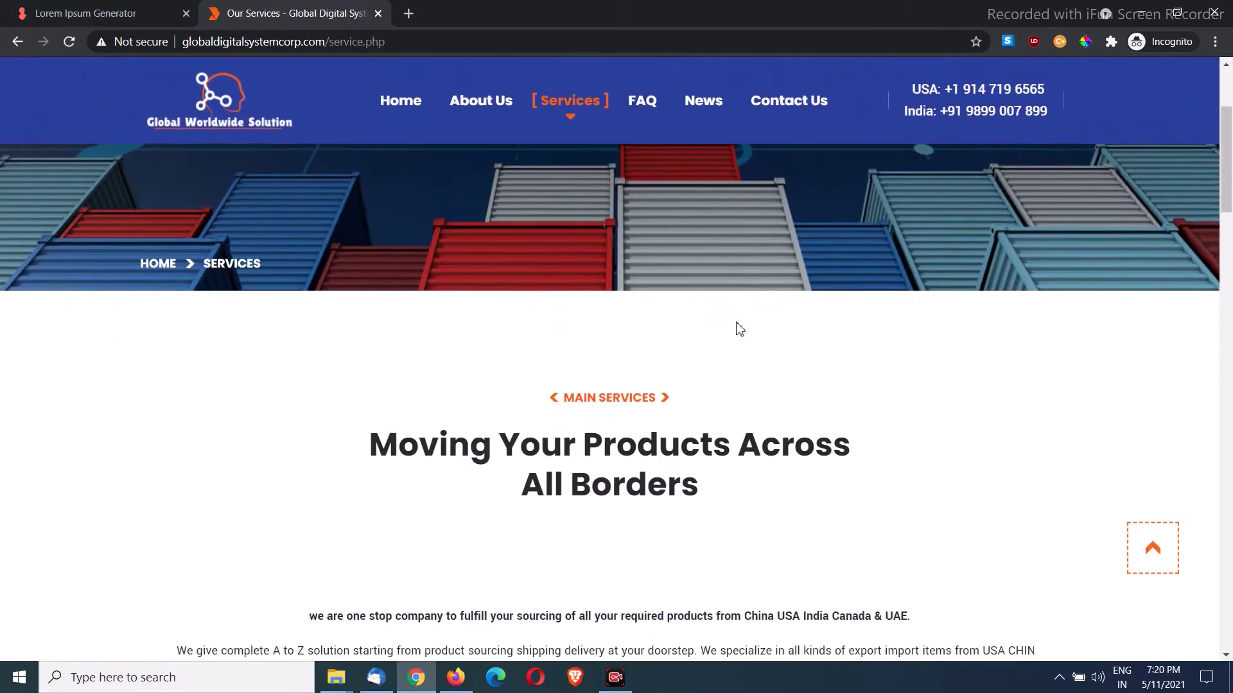
{"action": "scroll", "coordinate": [764, 322], "scroll_direction": "down", "scroll_amount": 2}
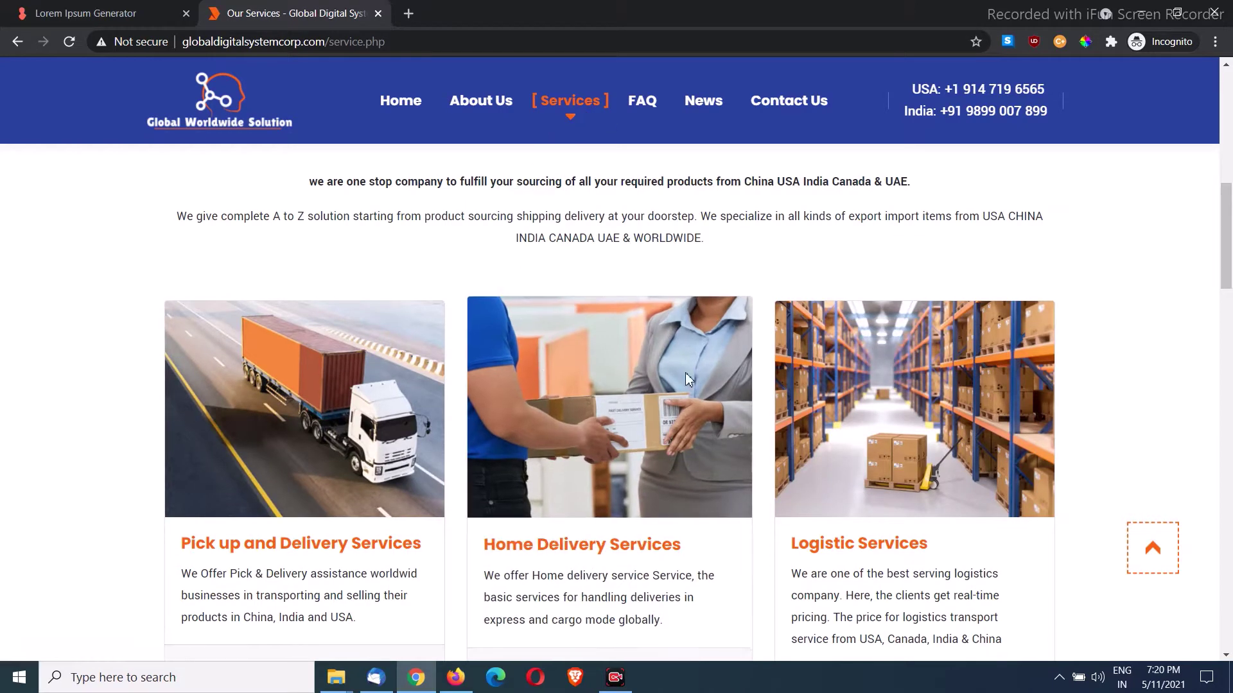
{"action": "scroll", "coordinate": [448, 382], "scroll_direction": "down", "scroll_amount": 2}
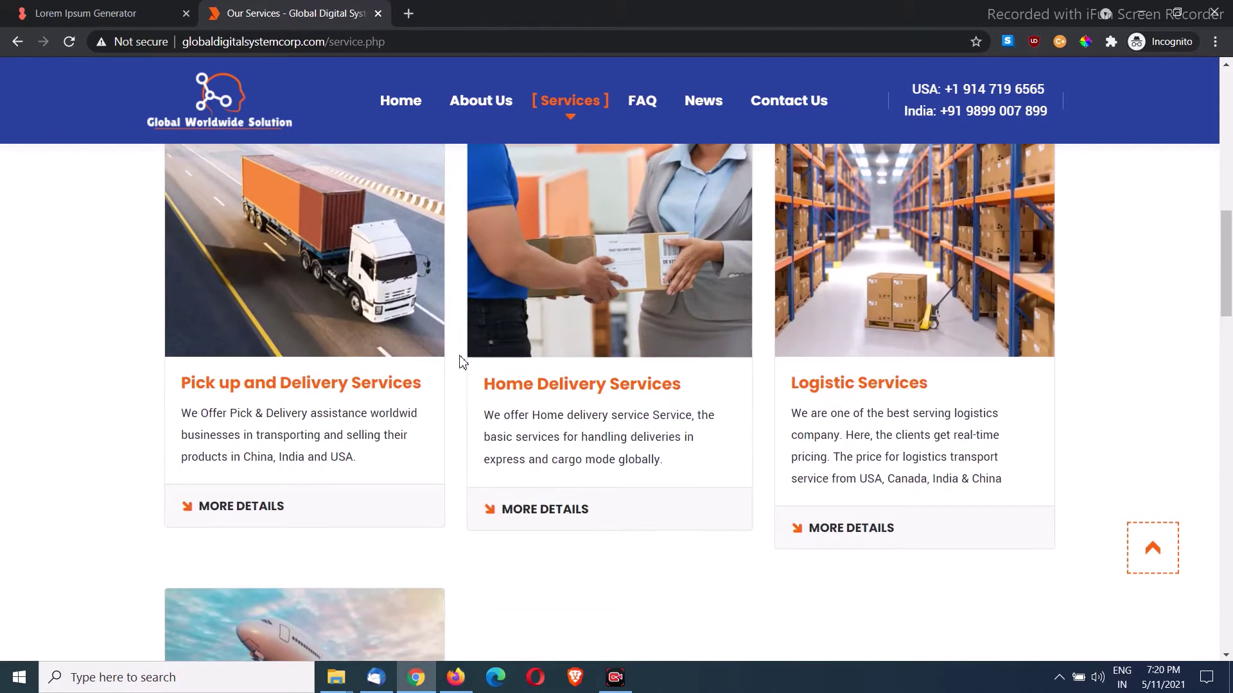
{"action": "scroll", "coordinate": [460, 360], "scroll_direction": "down", "scroll_amount": 4}
{"action": "scroll", "coordinate": [468, 357], "scroll_direction": "up", "scroll_amount": 2}
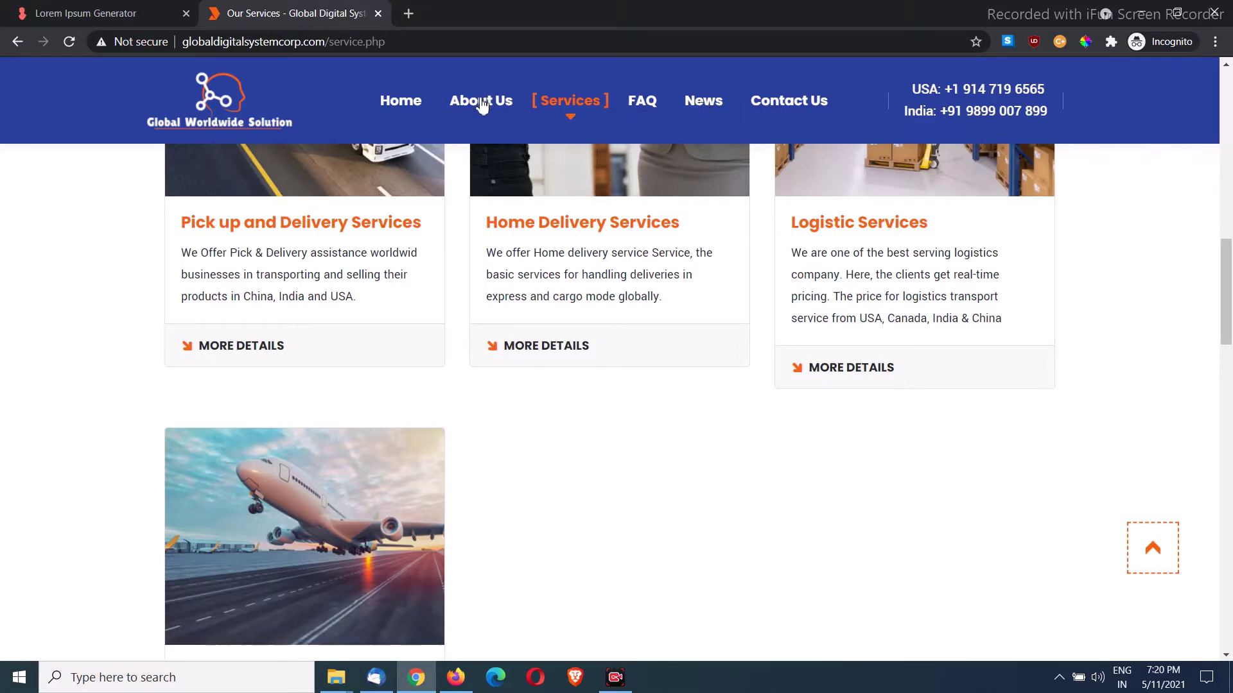
{"action": "scroll", "coordinate": [588, 223], "scroll_direction": "down", "scroll_amount": 5}
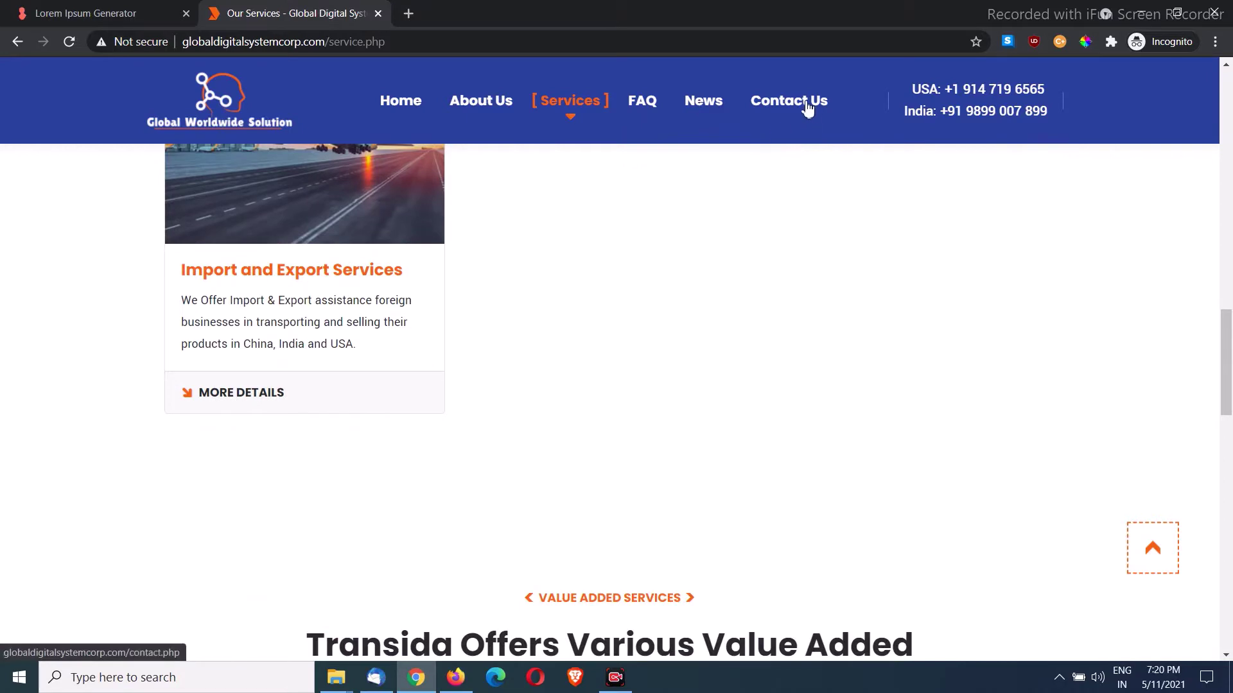
{"action": "left_click", "coordinate": [807, 108]}
{"action": "scroll", "coordinate": [747, 186], "scroll_direction": "down", "scroll_amount": 5}
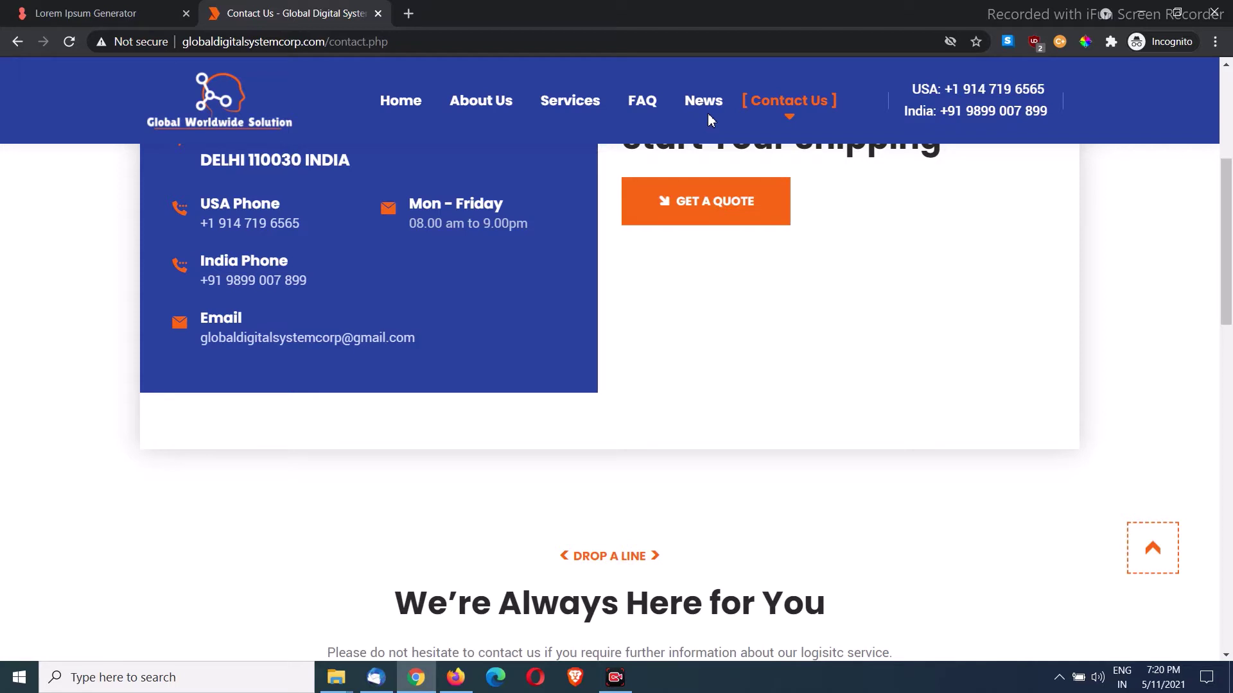
Step: From the home page, change the address from index.php to admin to reach the login page
{"action": "left_click", "coordinate": [411, 104]}
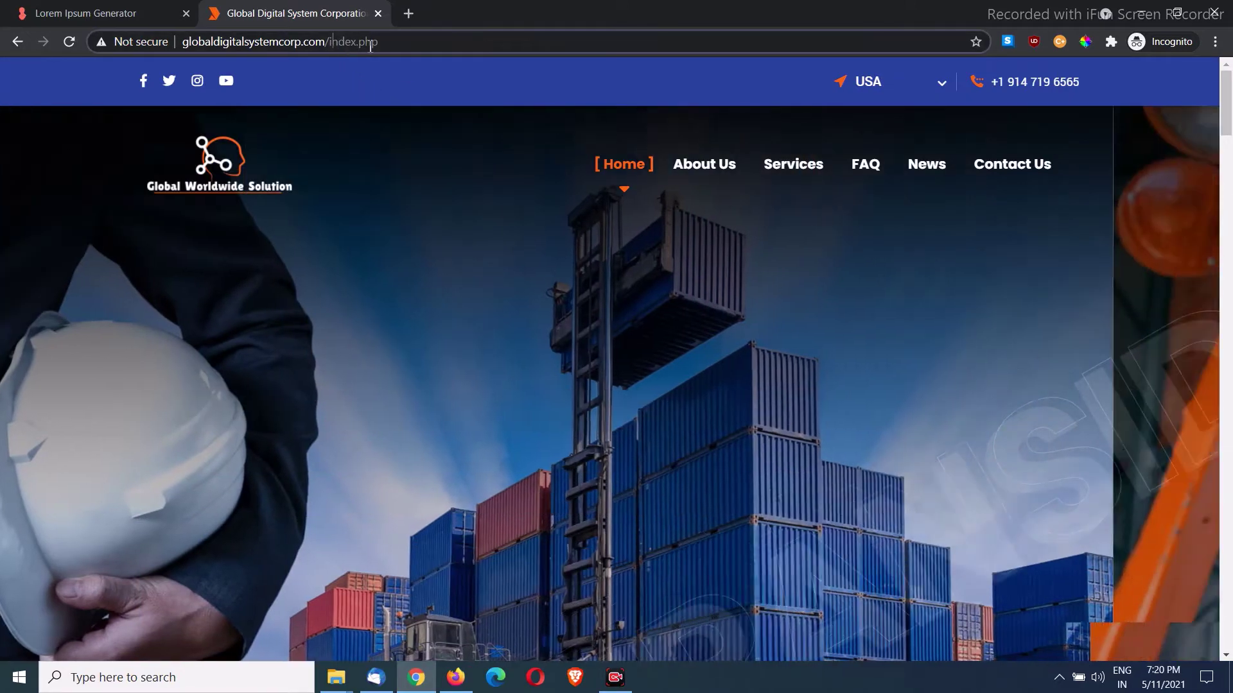
{"action": "left_click_drag", "start_coordinate": [329, 42], "coordinate": [578, 43]}
{"action": "key", "text": "BackSpace"}
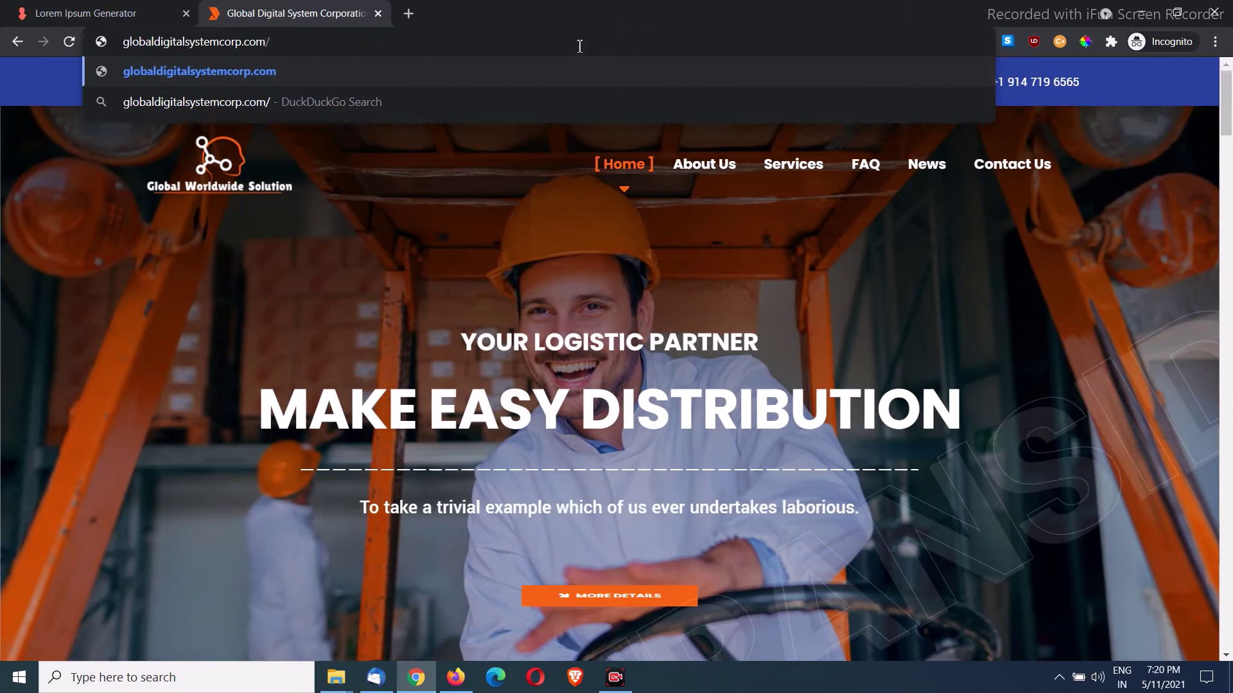
{"action": "type", "text": "admin"}
{"action": "key", "text": "Return"}
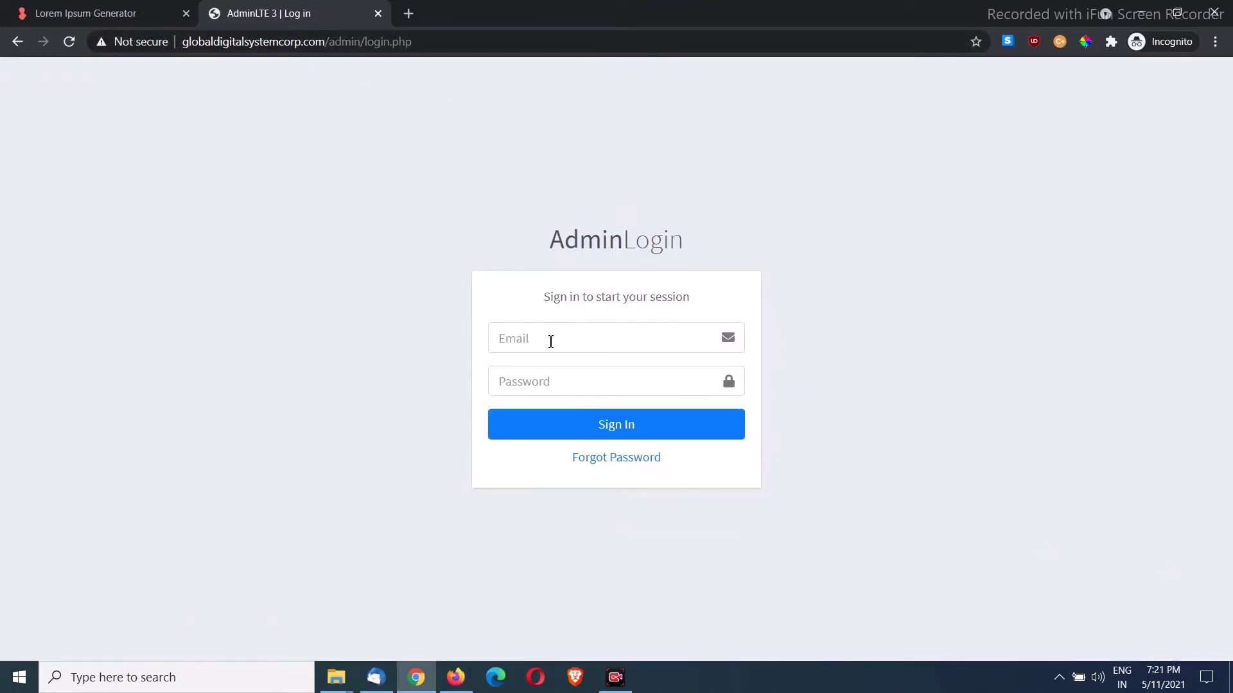
Step: Sign in with the admin e-mail and password
{"action": "left_click", "coordinate": [551, 342]}
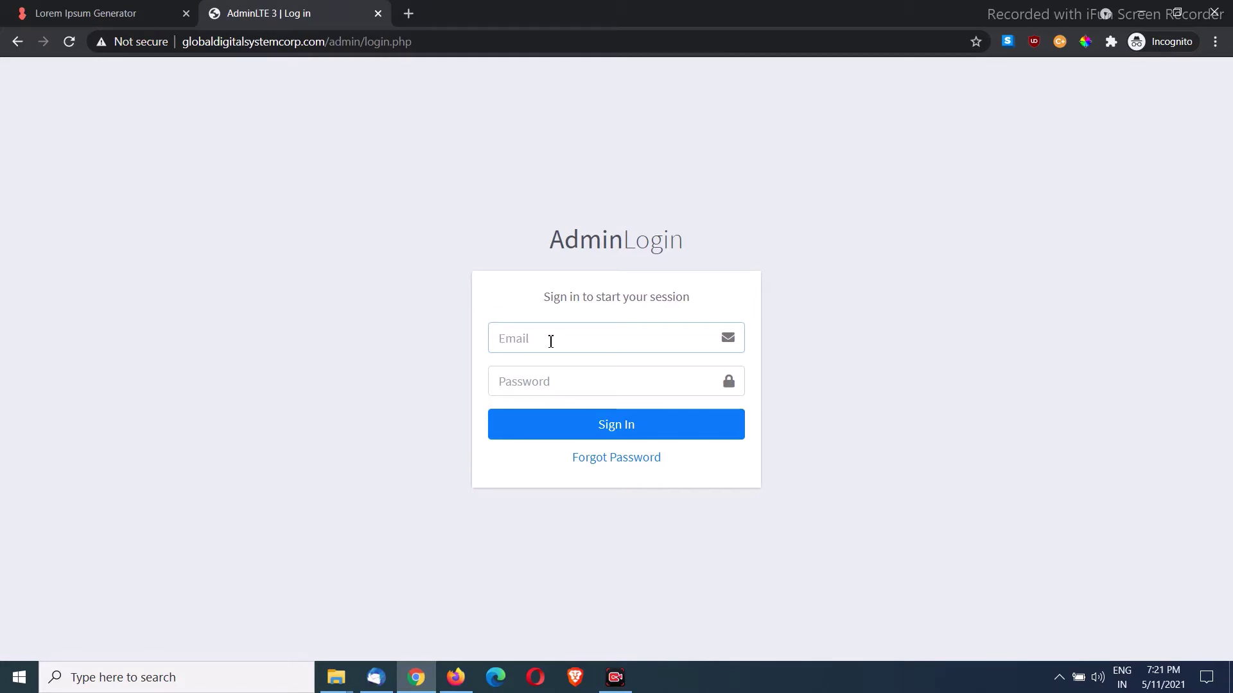
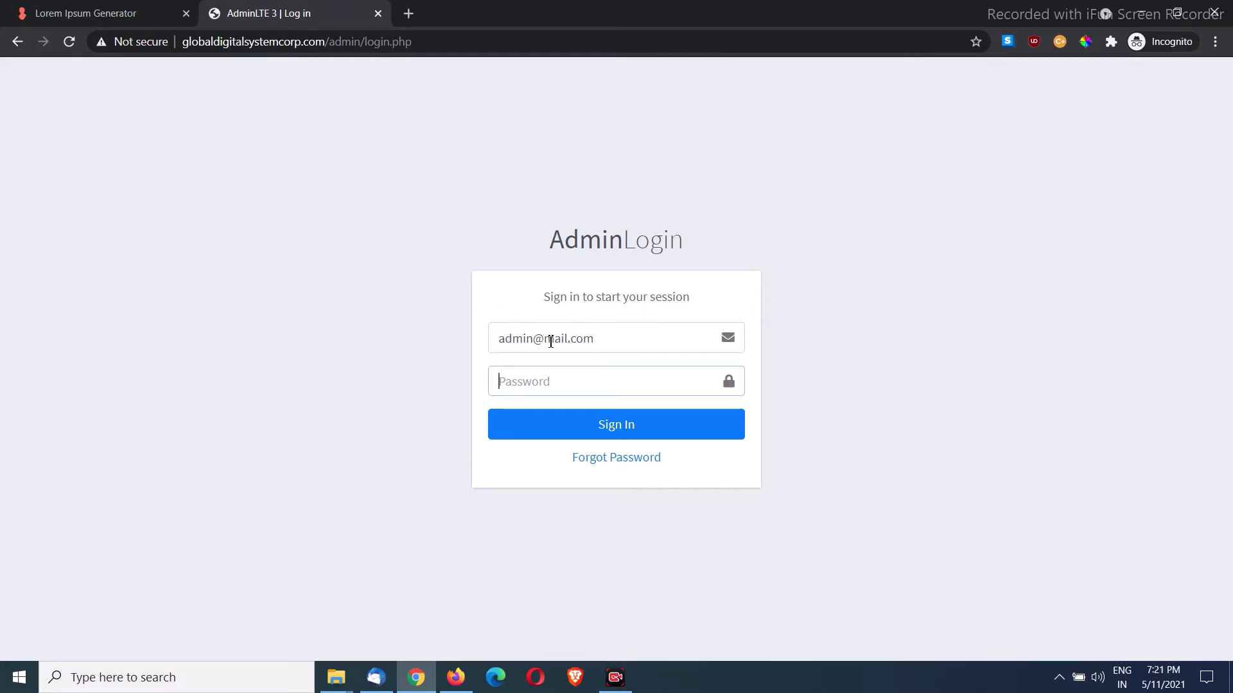
{"action": "type", "text": "12"}
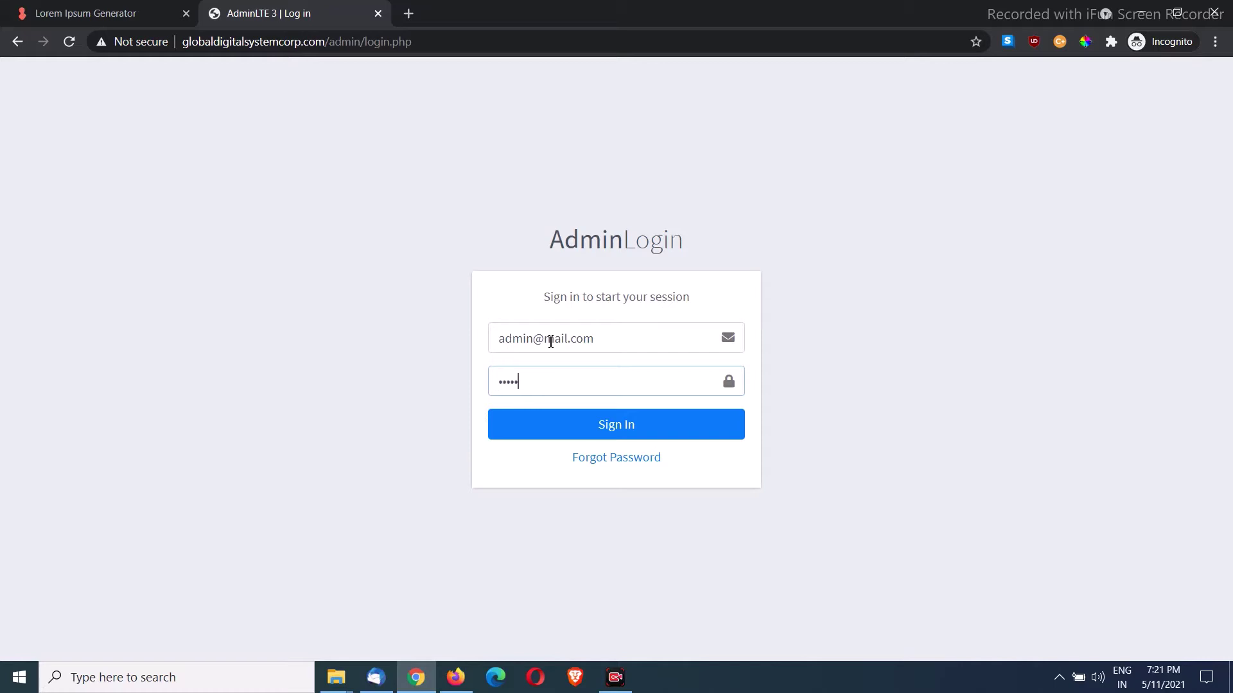
{"action": "type", "text": "345678"}
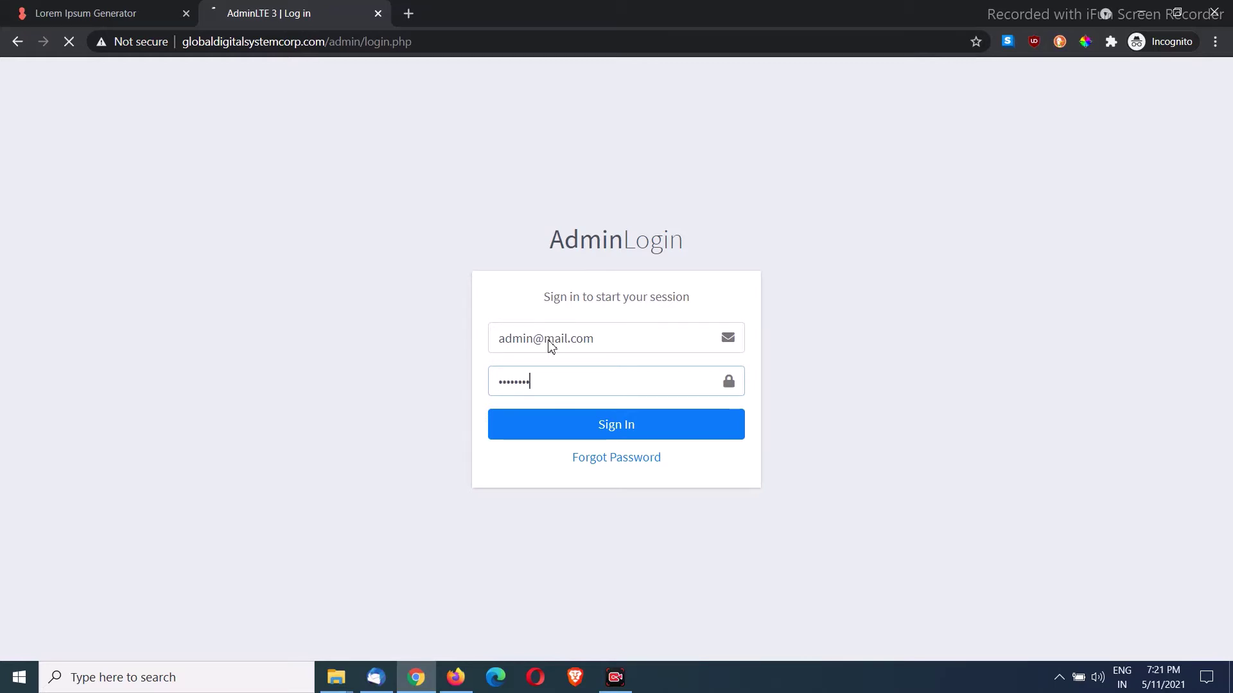
{"action": "key", "text": "Return"}
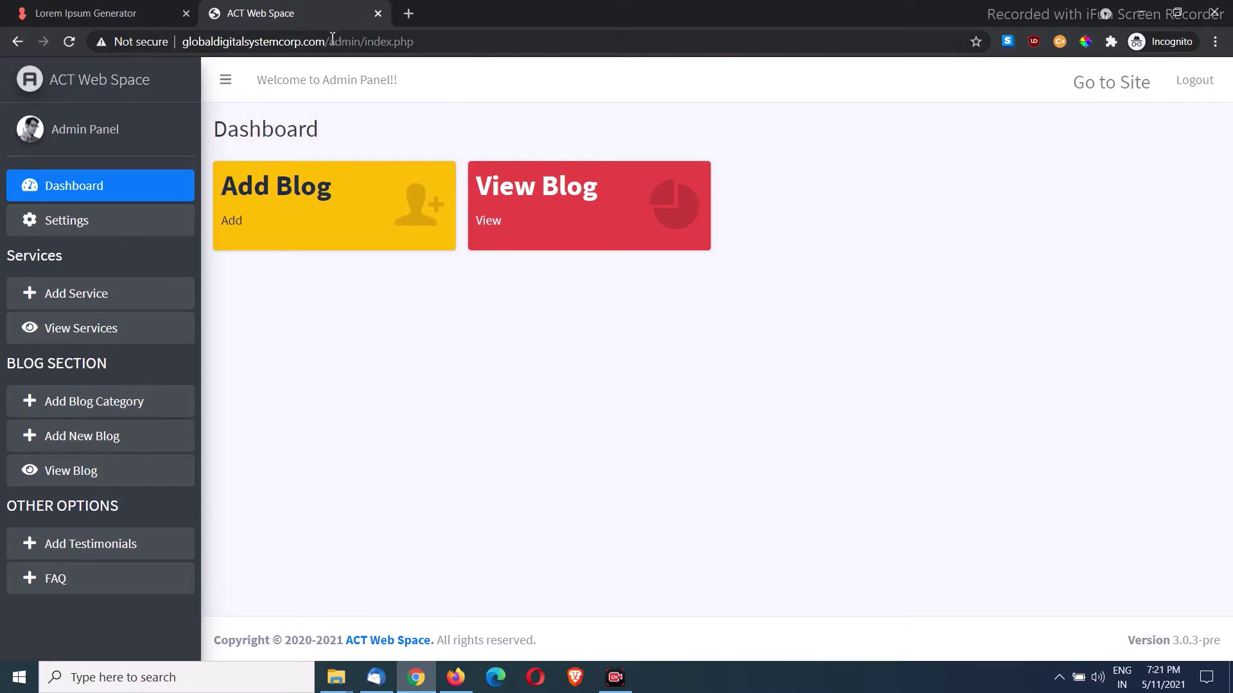
Step: Load the site's base URL in a new tab, then return to the admin dashboard tab
{"action": "left_click_drag", "start_coordinate": [329, 41], "coordinate": [182, 42]}
{"action": "key", "text": "ctrl+c"}
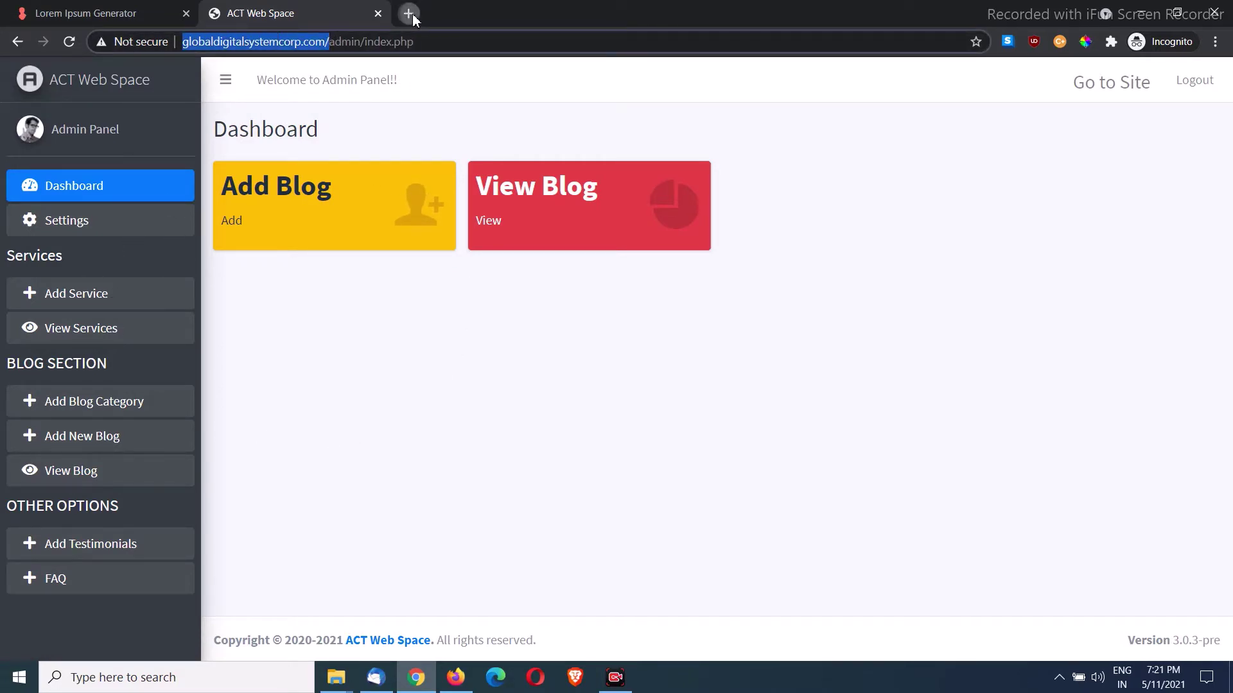
{"action": "left_click", "coordinate": [409, 13]}
{"action": "key", "text": "ctrl+v"}
{"action": "key", "text": "Return"}
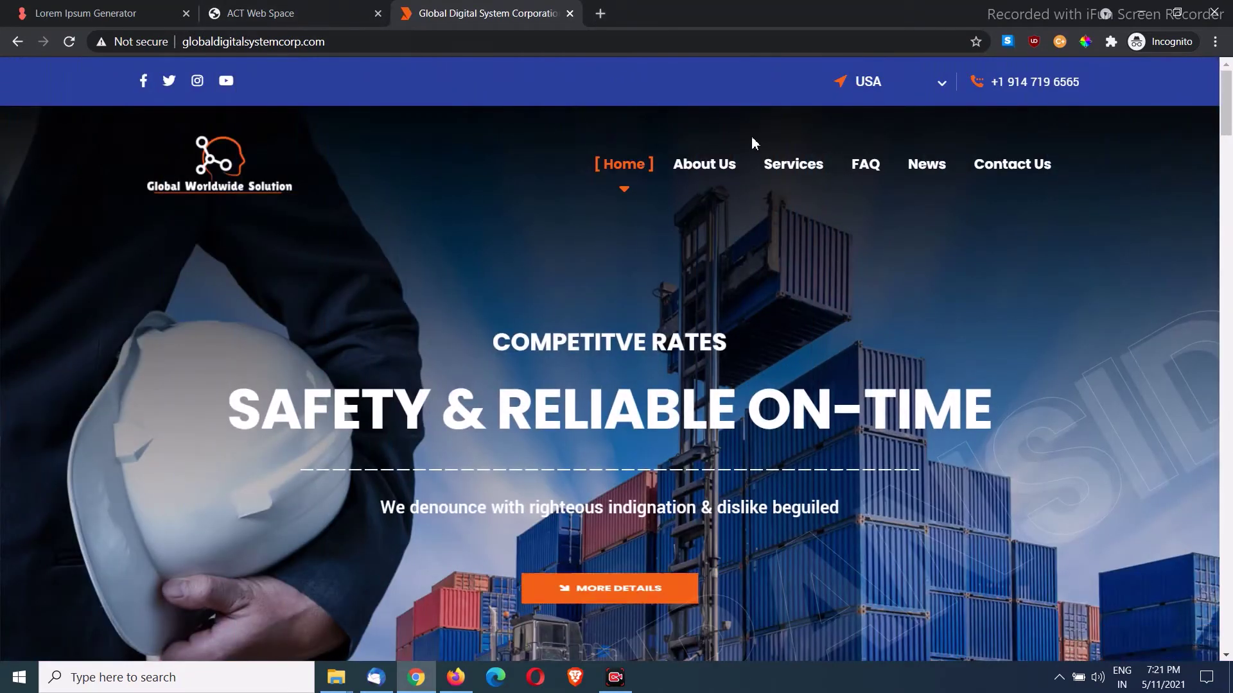
{"action": "scroll", "coordinate": [640, 180], "scroll_direction": "down", "scroll_amount": 10}
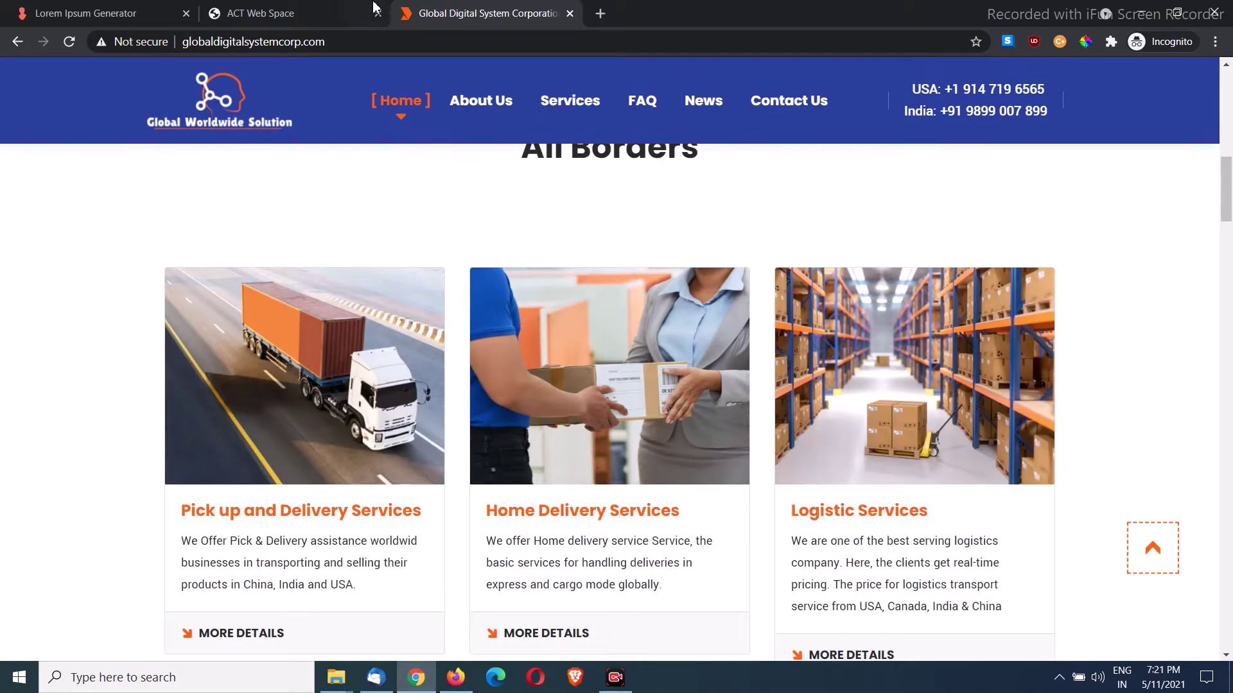
{"action": "left_click", "coordinate": [373, 6]}
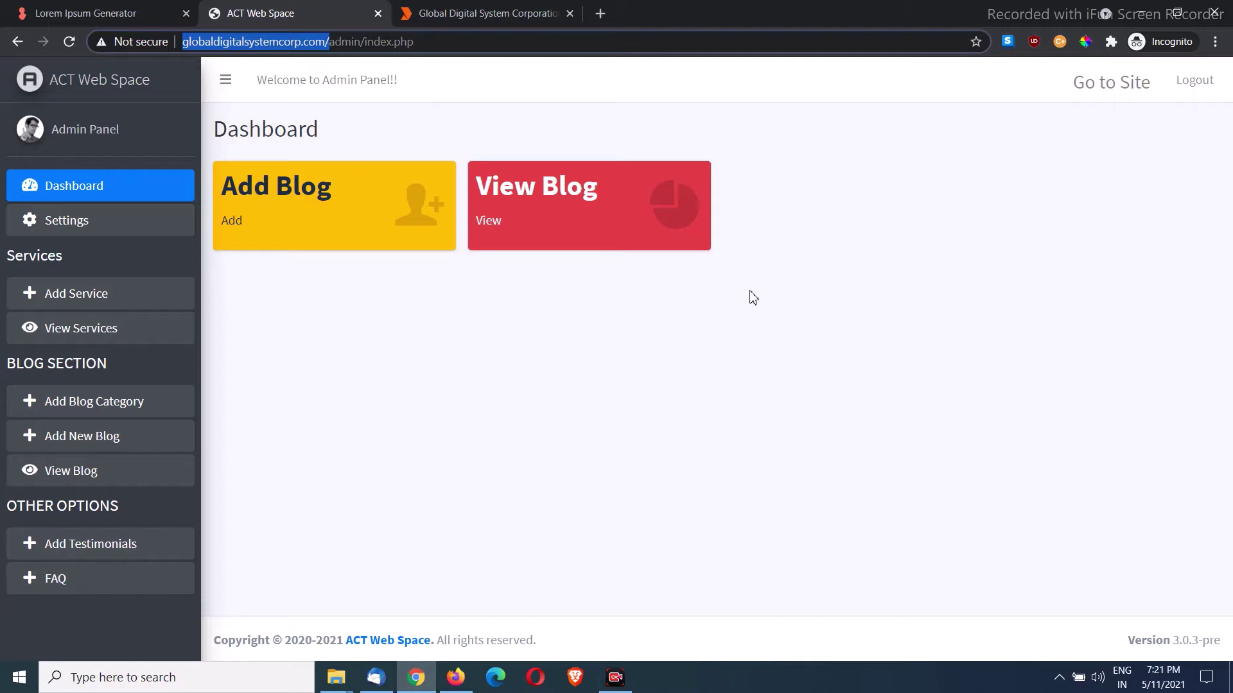
Step: Open the site settings and look over the Site Name and phone fields
{"action": "left_click", "coordinate": [107, 233]}
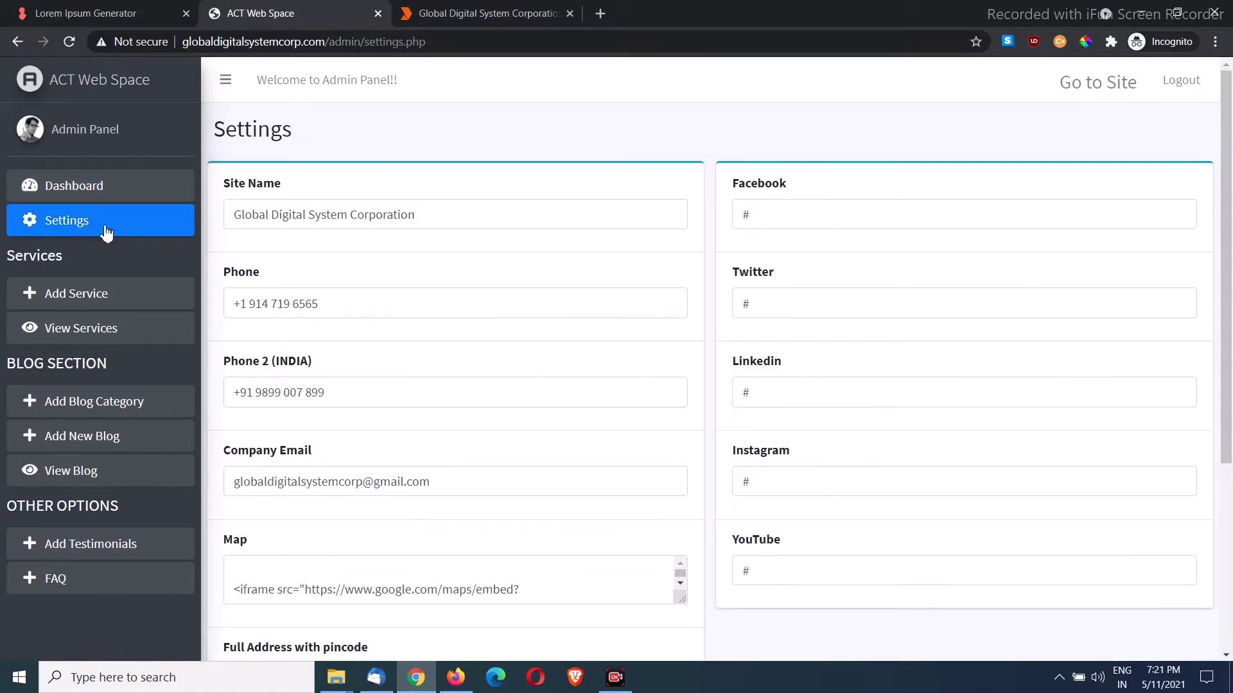
{"action": "left_click_drag", "start_coordinate": [443, 217], "coordinate": [173, 229]}
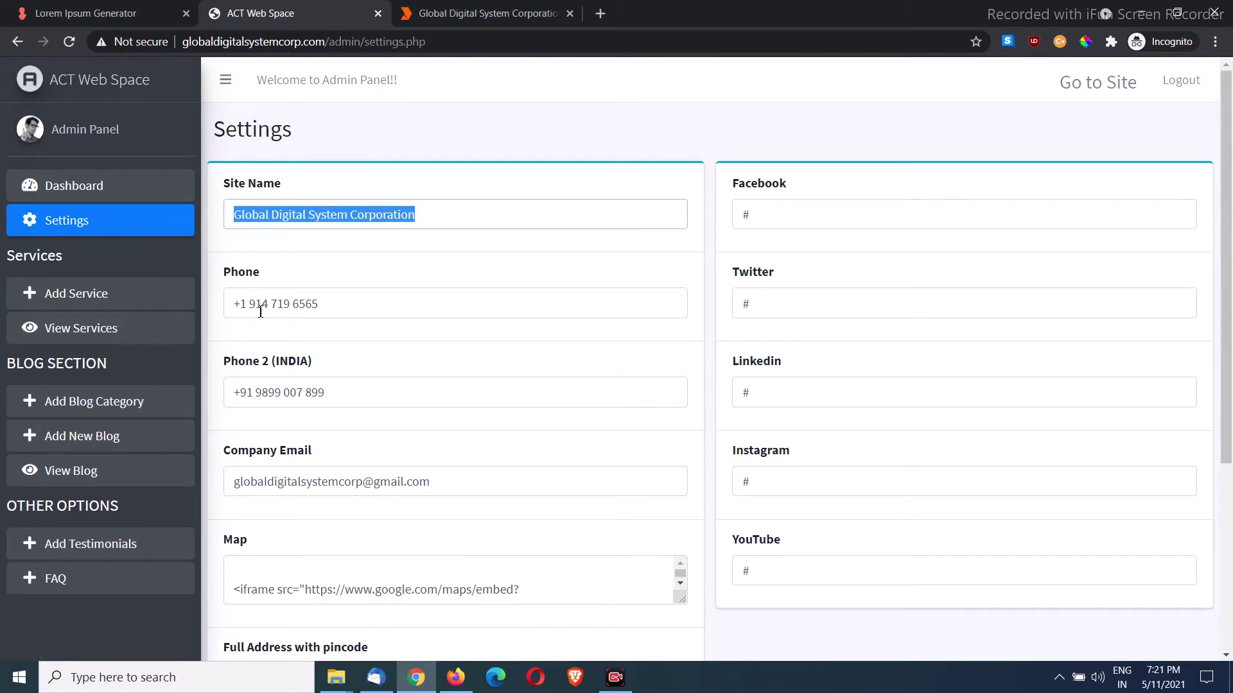
{"action": "scroll", "coordinate": [372, 398], "scroll_direction": "down", "scroll_amount": 3}
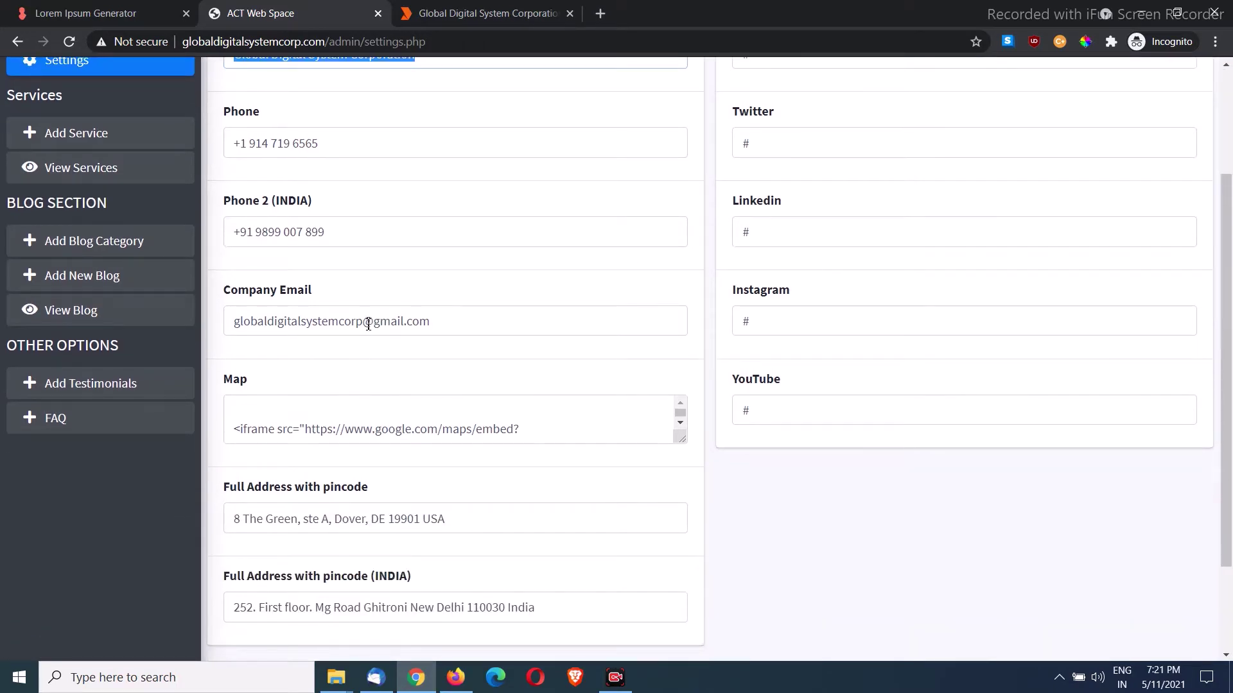
{"action": "scroll", "coordinate": [379, 341], "scroll_direction": "down", "scroll_amount": 2}
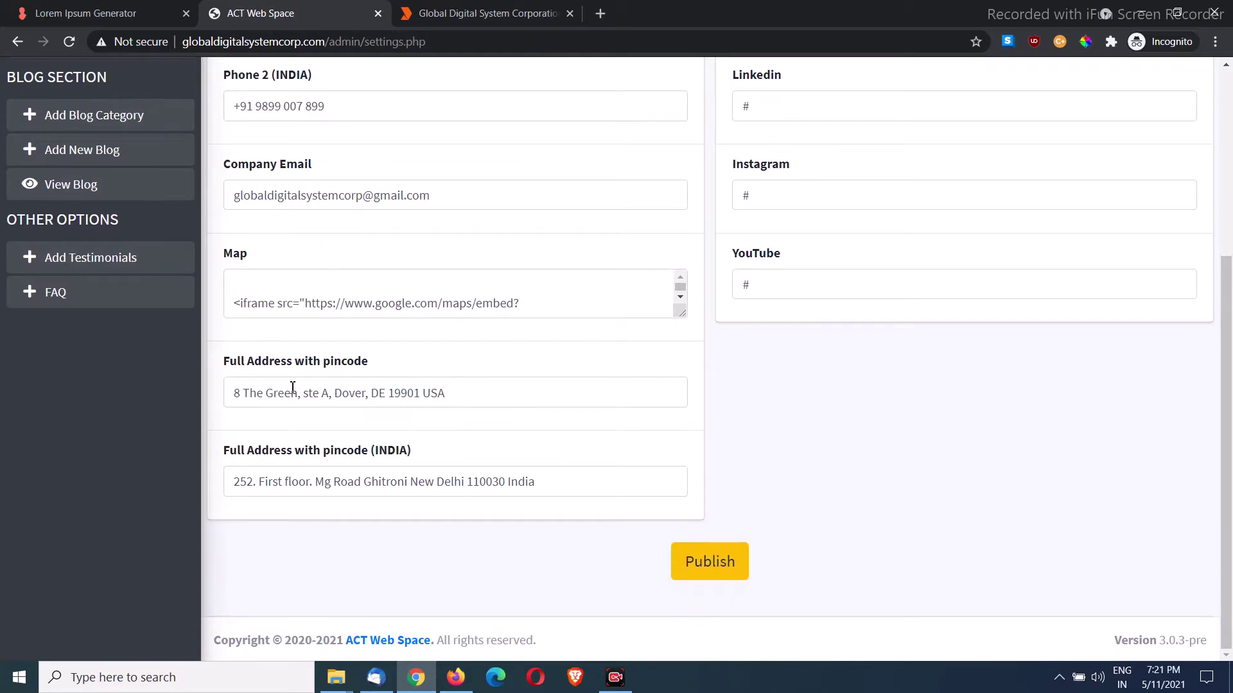
{"action": "scroll", "coordinate": [578, 417], "scroll_direction": "up", "scroll_amount": 5}
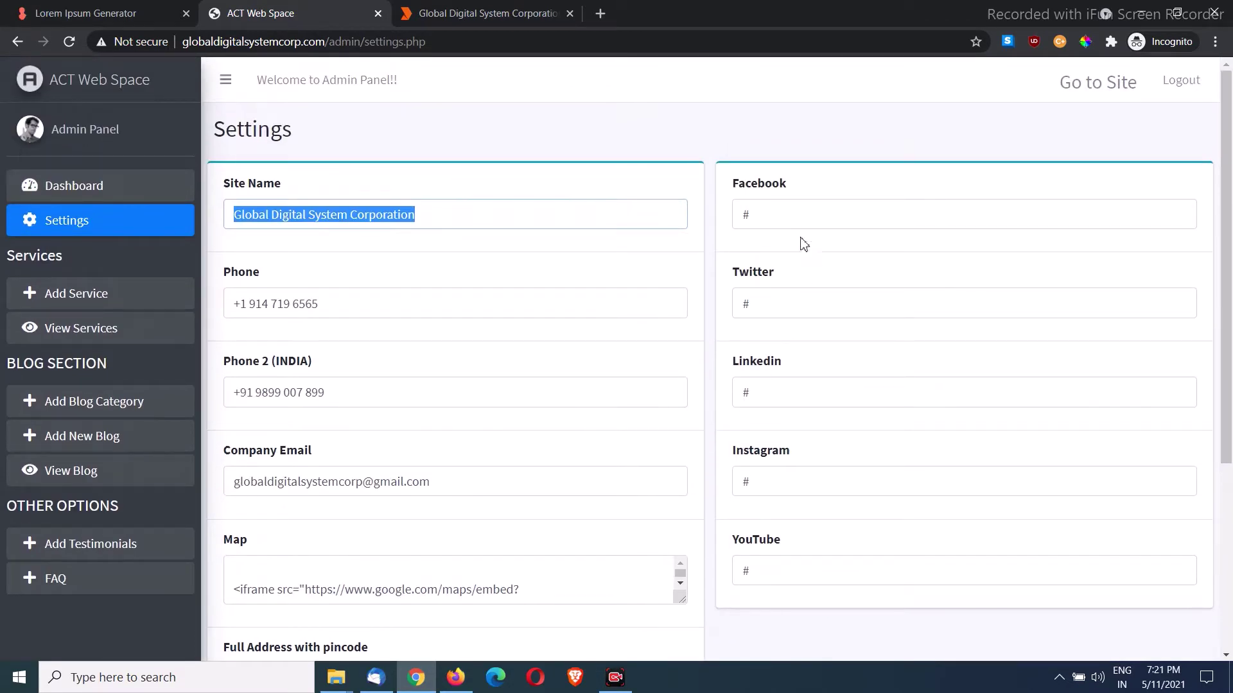
{"action": "left_click", "coordinate": [796, 215]}
{"action": "left_click", "coordinate": [771, 298]}
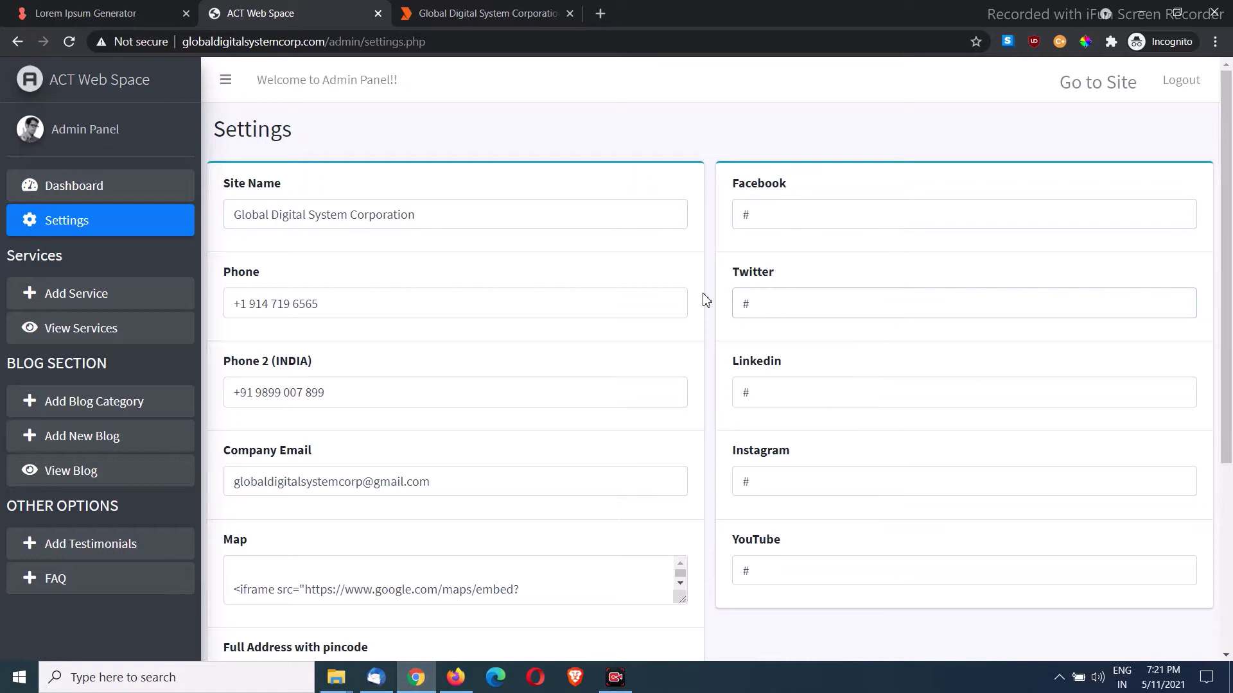
Step: Replace the main USA phone number with a test number and publish the settings
{"action": "triple_click", "coordinate": [347, 310]}
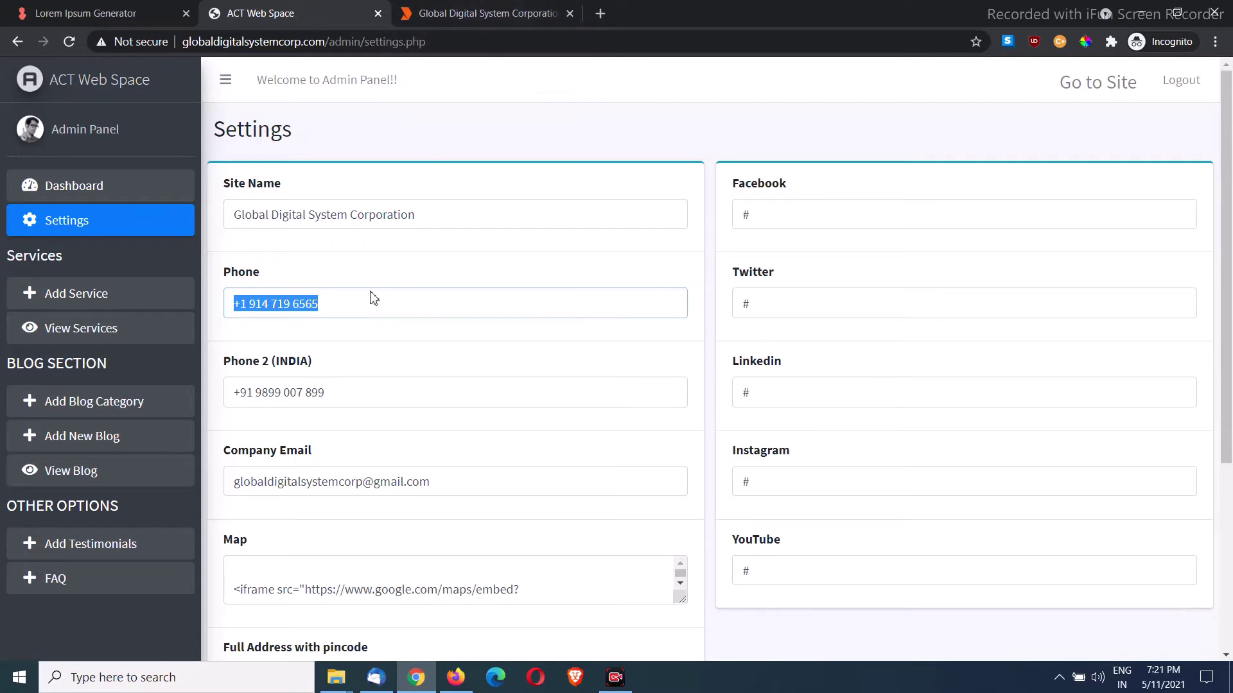
{"action": "left_click_drag", "start_coordinate": [439, 214], "coordinate": [226, 233]}
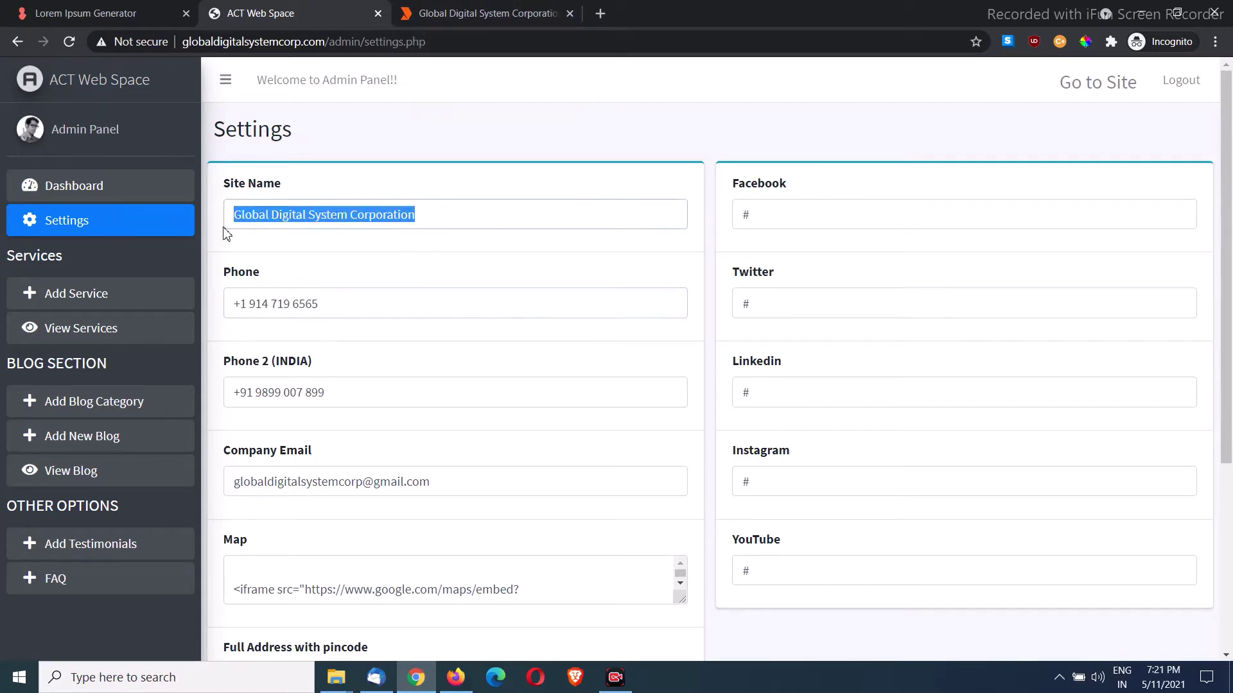
{"action": "left_click_drag", "start_coordinate": [360, 304], "coordinate": [226, 307]}
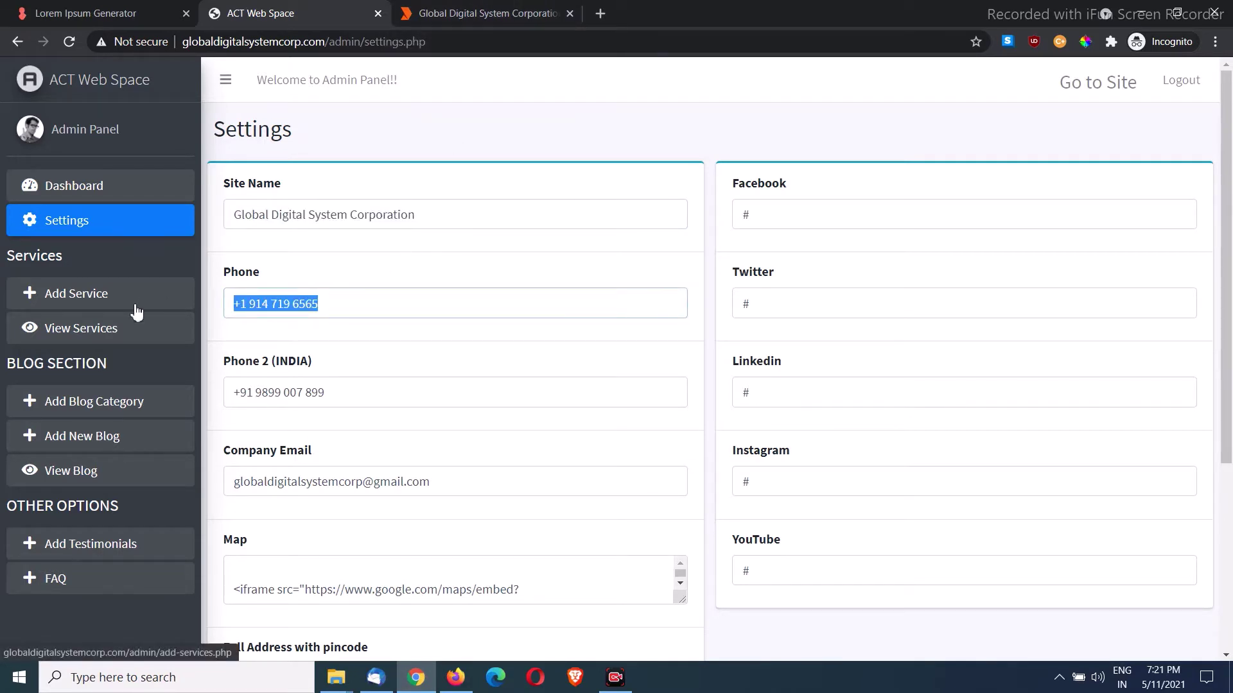
{"action": "type", "text": "98989898989898"}
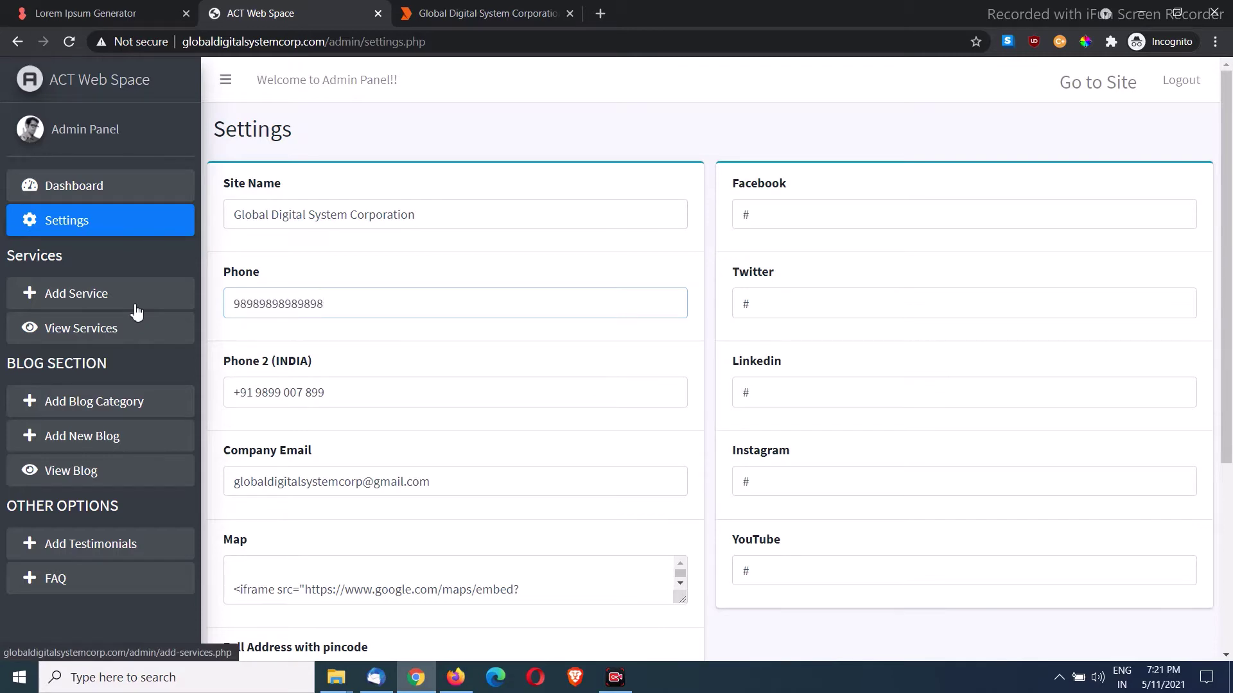
{"action": "scroll", "coordinate": [136, 313], "scroll_direction": "down", "scroll_amount": 5}
{"action": "scroll", "coordinate": [136, 338], "scroll_direction": "up", "scroll_amount": 5}
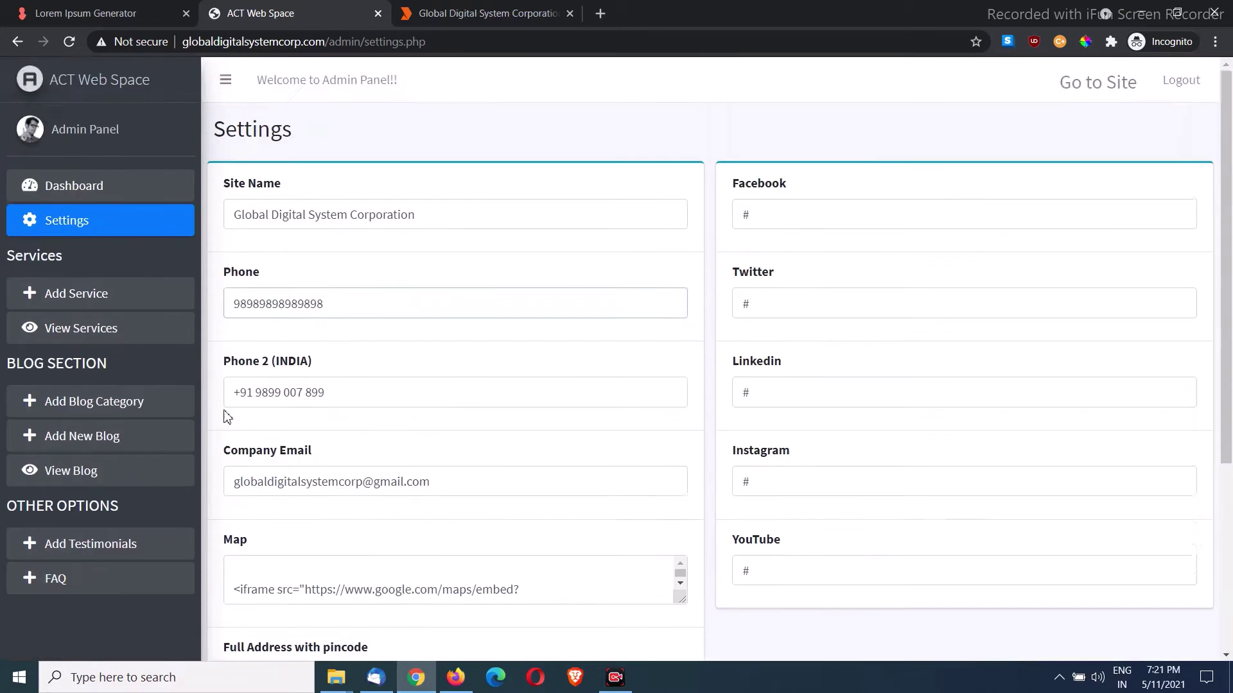
{"action": "scroll", "coordinate": [225, 412], "scroll_direction": "down", "scroll_amount": 5}
{"action": "left_click", "coordinate": [732, 567]}
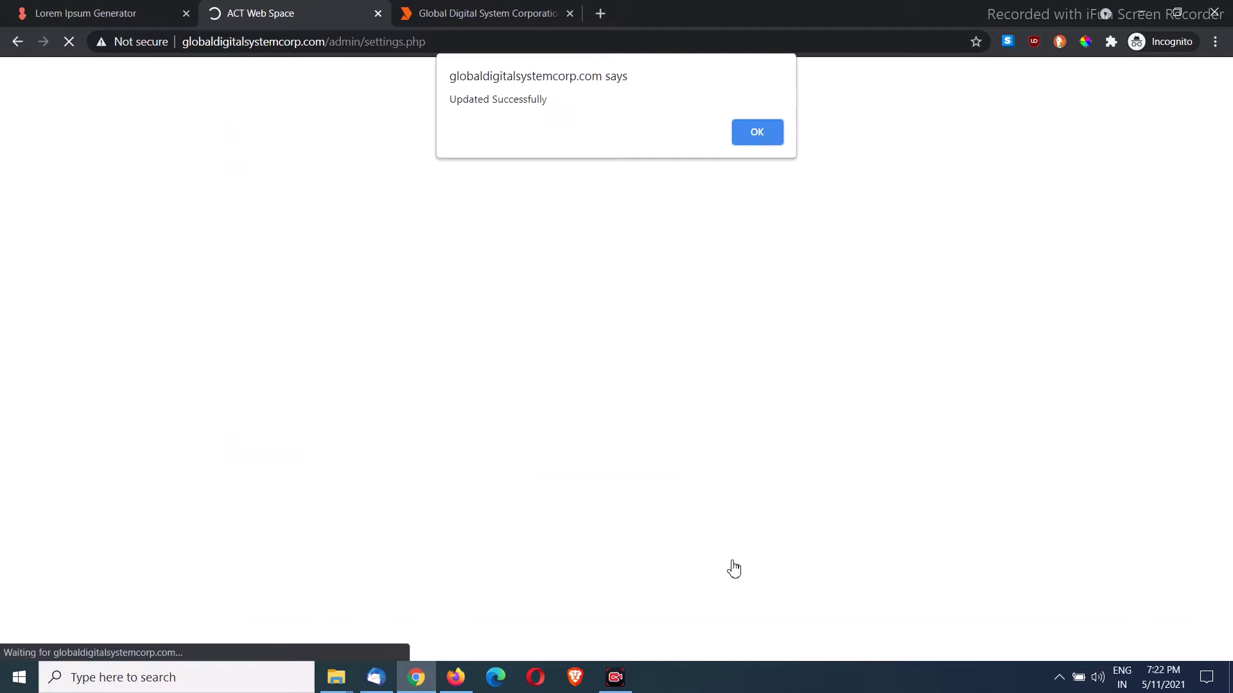
Step: Dismiss the confirmation, reload the public site and open its Contact Us page
{"action": "left_click", "coordinate": [756, 134]}
{"action": "left_click", "coordinate": [503, 9]}
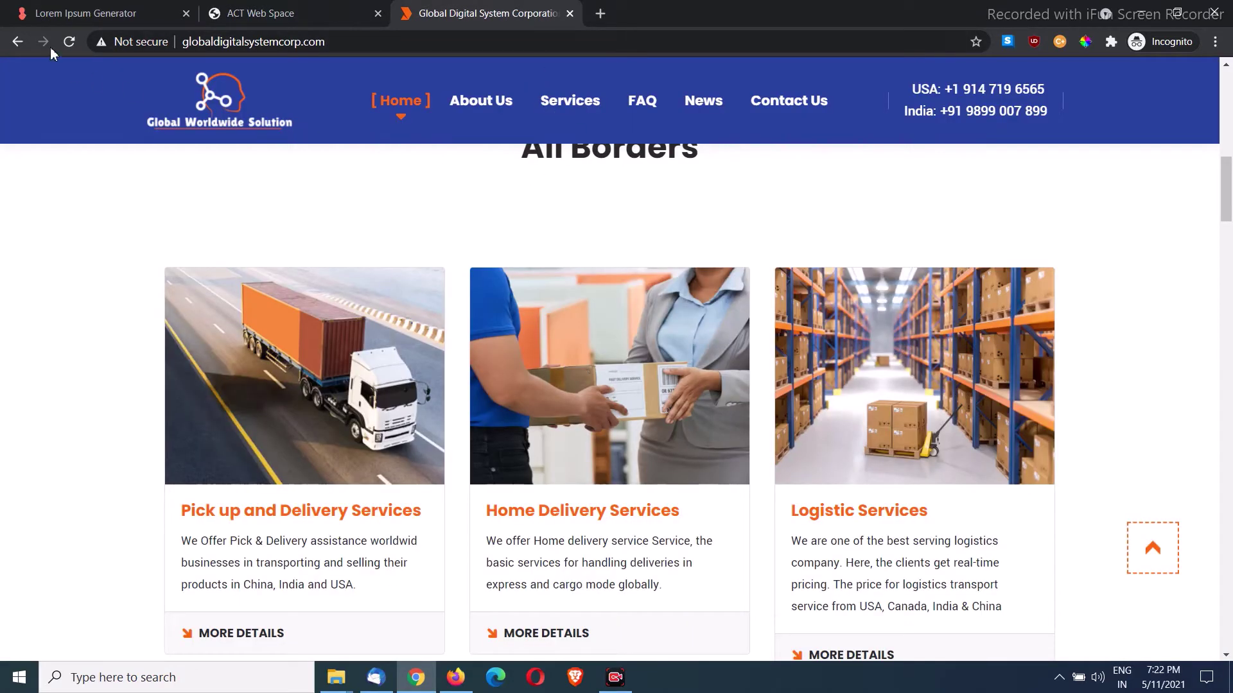
{"action": "left_click", "coordinate": [69, 43]}
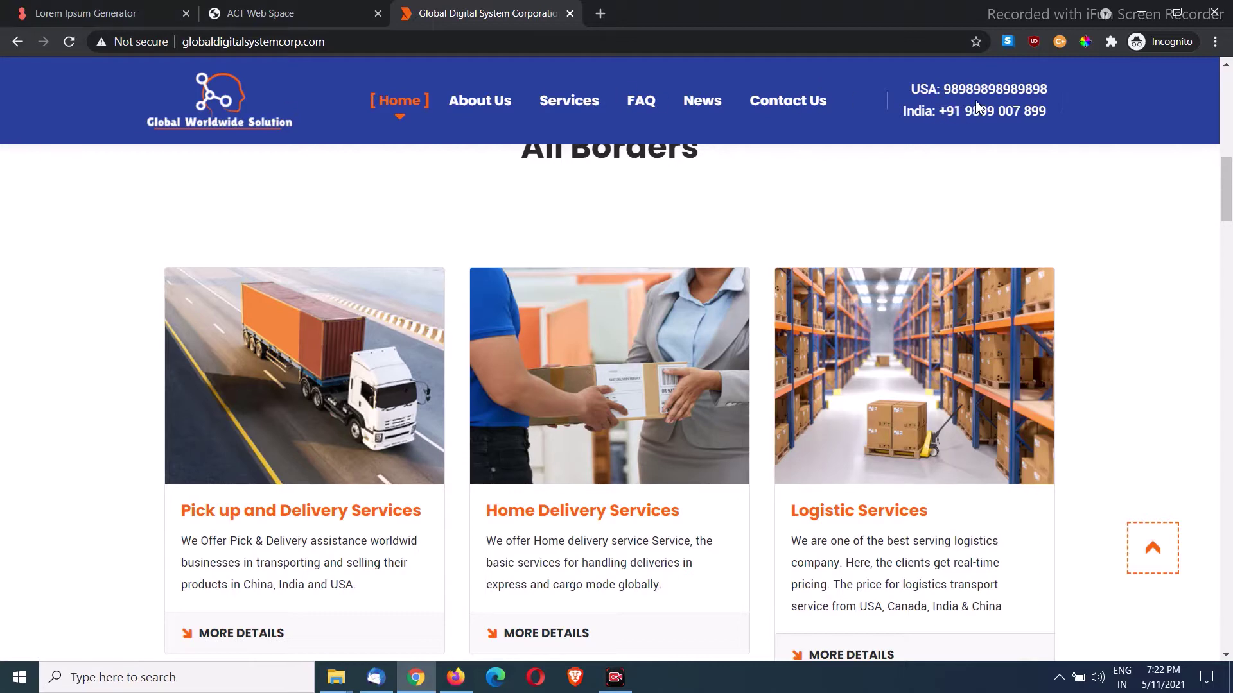
{"action": "left_click", "coordinate": [785, 100]}
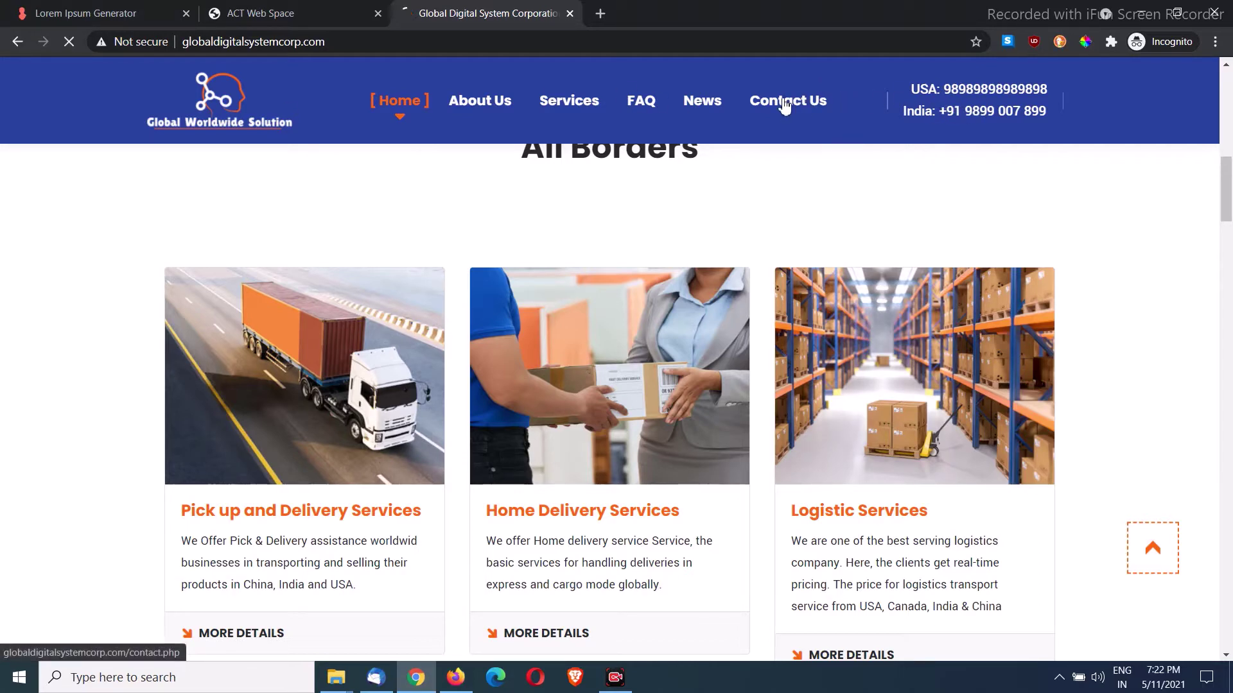
Step: Check the new USA phone number on the contact card and in the footer
{"action": "scroll", "coordinate": [322, 358], "scroll_direction": "down", "scroll_amount": 3}
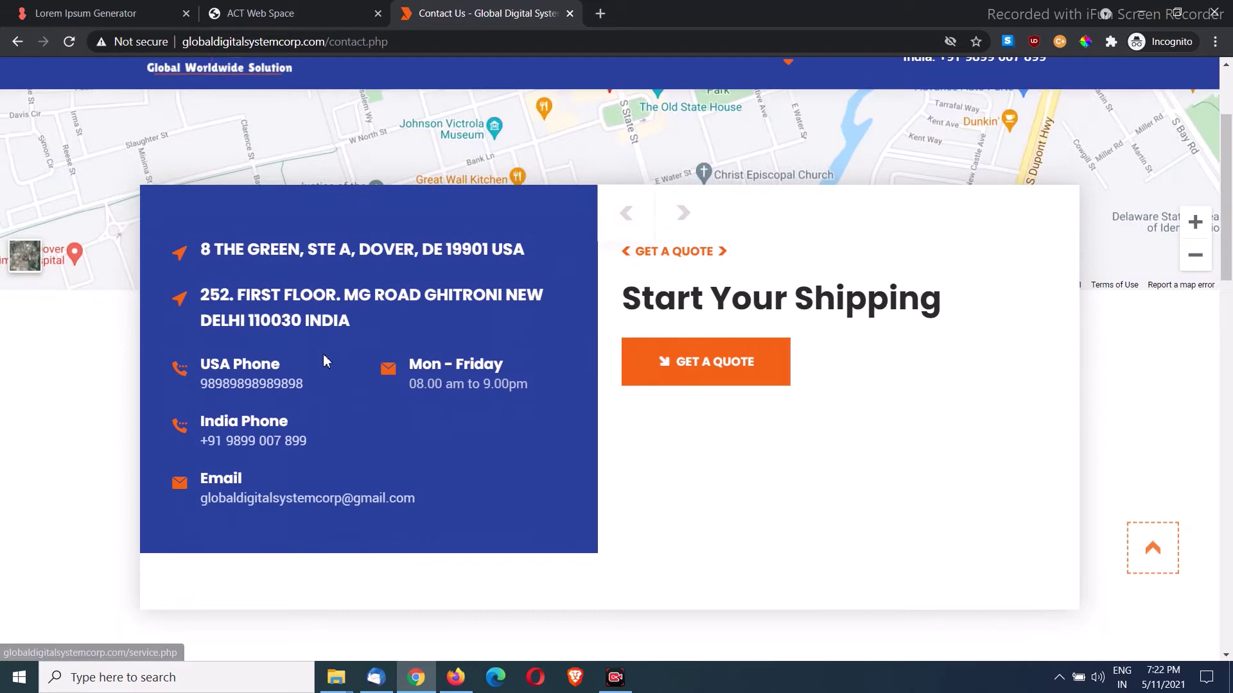
{"action": "left_click_drag", "start_coordinate": [199, 388], "coordinate": [334, 401]}
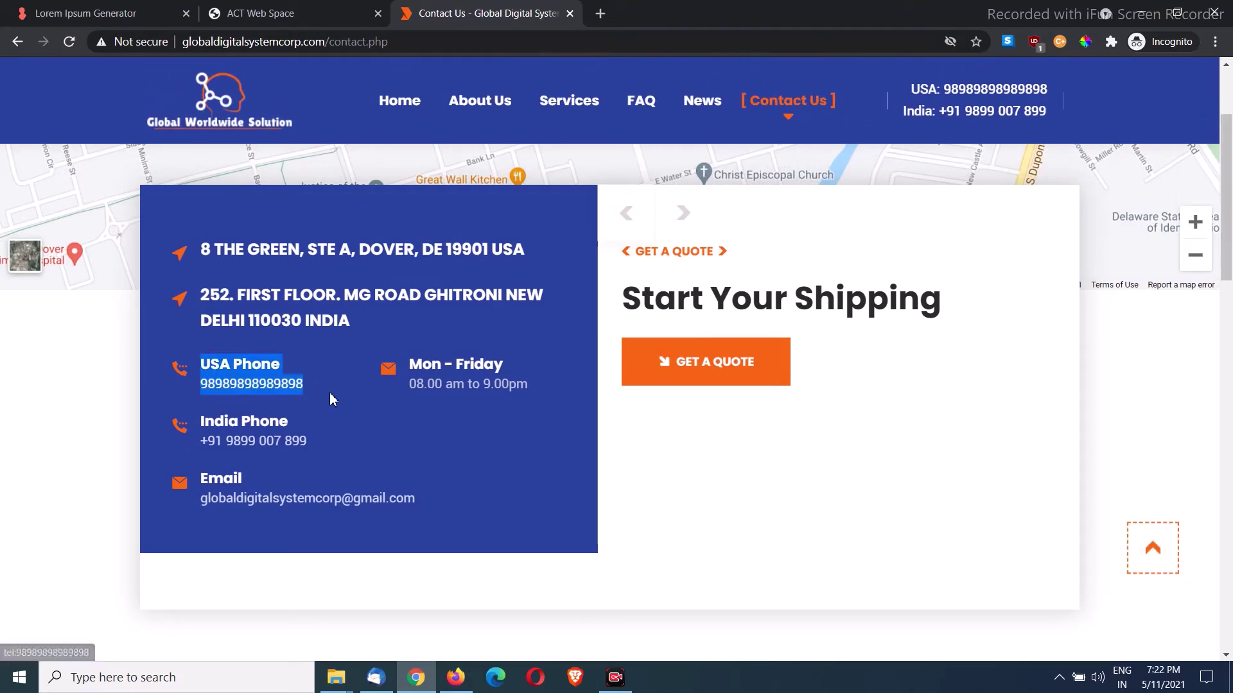
{"action": "left_click", "coordinate": [334, 402]}
{"action": "scroll", "coordinate": [911, 167], "scroll_direction": "down", "scroll_amount": 15}
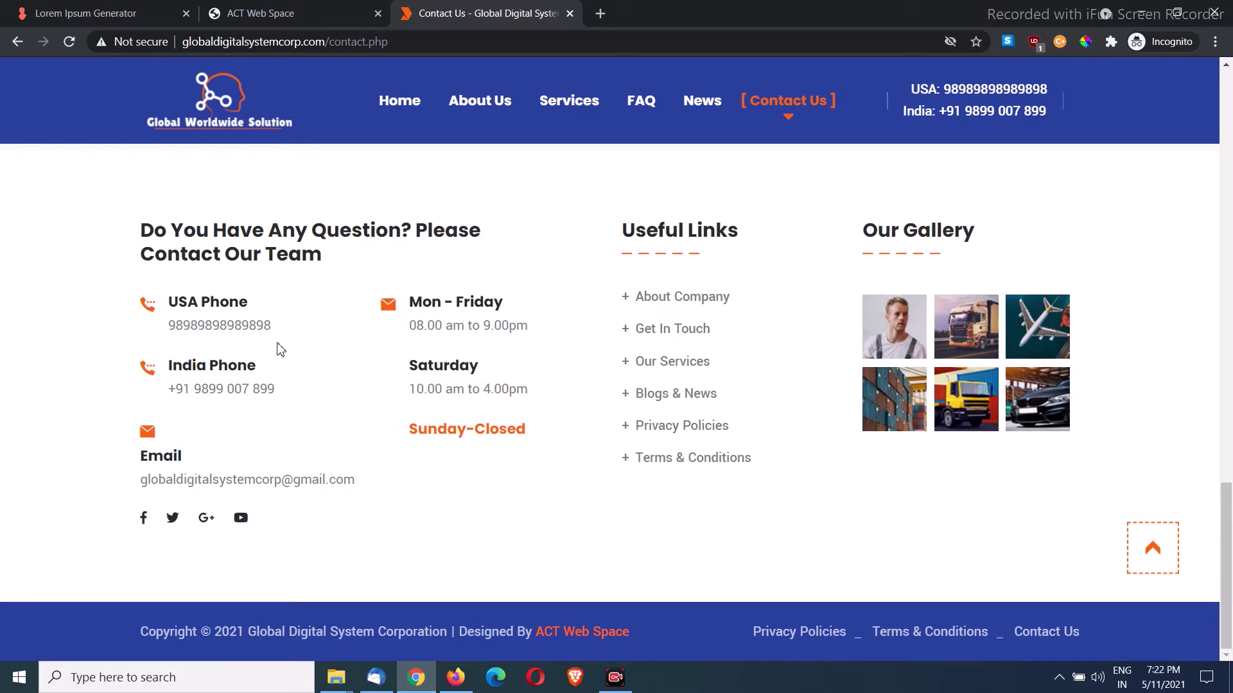
{"action": "mouse_move", "coordinate": [279, 334]}
{"action": "left_mouse_down"}
{"action": "mouse_move", "coordinate": [164, 337]}
{"action": "mouse_move", "coordinate": [278, 333]}
{"action": "left_mouse_up"}
{"action": "left_click", "coordinate": [215, 347]}
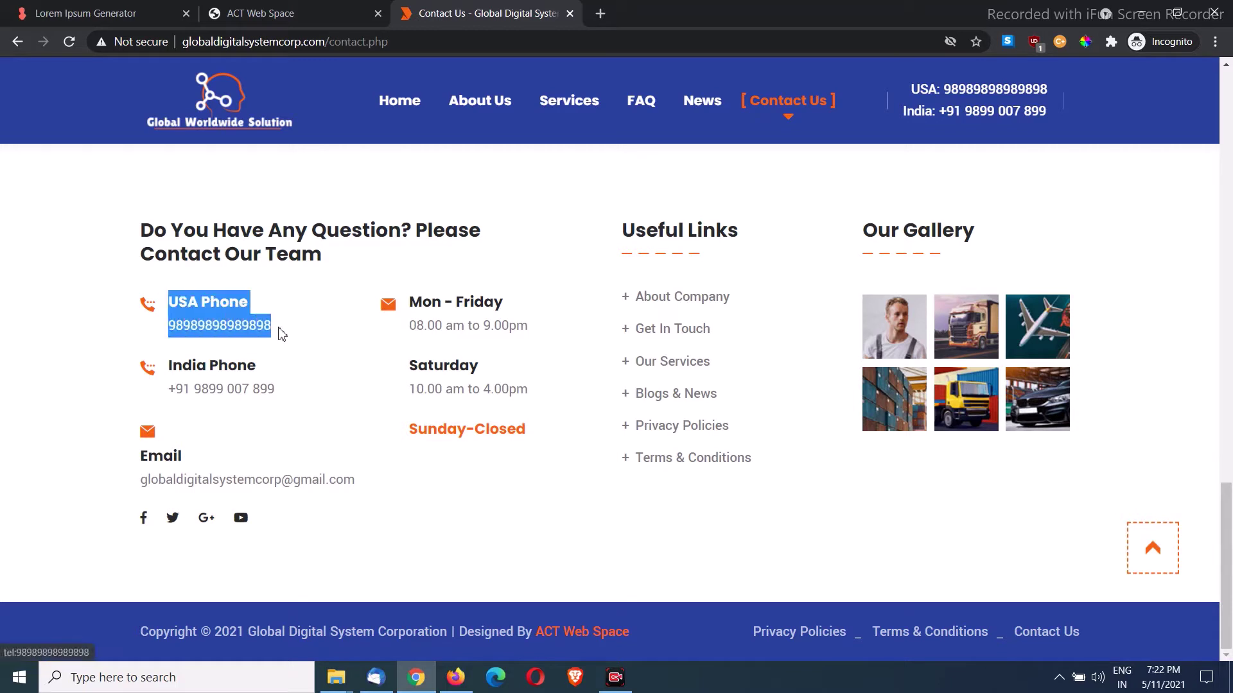
{"action": "left_click", "coordinate": [309, 345]}
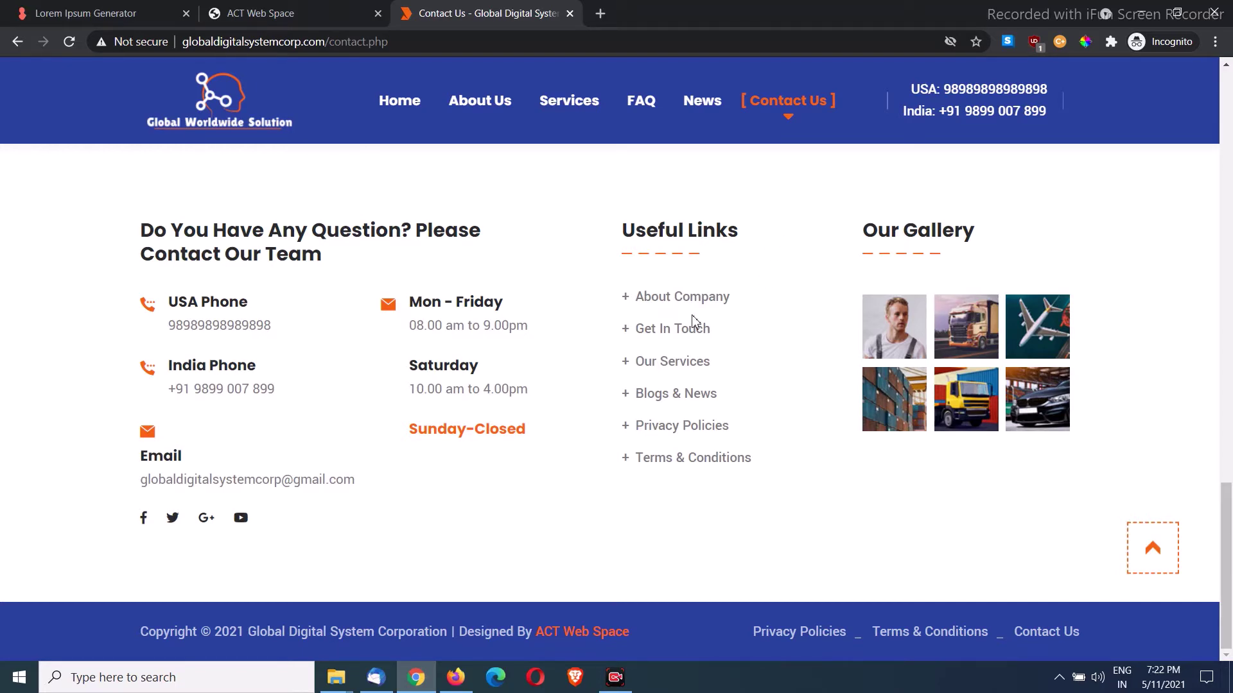
{"action": "scroll", "coordinate": [692, 321], "scroll_direction": "up", "scroll_amount": 20}
Step: Paste the original number back into the Phone field and publish the settings
{"action": "left_click", "coordinate": [321, 13]}
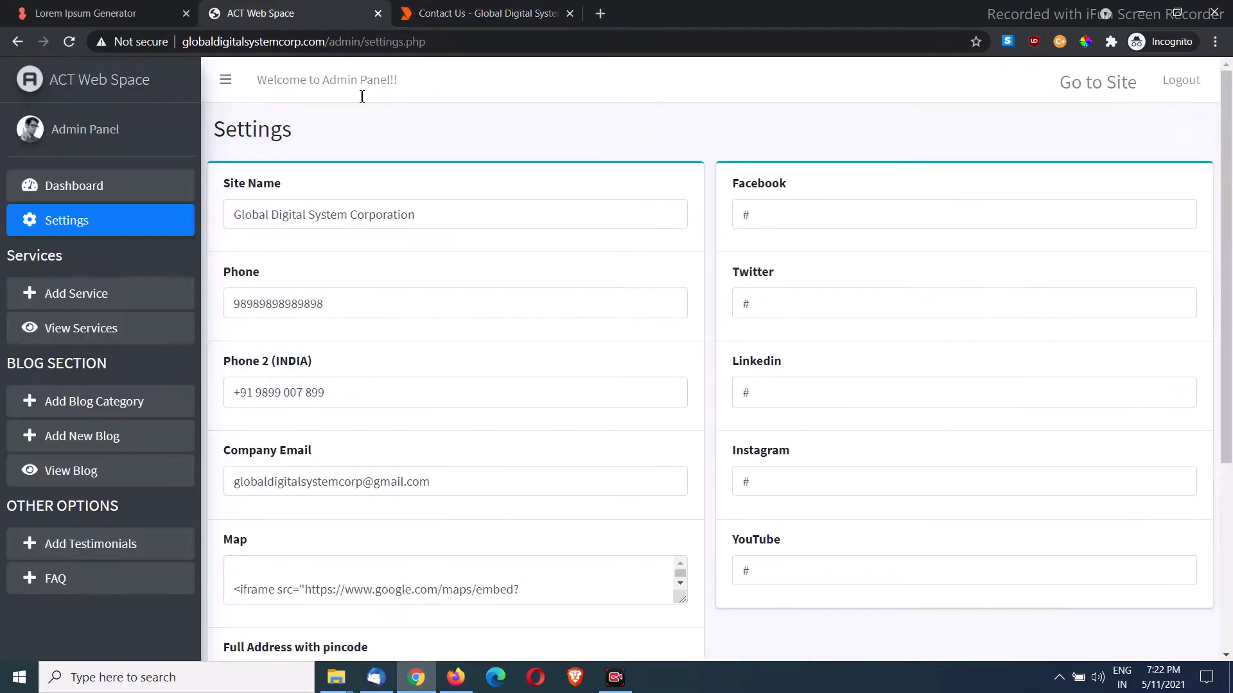
{"action": "double_click", "coordinate": [355, 312]}
{"action": "key", "text": "ctrl+v"}
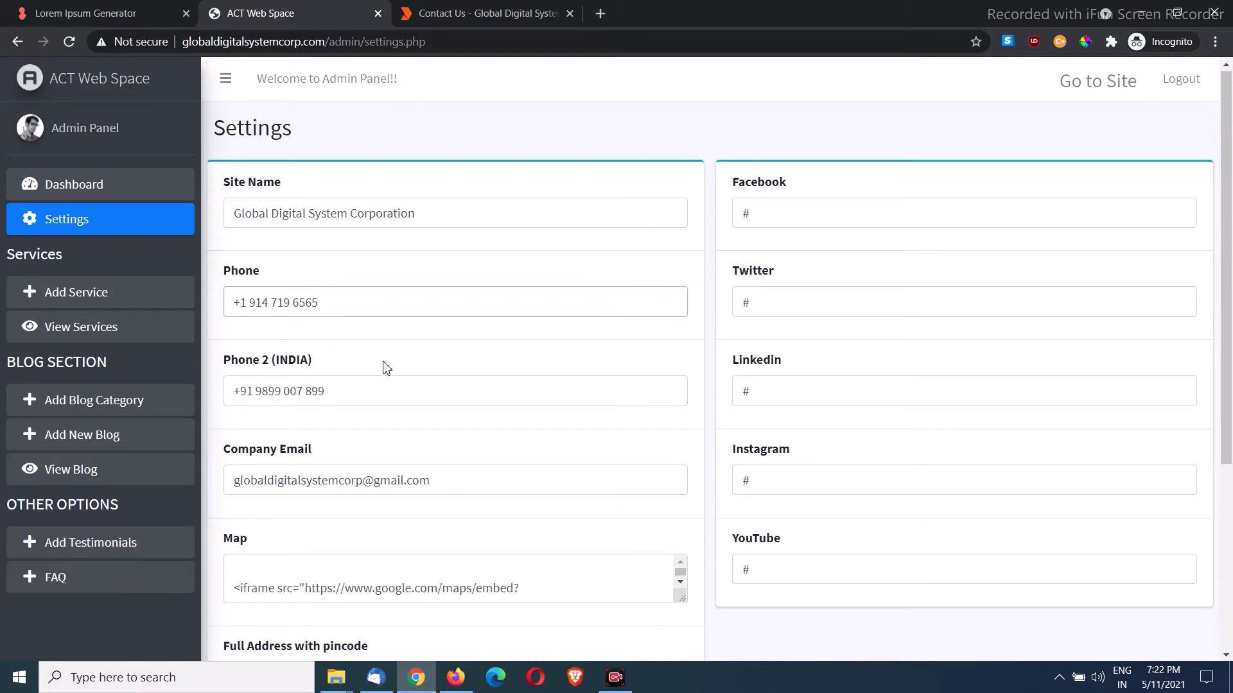
{"action": "scroll", "coordinate": [378, 379], "scroll_direction": "down", "scroll_amount": 4}
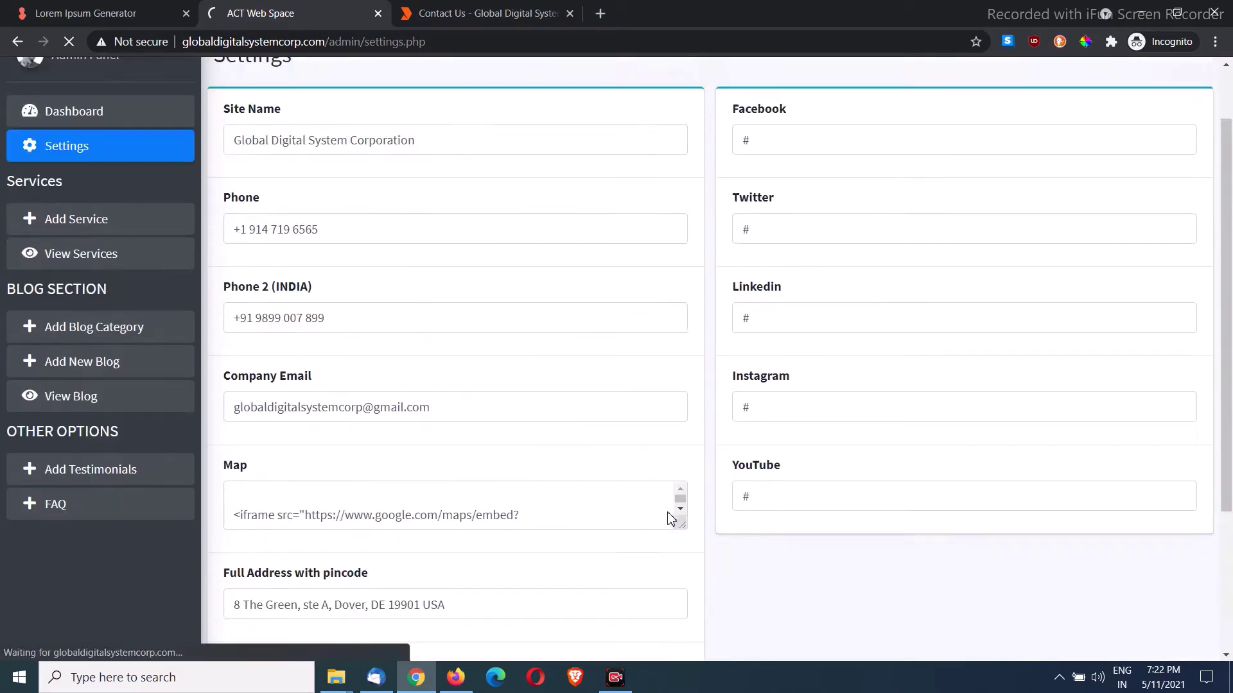
{"action": "left_click", "coordinate": [758, 138]}
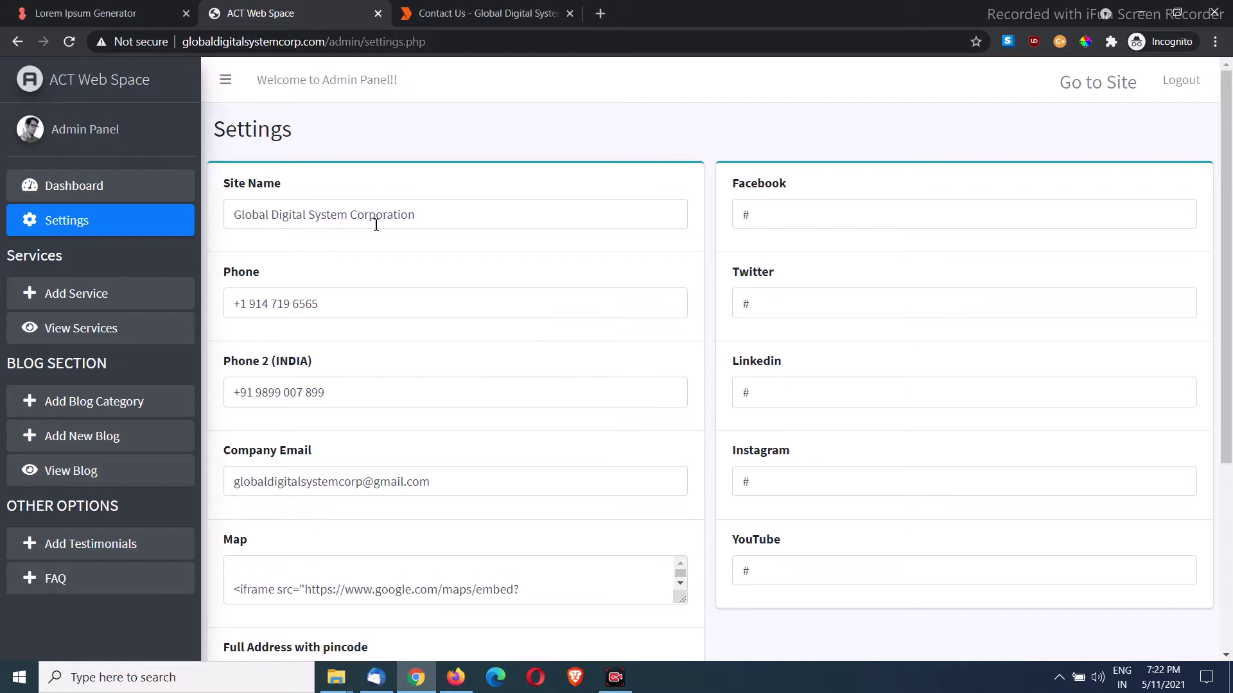
Step: Check the public Contact Us page, then return to the admin settings
{"action": "scroll", "coordinate": [376, 225], "scroll_direction": "down", "scroll_amount": 4}
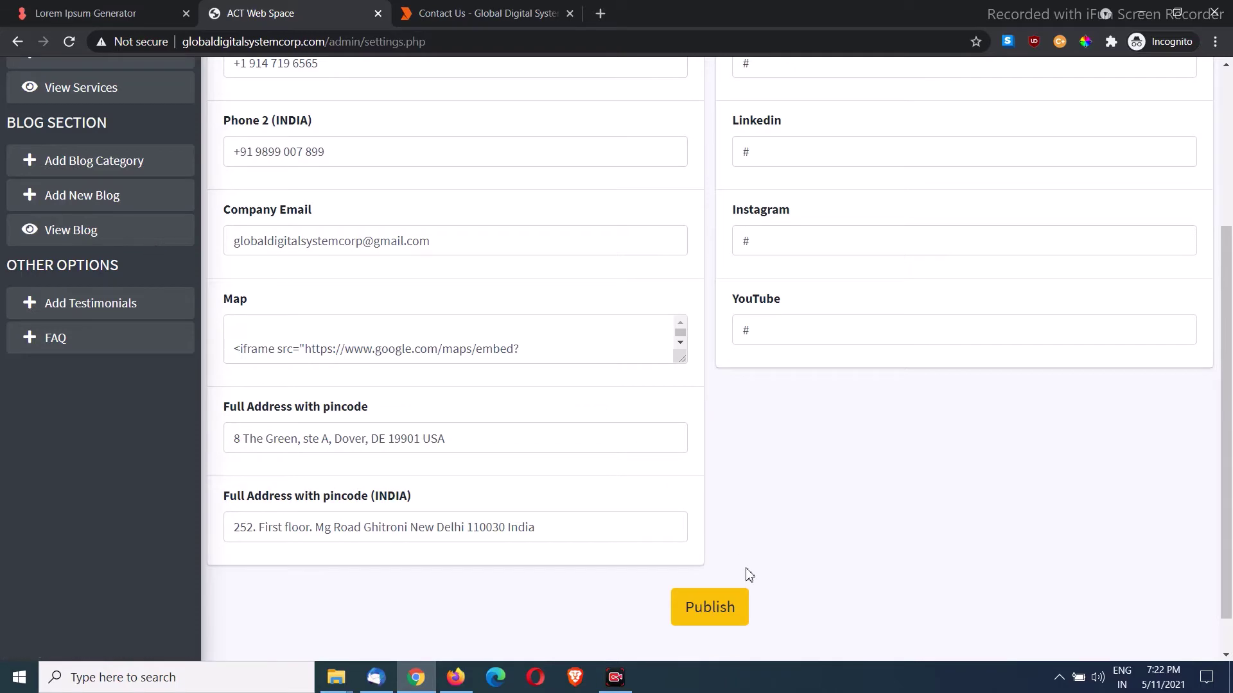
{"action": "scroll", "coordinate": [493, 318], "scroll_direction": "up", "scroll_amount": 4}
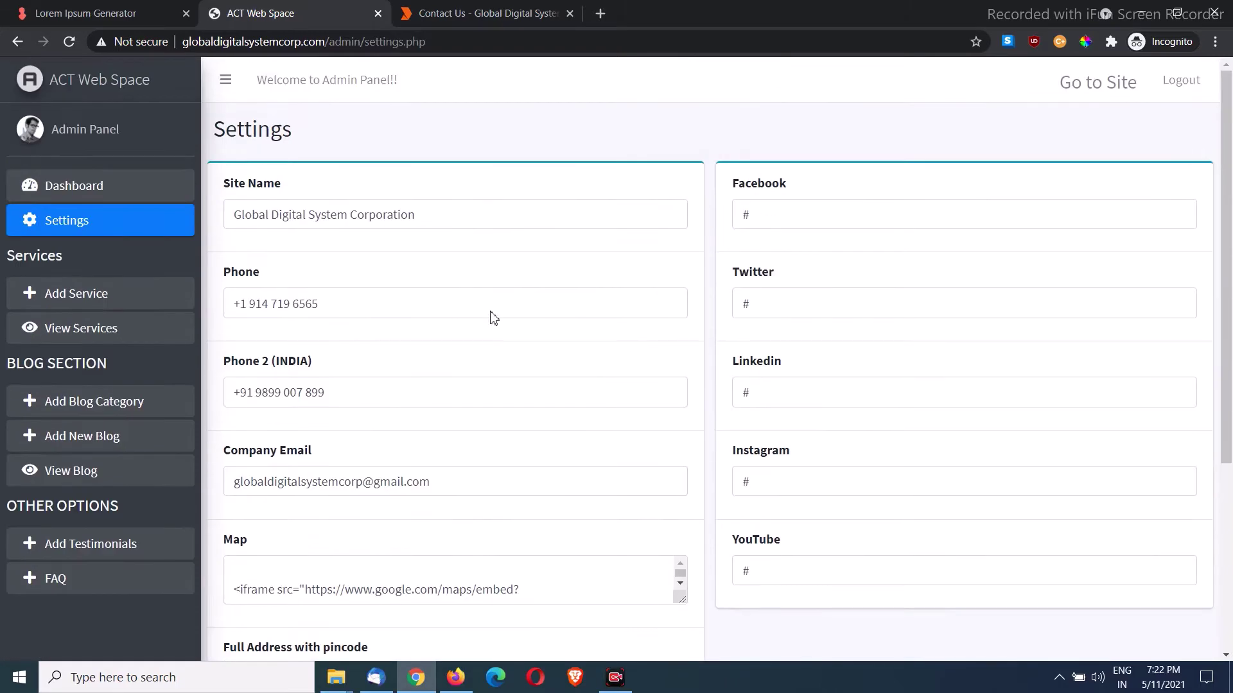
{"action": "left_click", "coordinate": [524, 8]}
{"action": "scroll", "coordinate": [640, 110], "scroll_direction": "up", "scroll_amount": 2}
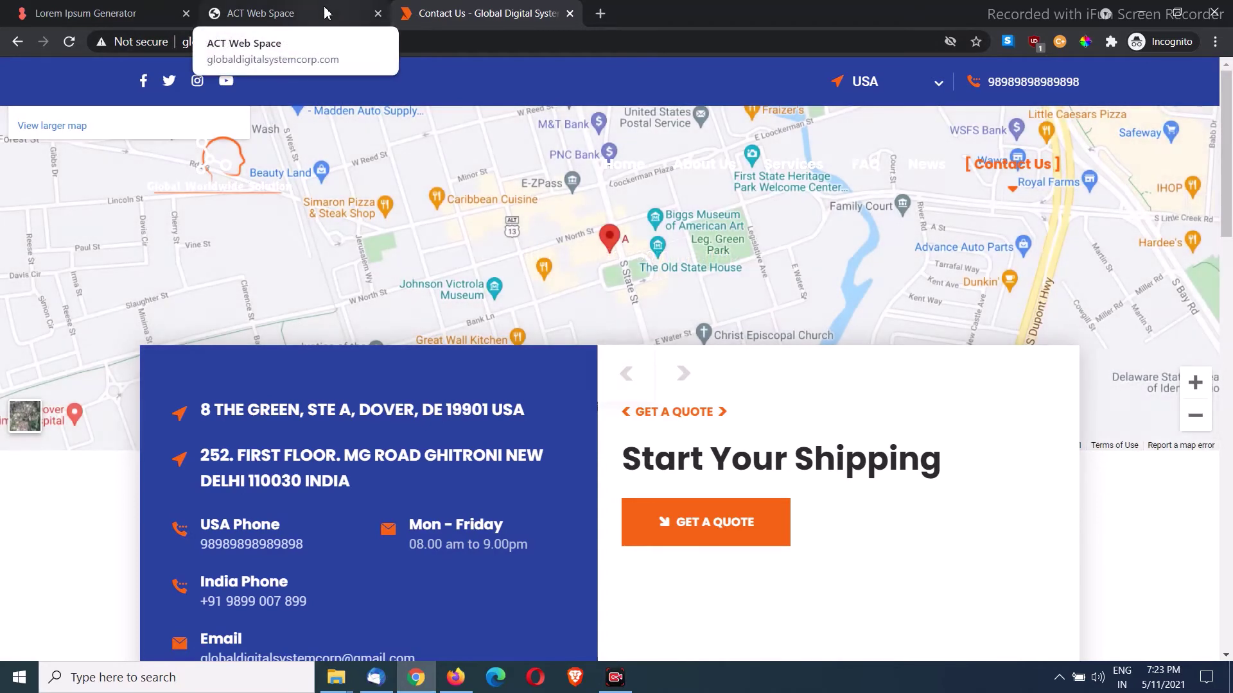
{"action": "left_click", "coordinate": [324, 13]}
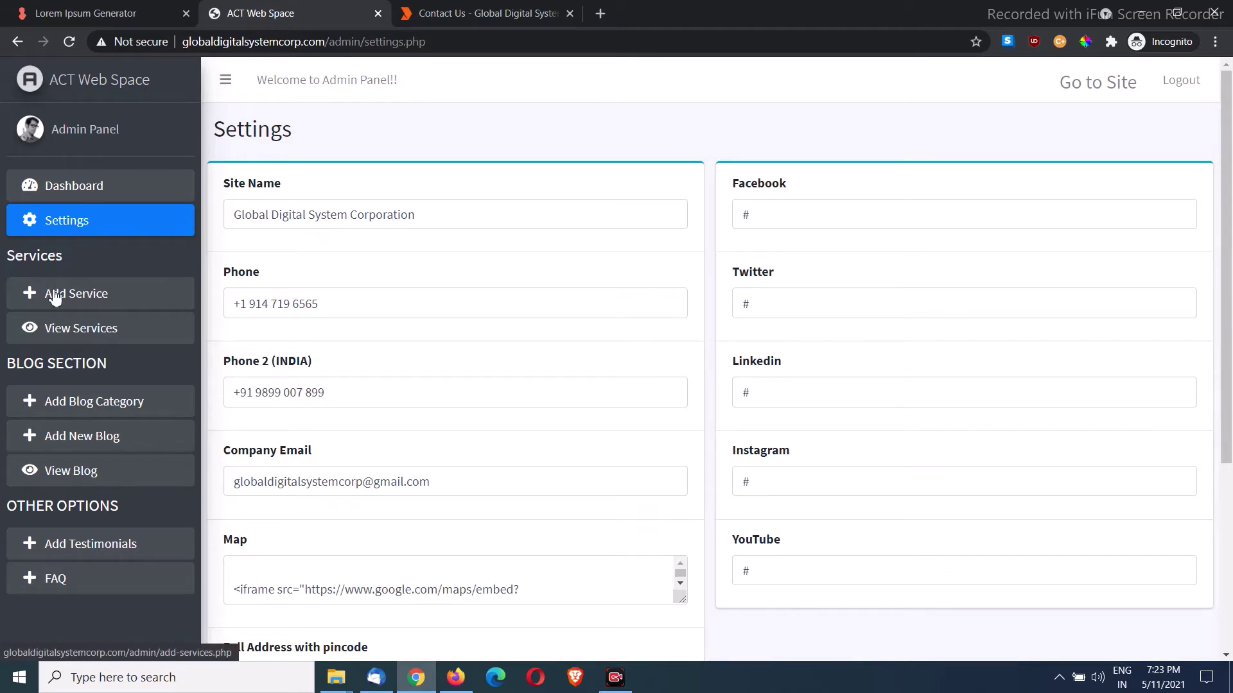
{"action": "left_click", "coordinate": [95, 335]}
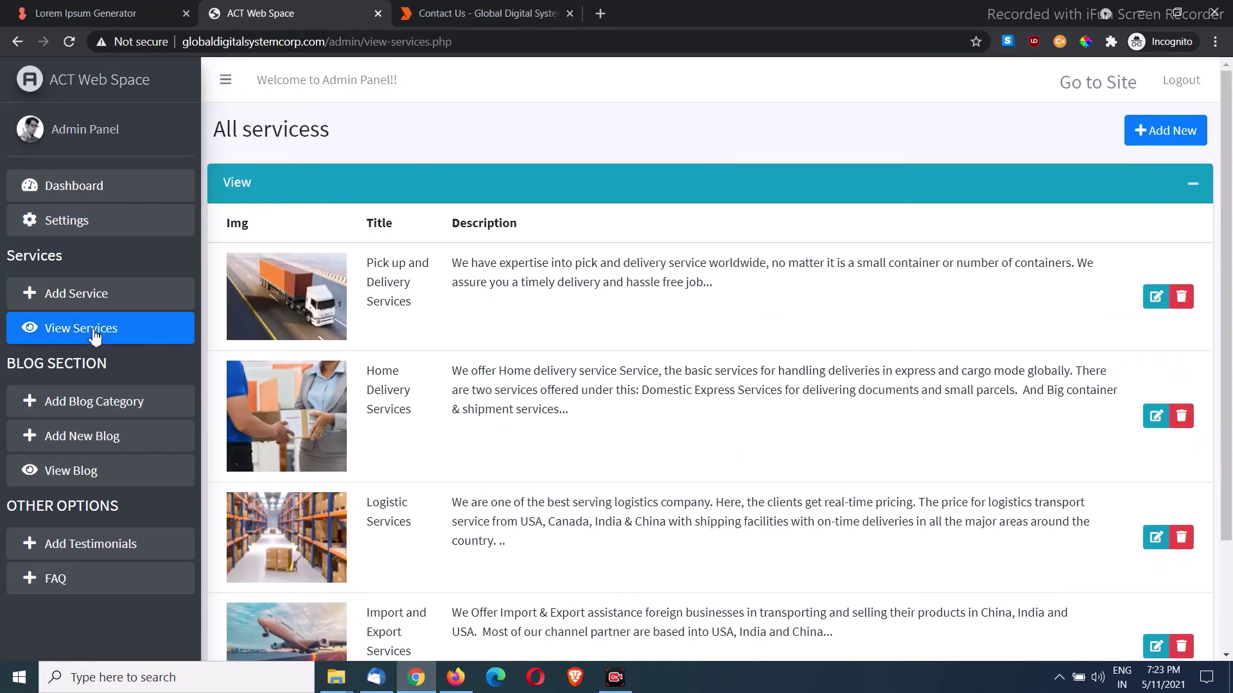
{"action": "scroll", "coordinate": [346, 287], "scroll_direction": "down", "scroll_amount": 3}
{"action": "scroll", "coordinate": [315, 468], "scroll_direction": "up", "scroll_amount": 3}
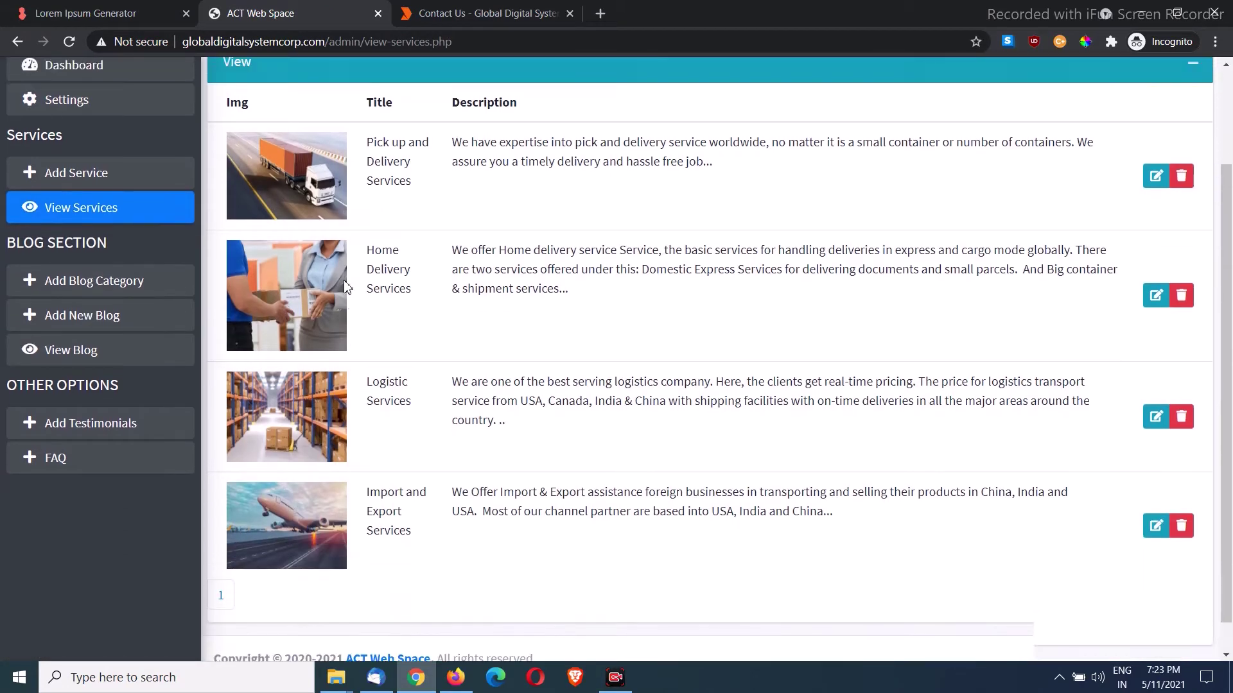
{"action": "scroll", "coordinate": [317, 517], "scroll_direction": "down", "scroll_amount": 3}
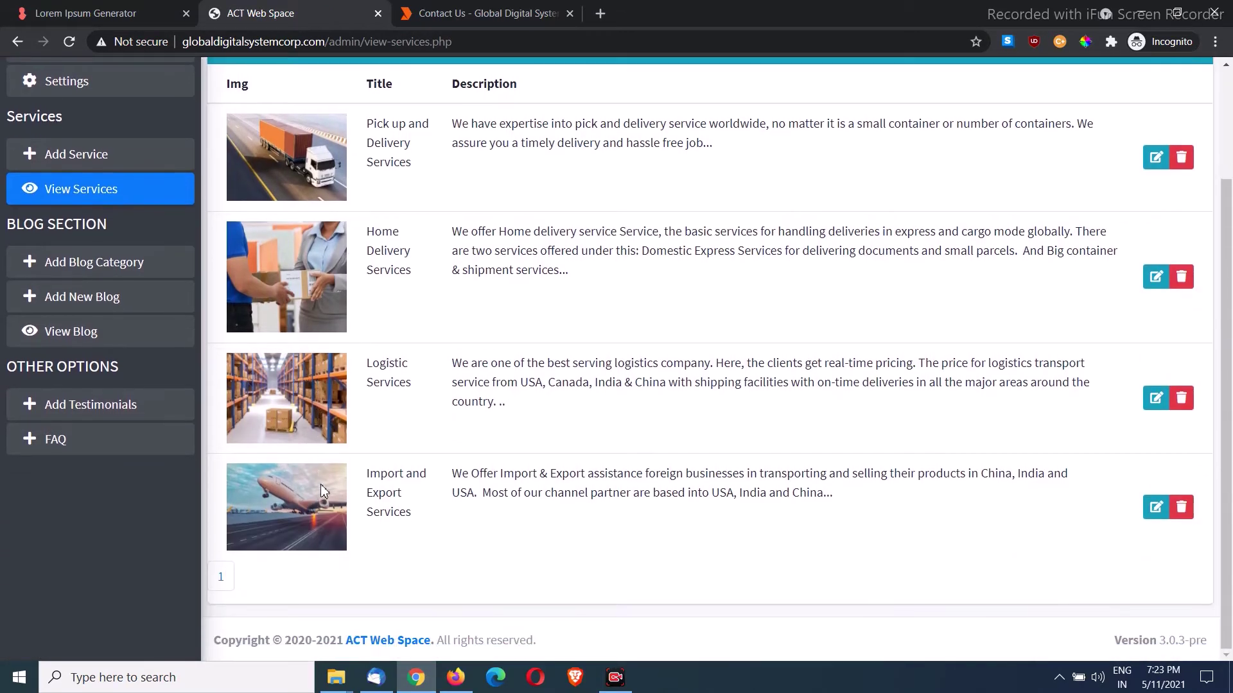
{"action": "scroll", "coordinate": [341, 282], "scroll_direction": "up", "scroll_amount": 3}
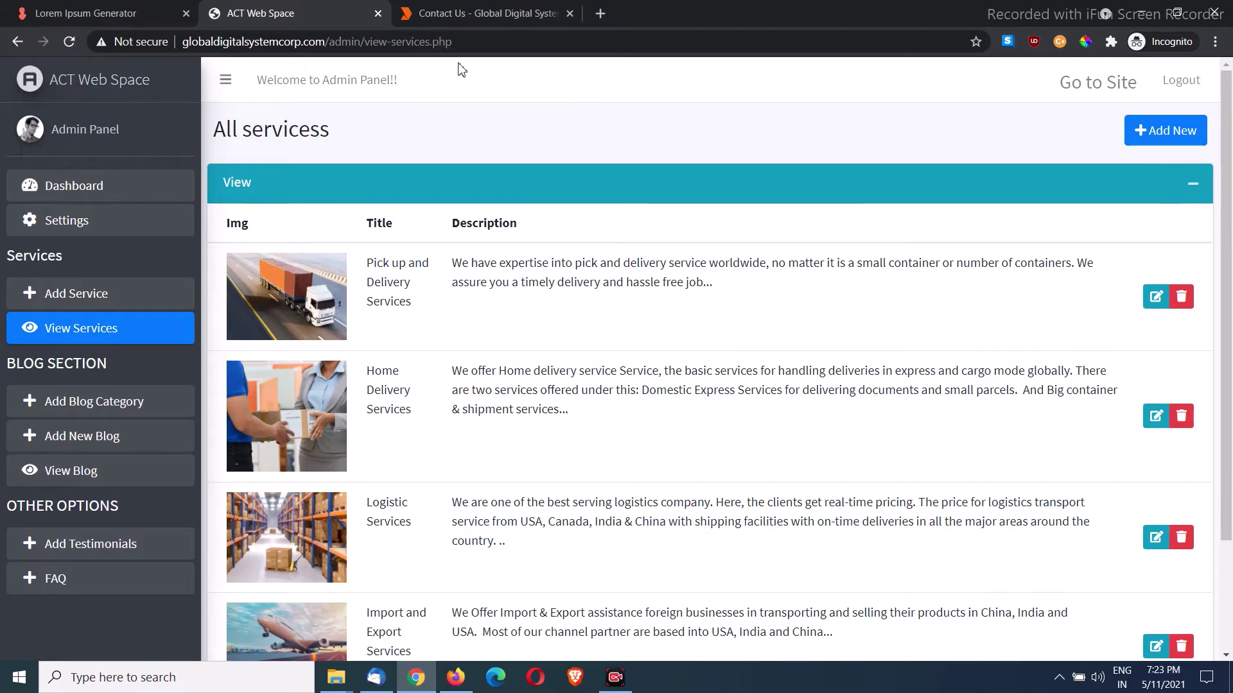
{"action": "left_click", "coordinate": [490, 13]}
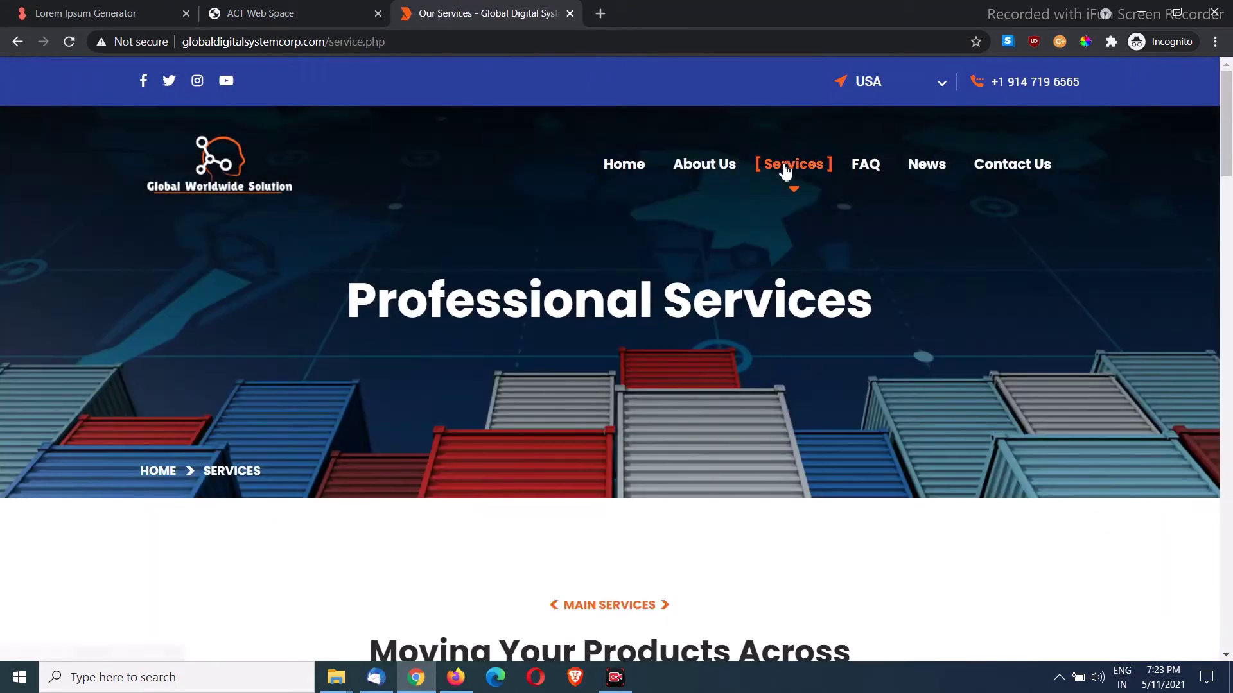
Step: Scroll the Services cards to the Pick up and Delivery card's description
{"action": "scroll", "coordinate": [678, 249], "scroll_direction": "down", "scroll_amount": 2}
{"action": "scroll", "coordinate": [676, 247], "scroll_direction": "down", "scroll_amount": 9}
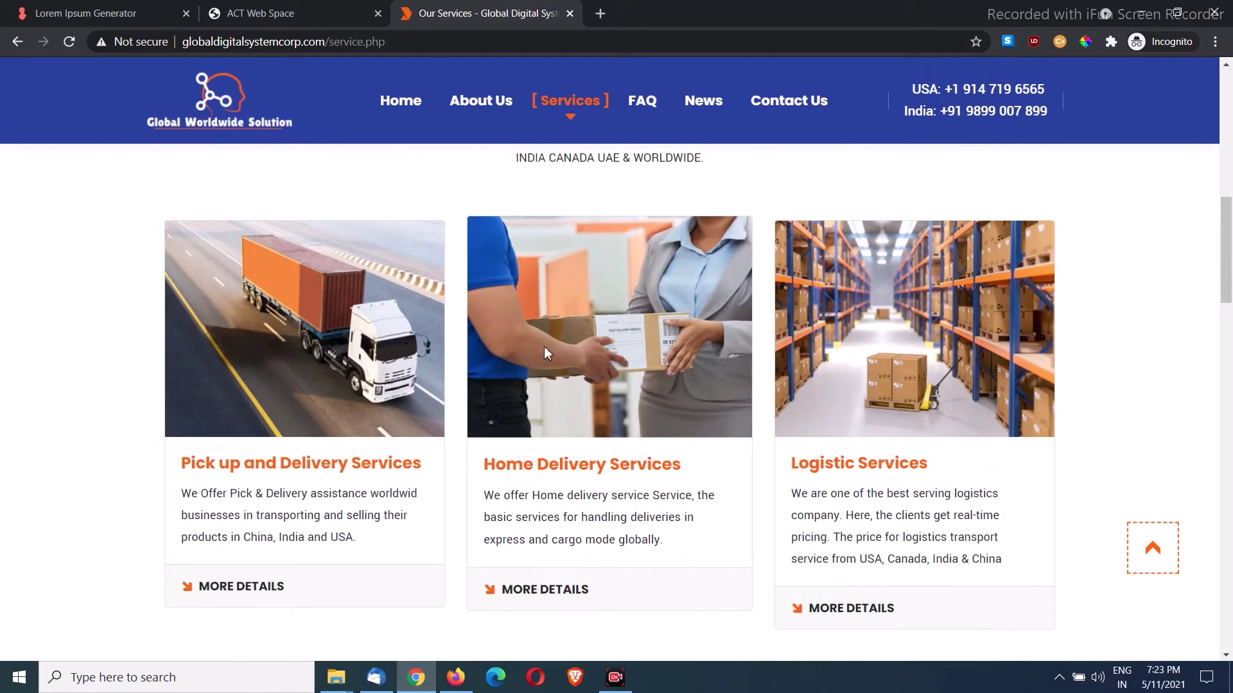
{"action": "scroll", "coordinate": [738, 353], "scroll_direction": "down", "scroll_amount": 5}
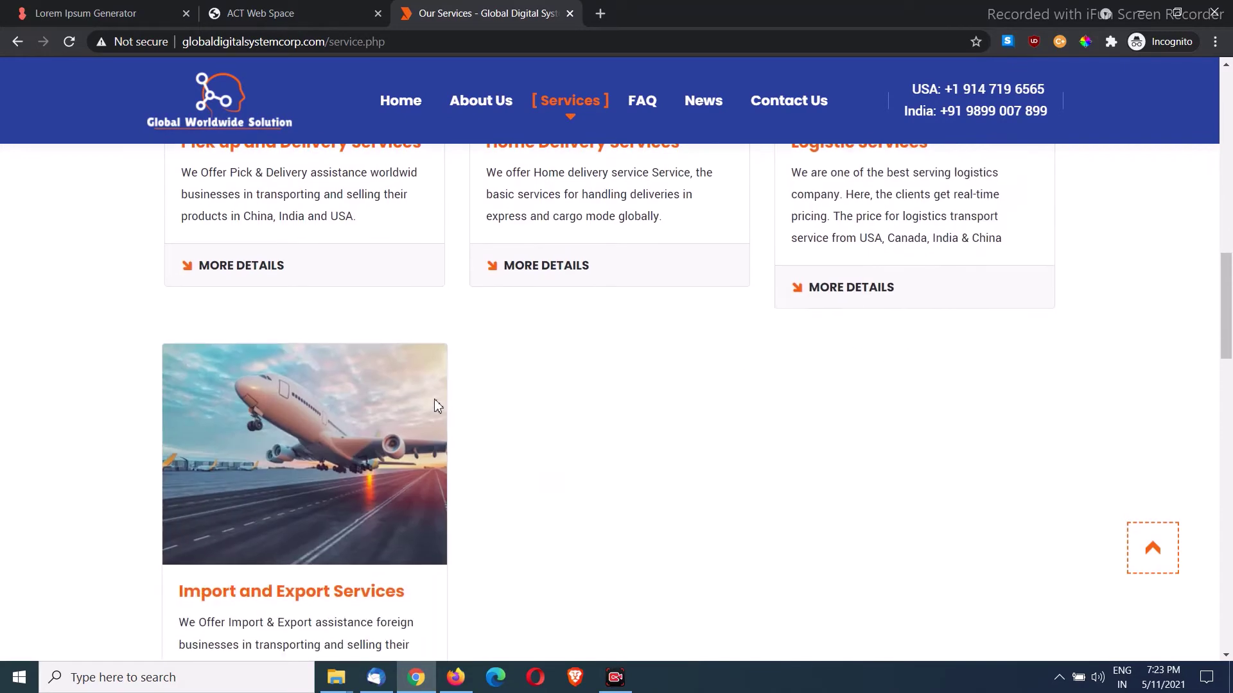
{"action": "scroll", "coordinate": [456, 411], "scroll_direction": "up", "scroll_amount": 4}
{"action": "scroll", "coordinate": [455, 410], "scroll_direction": "up", "scroll_amount": 1}
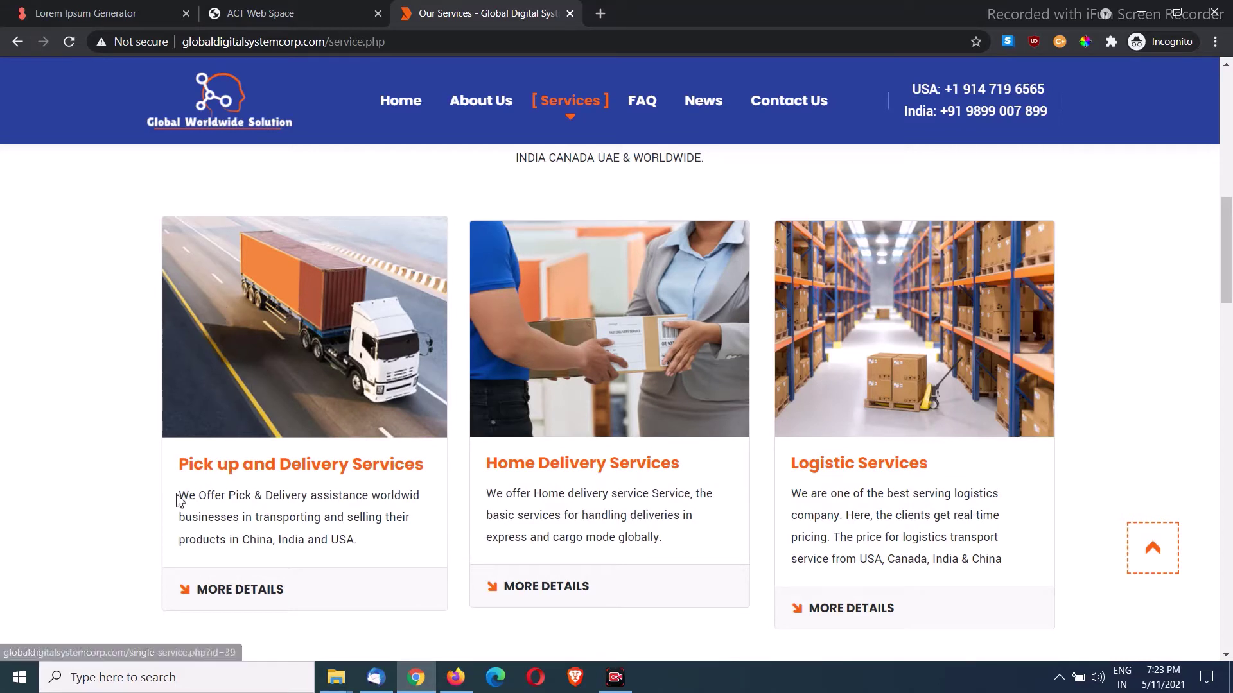
{"action": "left_click_drag", "start_coordinate": [179, 497], "coordinate": [358, 541]}
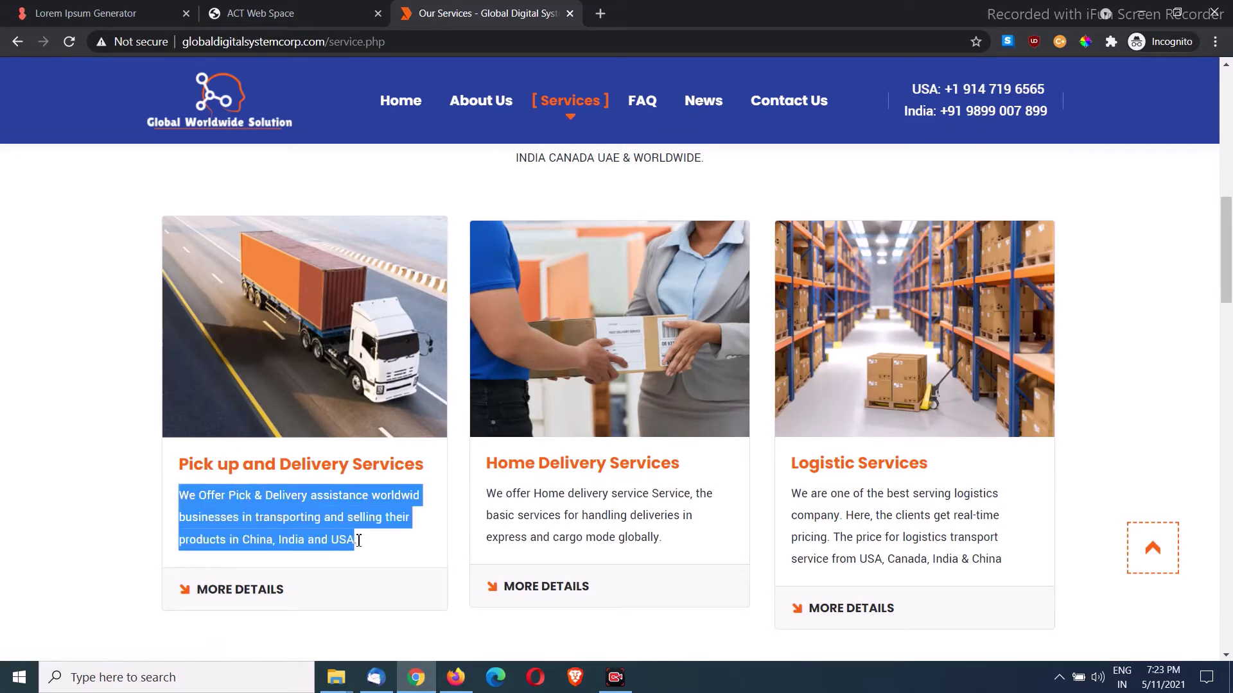
Step: Open the Pick up and Delivery Services details and read its description paragraph
{"action": "left_click", "coordinate": [251, 592]}
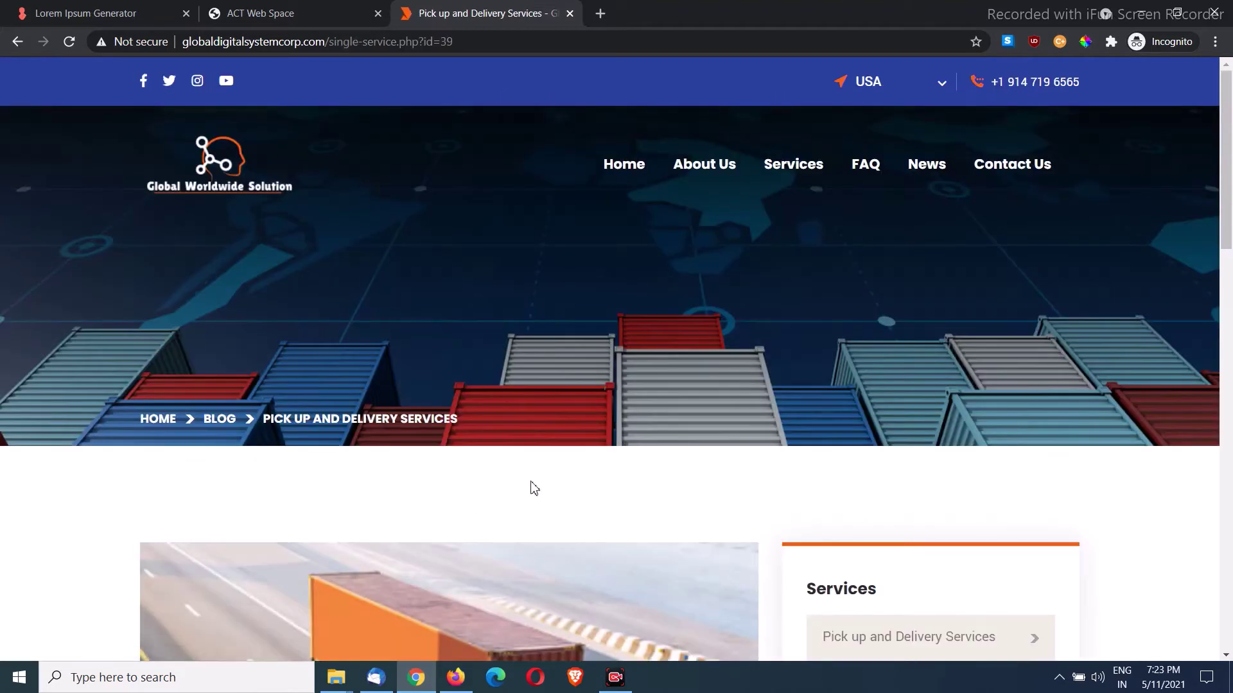
{"action": "scroll", "coordinate": [617, 401], "scroll_direction": "down", "scroll_amount": 6}
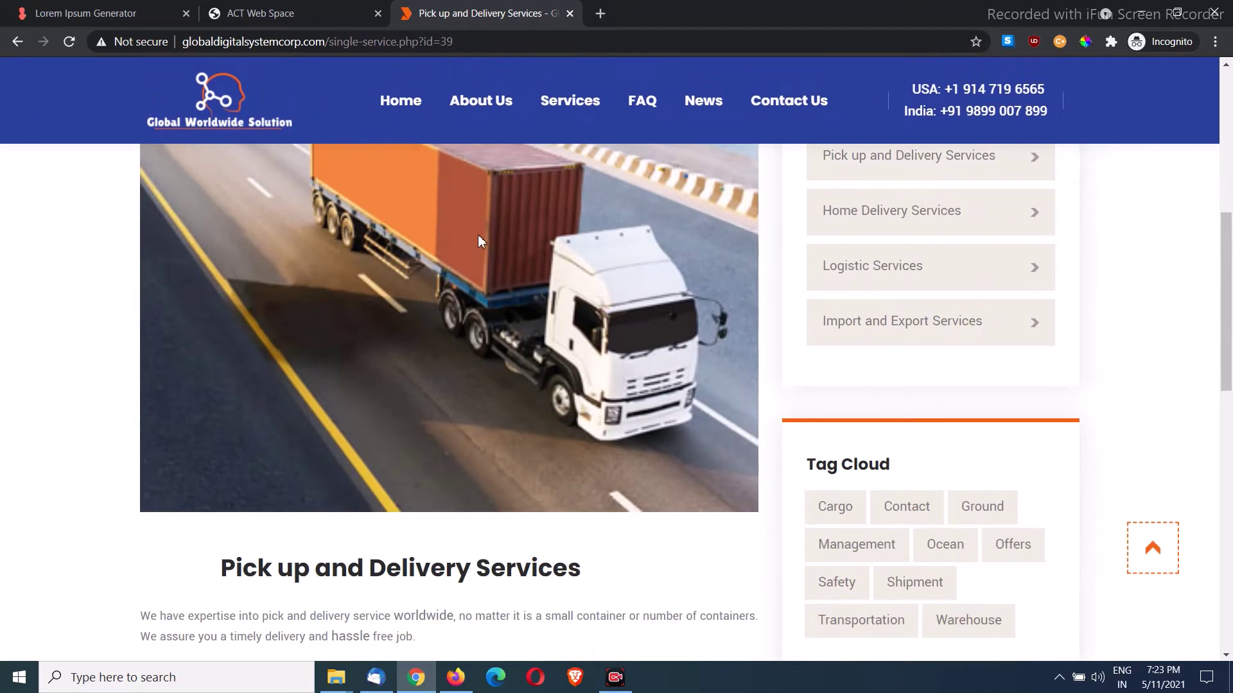
{"action": "scroll", "coordinate": [297, 319], "scroll_direction": "down", "scroll_amount": 3}
{"action": "left_click_drag", "start_coordinate": [217, 328], "coordinate": [583, 337]}
{"action": "left_click_drag", "start_coordinate": [417, 397], "coordinate": [144, 375]}
{"action": "left_click", "coordinate": [440, 429]}
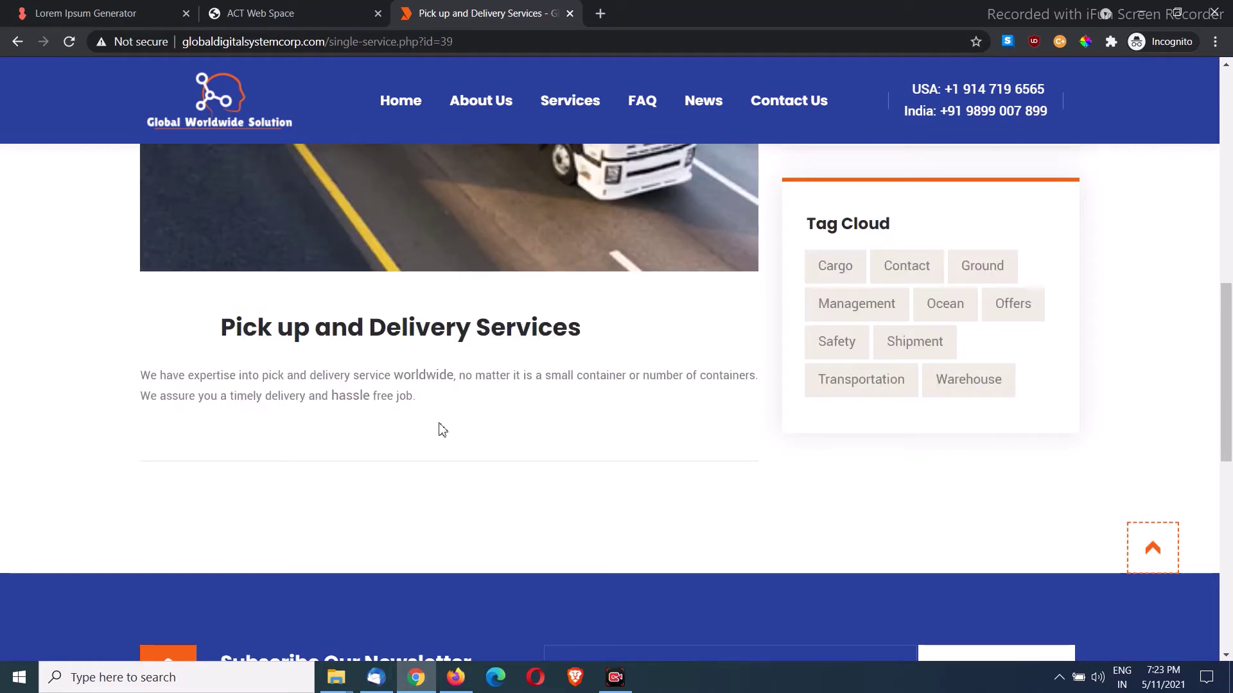
{"action": "left_click_drag", "start_coordinate": [424, 406], "coordinate": [143, 375]}
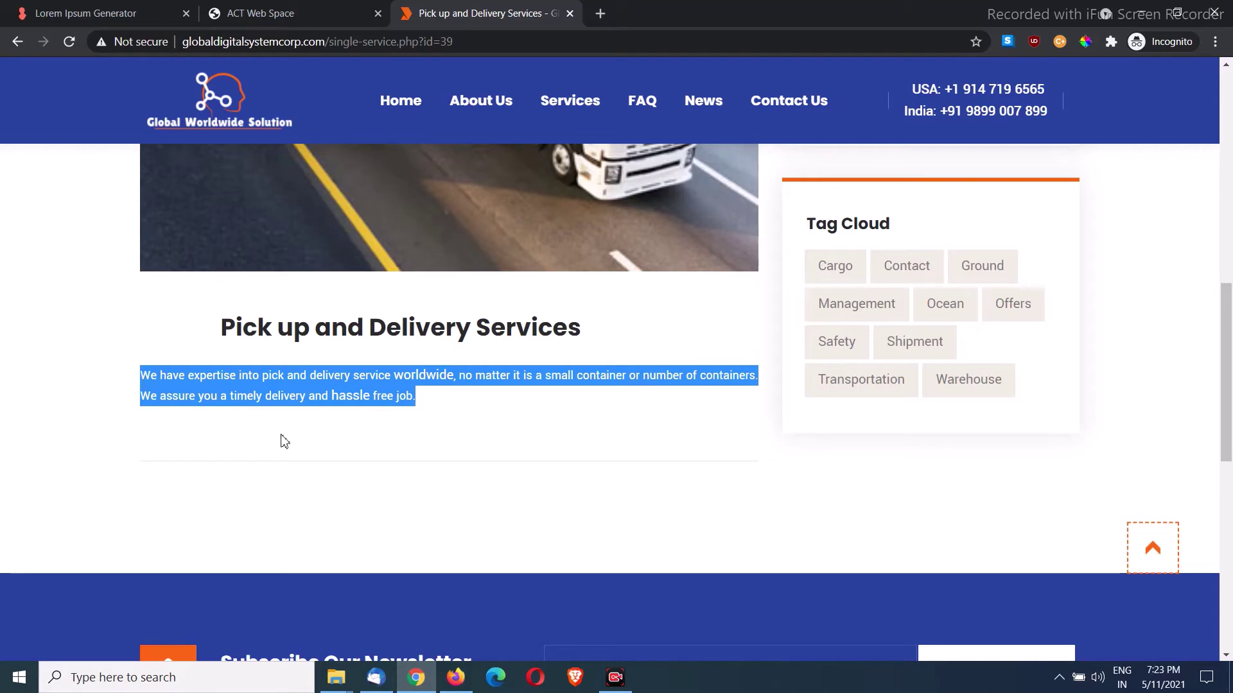
{"action": "scroll", "coordinate": [560, 432], "scroll_direction": "up", "scroll_amount": 7}
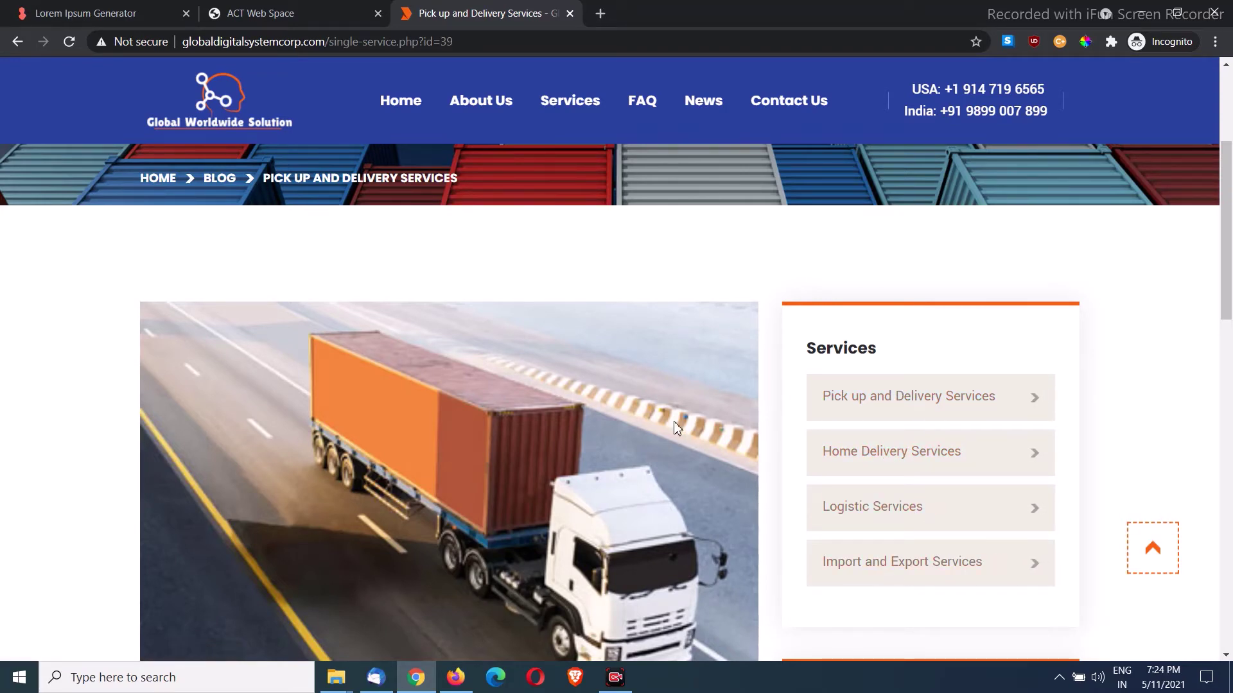
{"action": "scroll", "coordinate": [676, 428], "scroll_direction": "up", "scroll_amount": 1}
{"action": "scroll", "coordinate": [676, 428], "scroll_direction": "up", "scroll_amount": 3}
Step: Open the Add Service form and begin the title 'This is a demo service'
{"action": "left_click", "coordinate": [260, 13]}
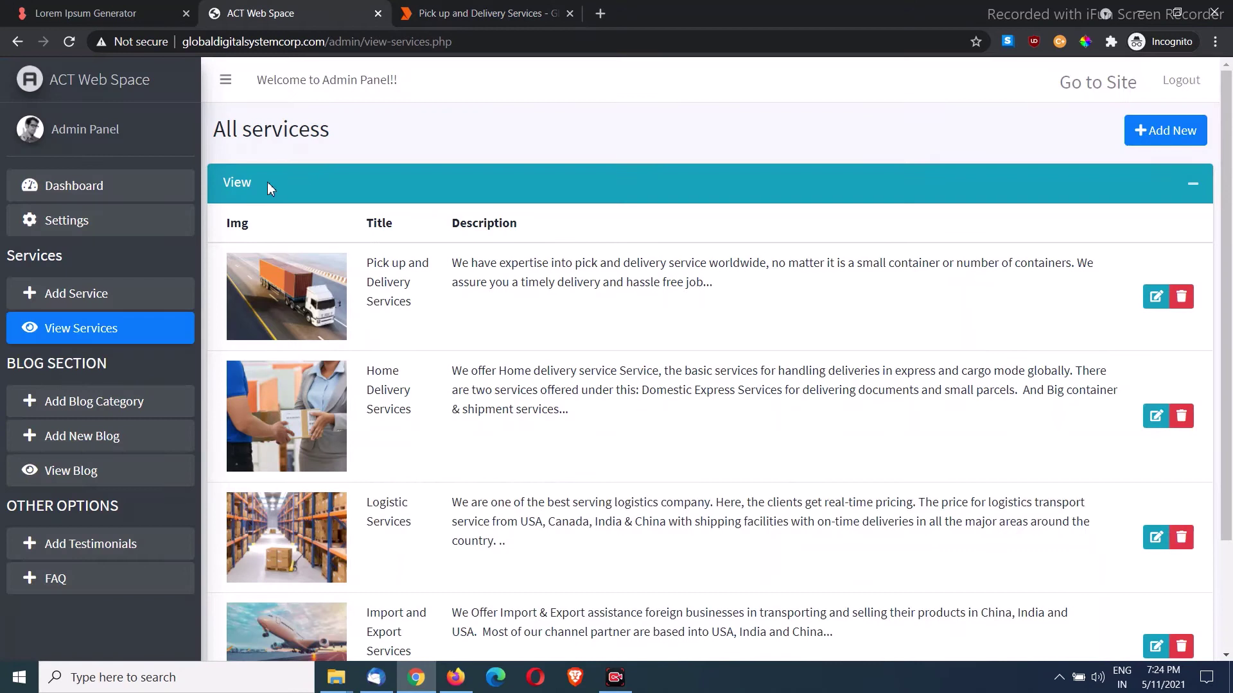
{"action": "left_click", "coordinate": [109, 303]}
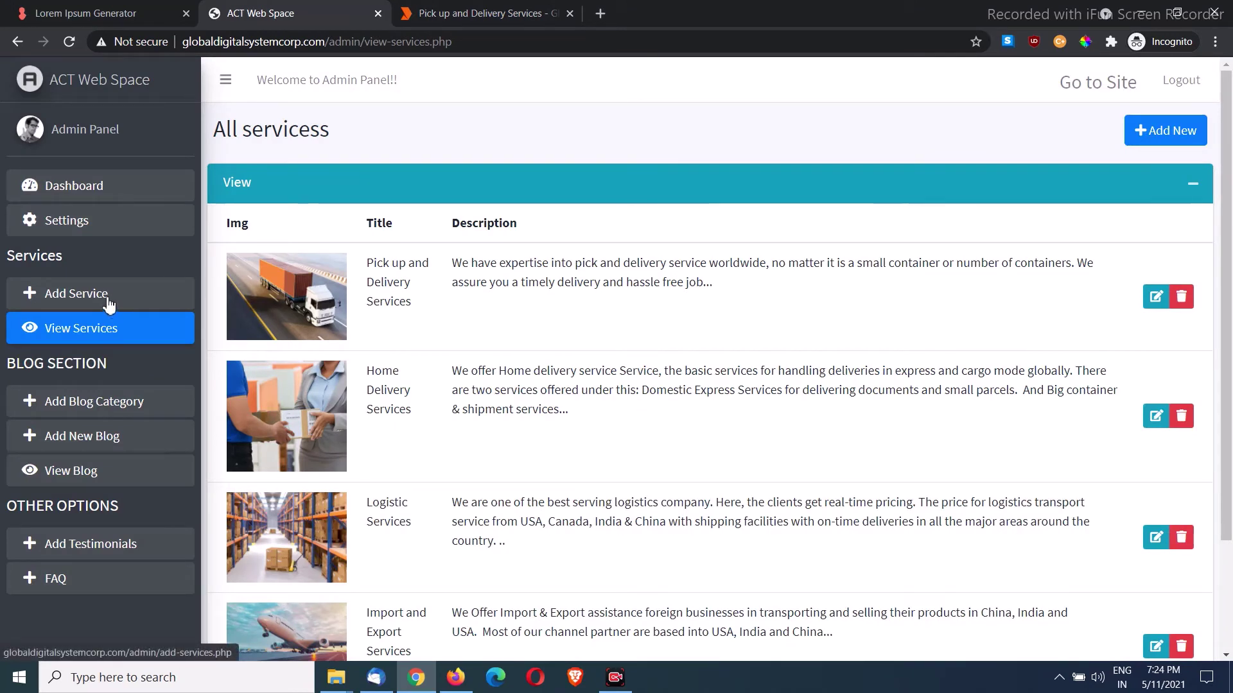
{"action": "left_click", "coordinate": [380, 217]}
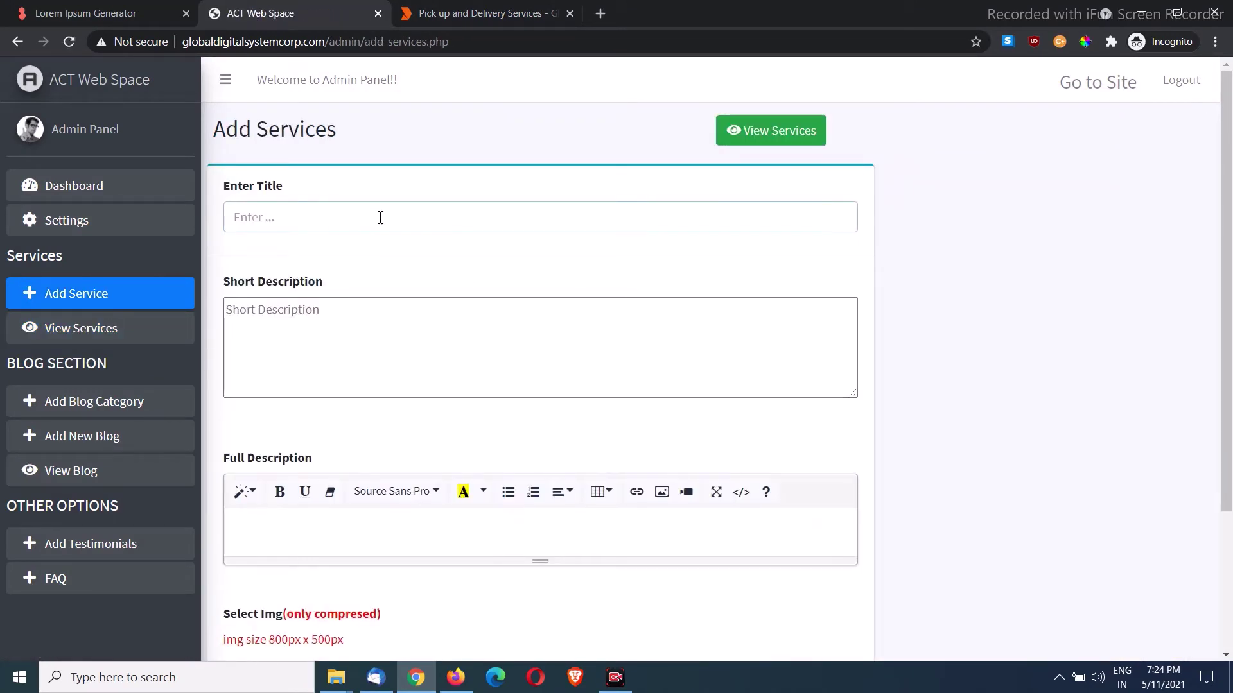
{"action": "type", "text": "Thsi"}
{"action": "key", "text": "BackSpace"}
{"action": "key", "text": "BackSpace"}
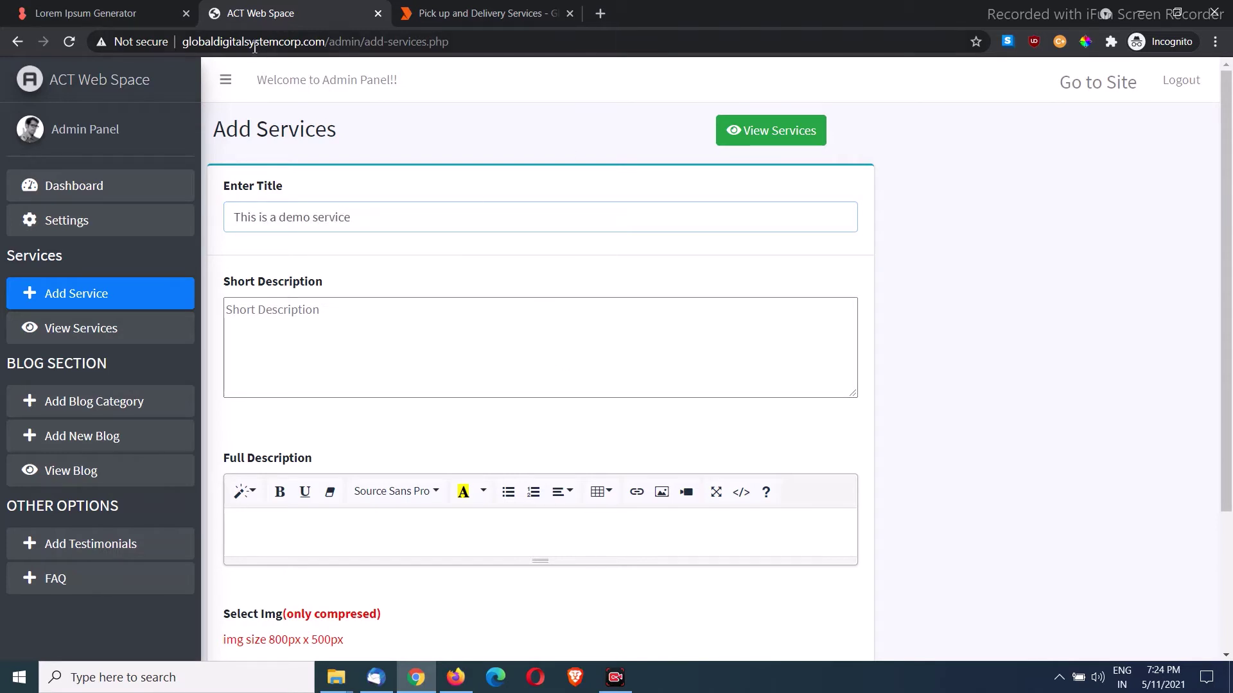
Step: Copy a lorem ipsum sentence and paste it three times into Short Description
{"action": "left_click", "coordinate": [124, 8]}
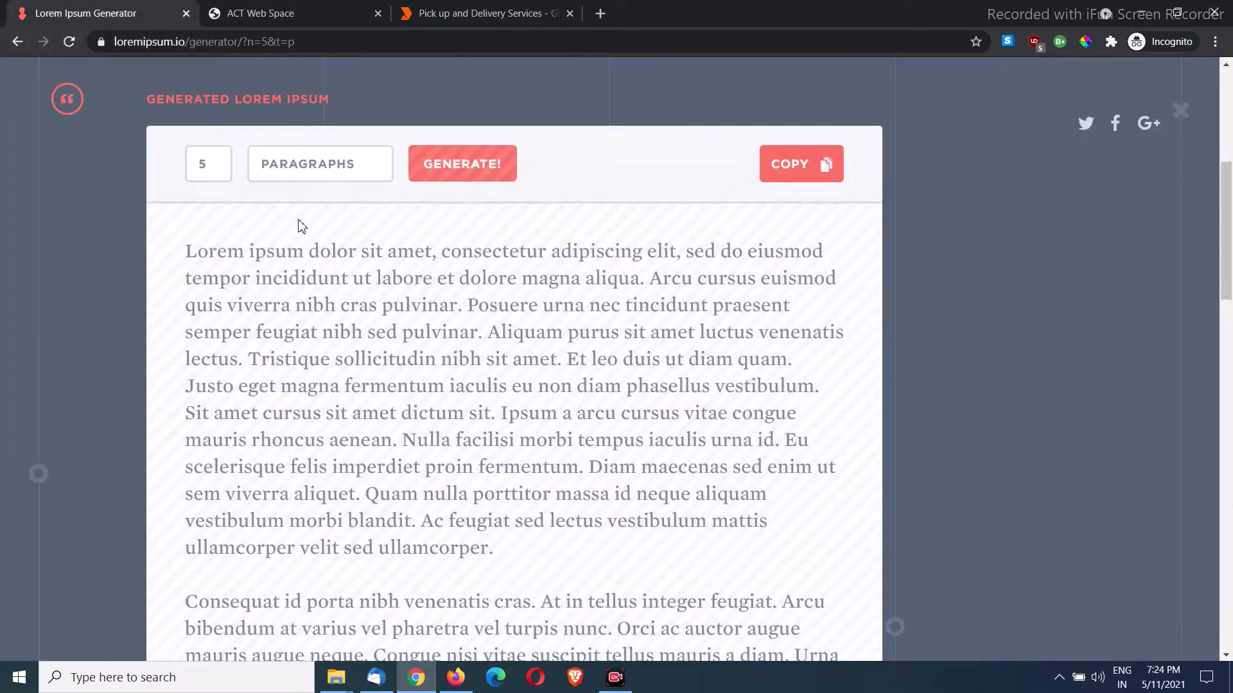
{"action": "left_click_drag", "start_coordinate": [192, 259], "coordinate": [678, 246]}
{"action": "key", "text": "ctrl+c"}
{"action": "left_click", "coordinate": [488, 13]}
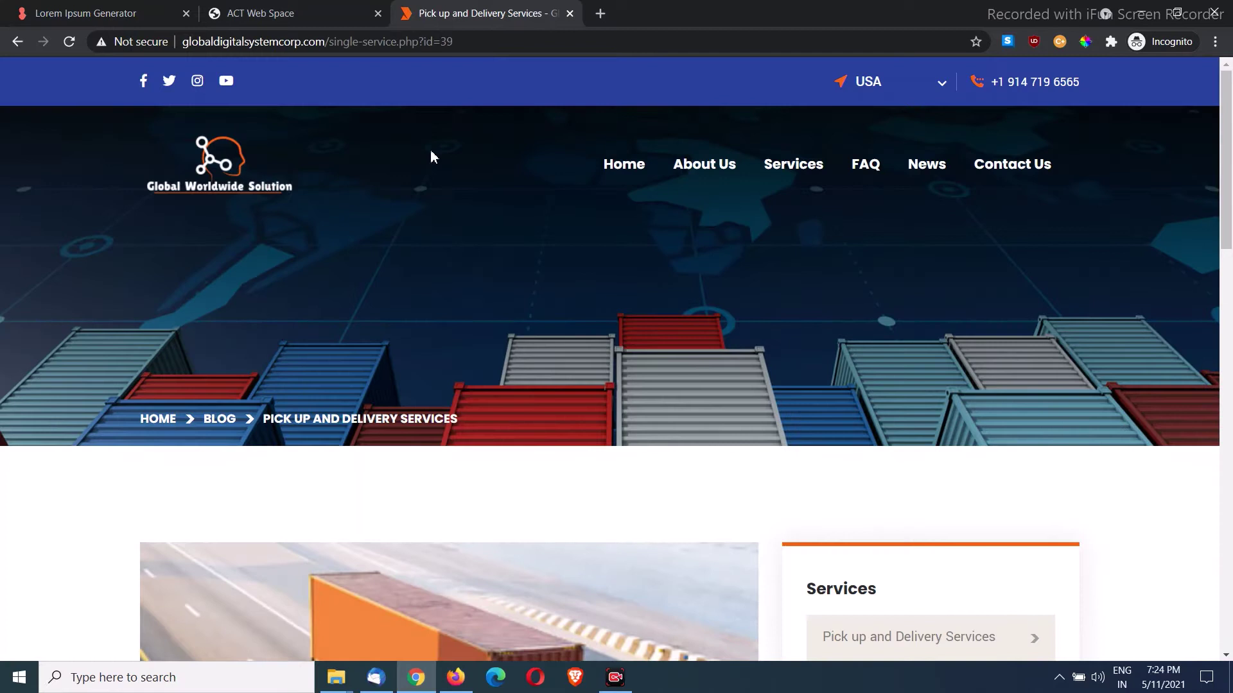
{"action": "left_click", "coordinate": [289, 13]}
{"action": "left_click", "coordinate": [315, 319]}
{"action": "key", "text": "ctrl+v"}
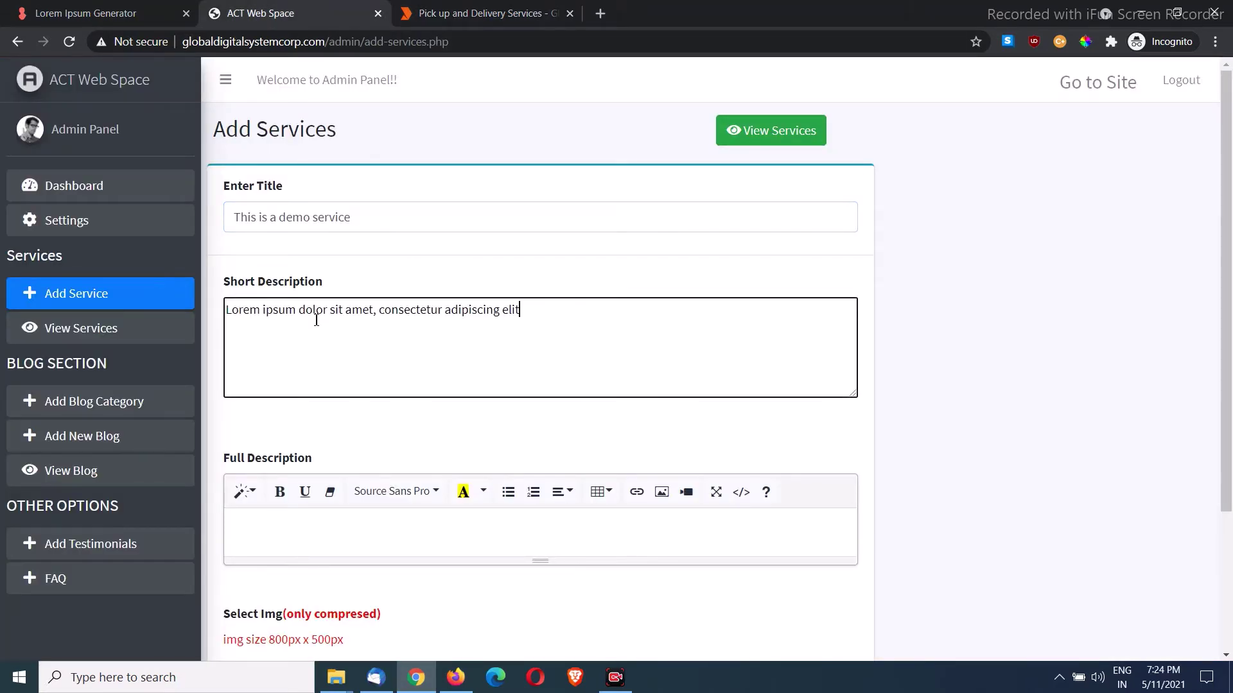
{"action": "key", "text": "ctrl+v"}
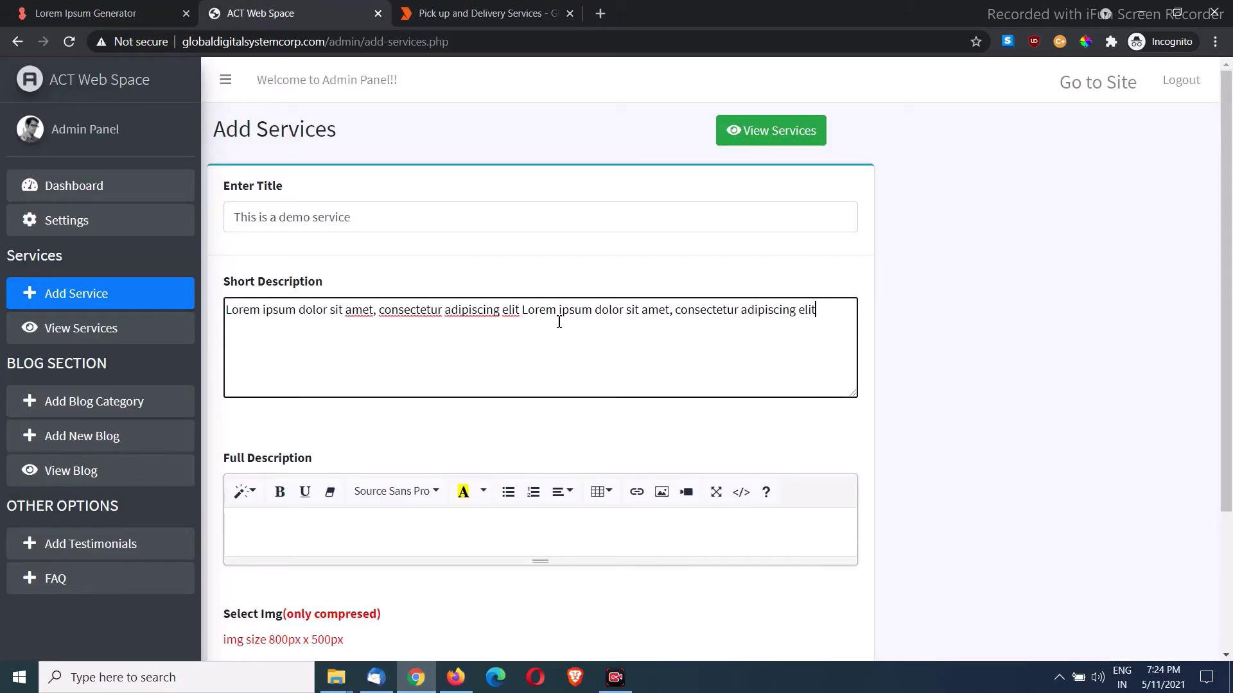
{"action": "key", "text": "ctrl+v"}
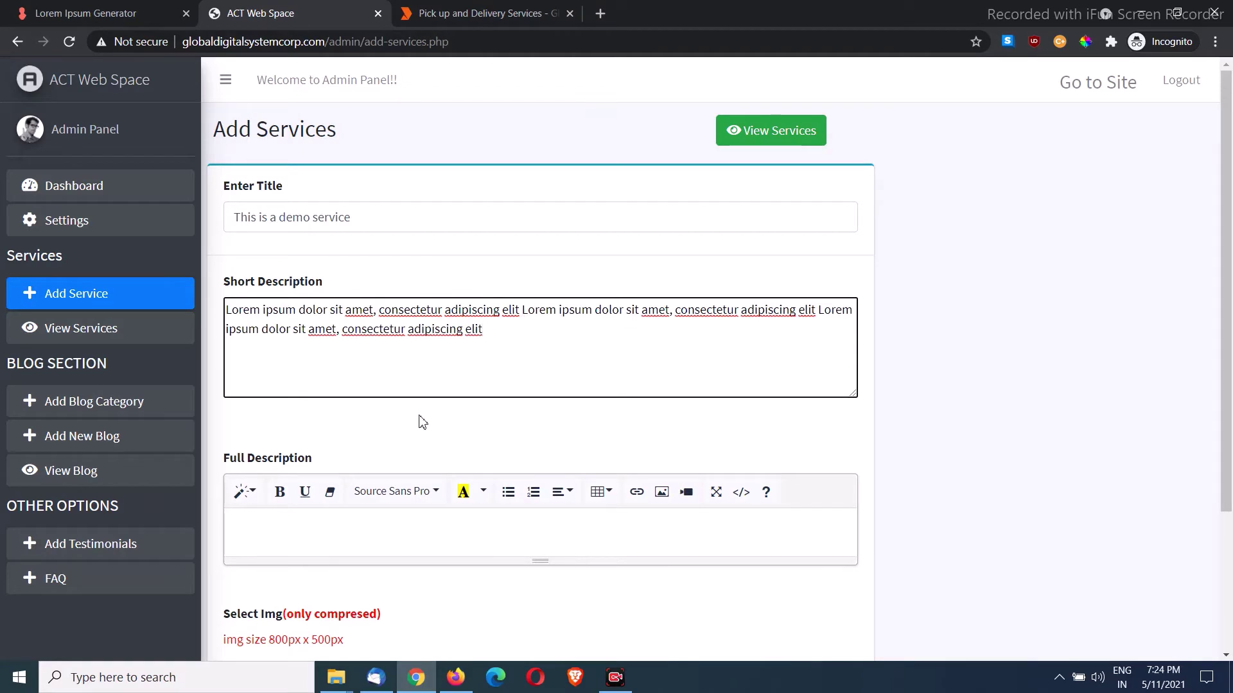
Step: Enlarge the Full Description editor and select the Short Description text
{"action": "scroll", "coordinate": [511, 411], "scroll_direction": "down", "scroll_amount": 3}
{"action": "left_click_drag", "start_coordinate": [541, 376], "coordinate": [569, 459]}
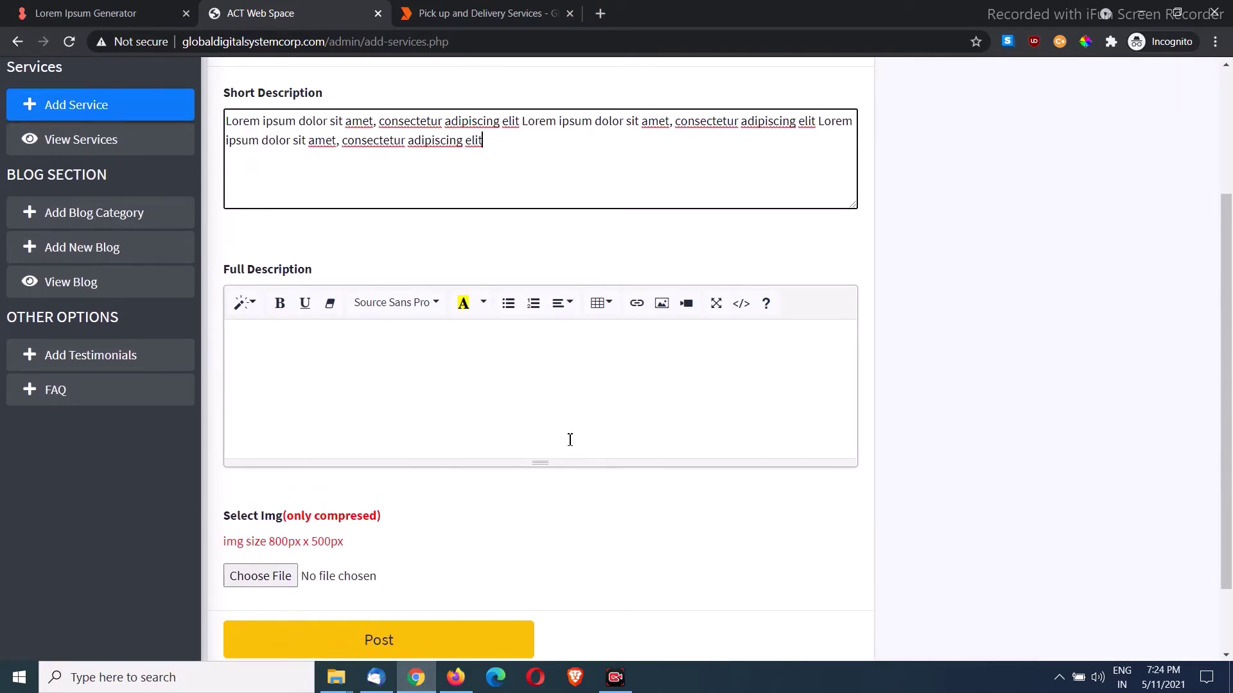
{"action": "scroll", "coordinate": [570, 435], "scroll_direction": "up", "scroll_amount": 3}
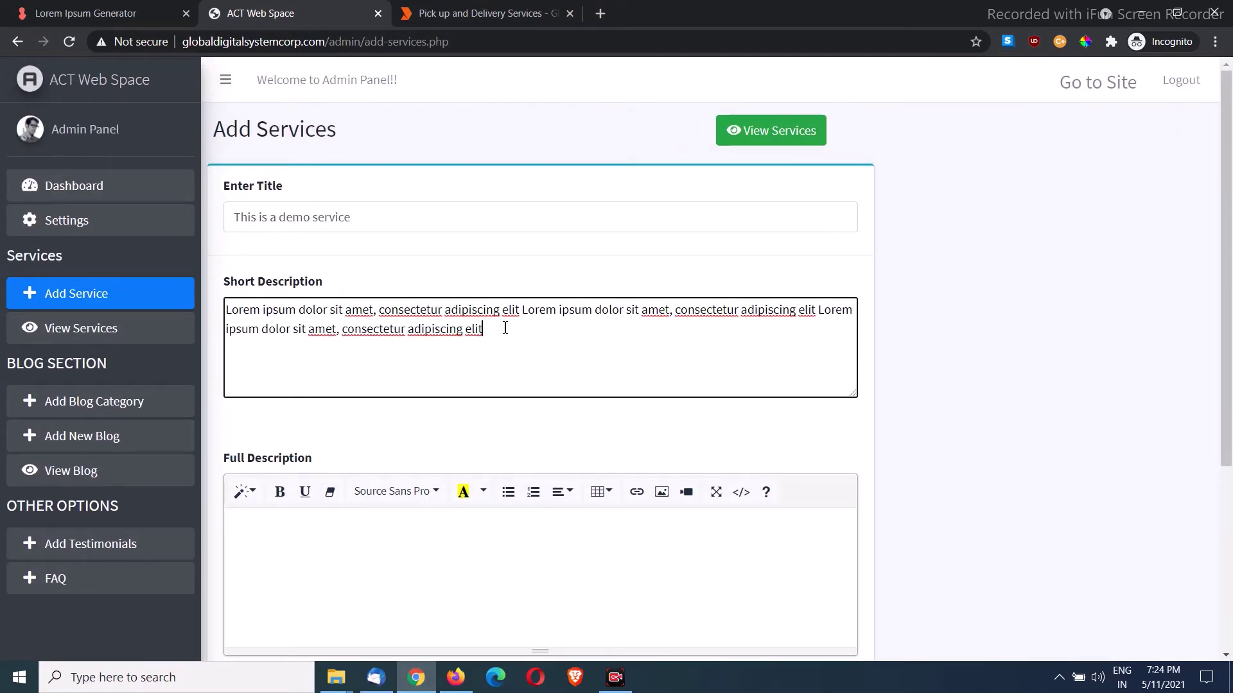
{"action": "left_click_drag", "start_coordinate": [505, 328], "coordinate": [228, 310]}
Step: Reopen the public Pick up and Delivery Services page from Services, then return to the admin tab
{"action": "left_click", "coordinate": [478, 13]}
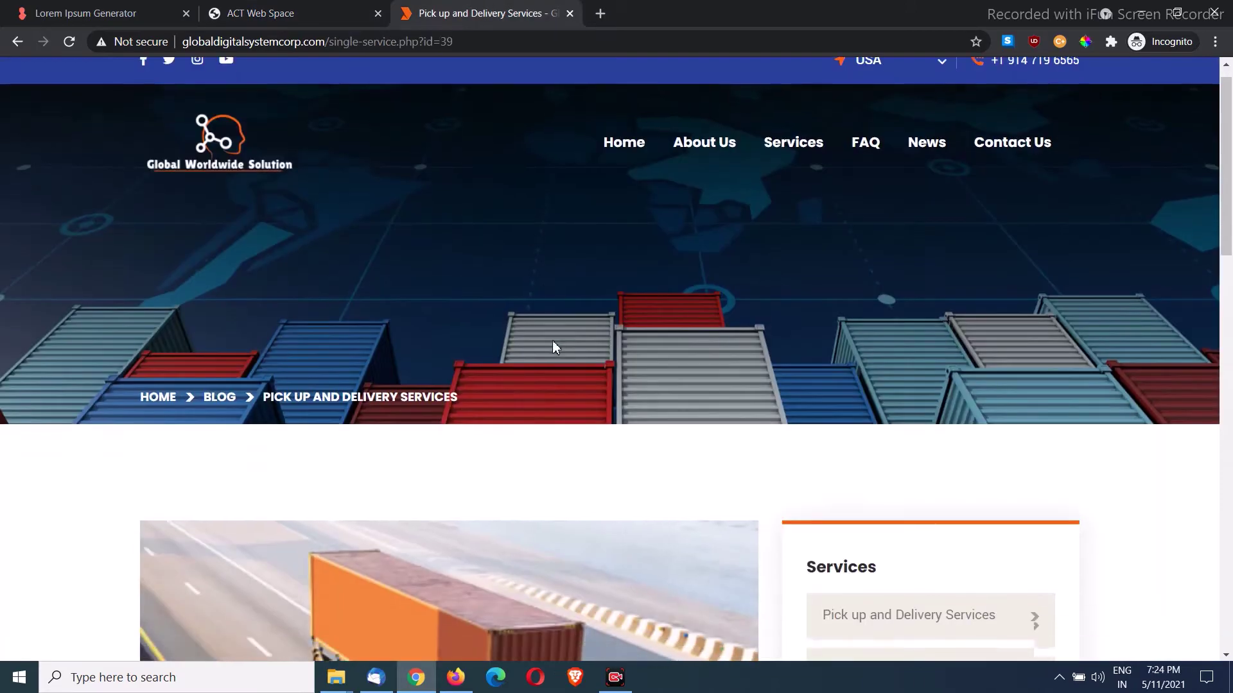
{"action": "scroll", "coordinate": [556, 347], "scroll_direction": "up", "scroll_amount": 1}
{"action": "left_click", "coordinate": [783, 182]}
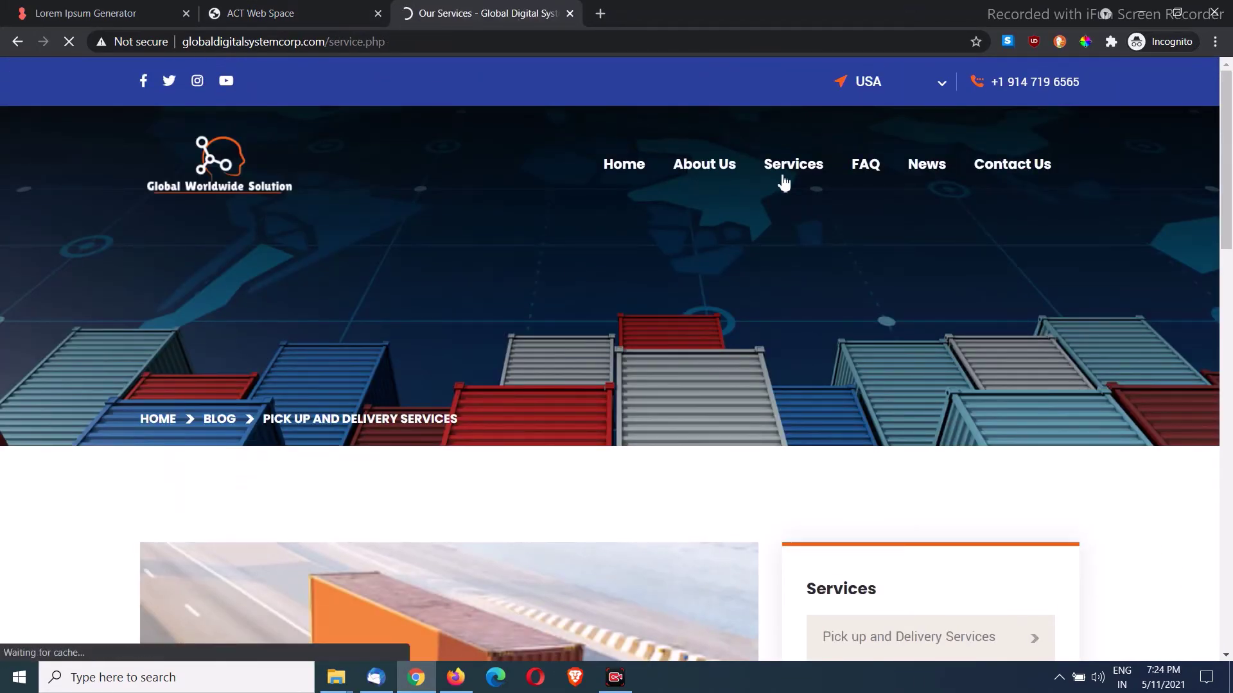
{"action": "scroll", "coordinate": [783, 183], "scroll_direction": "down", "scroll_amount": 10}
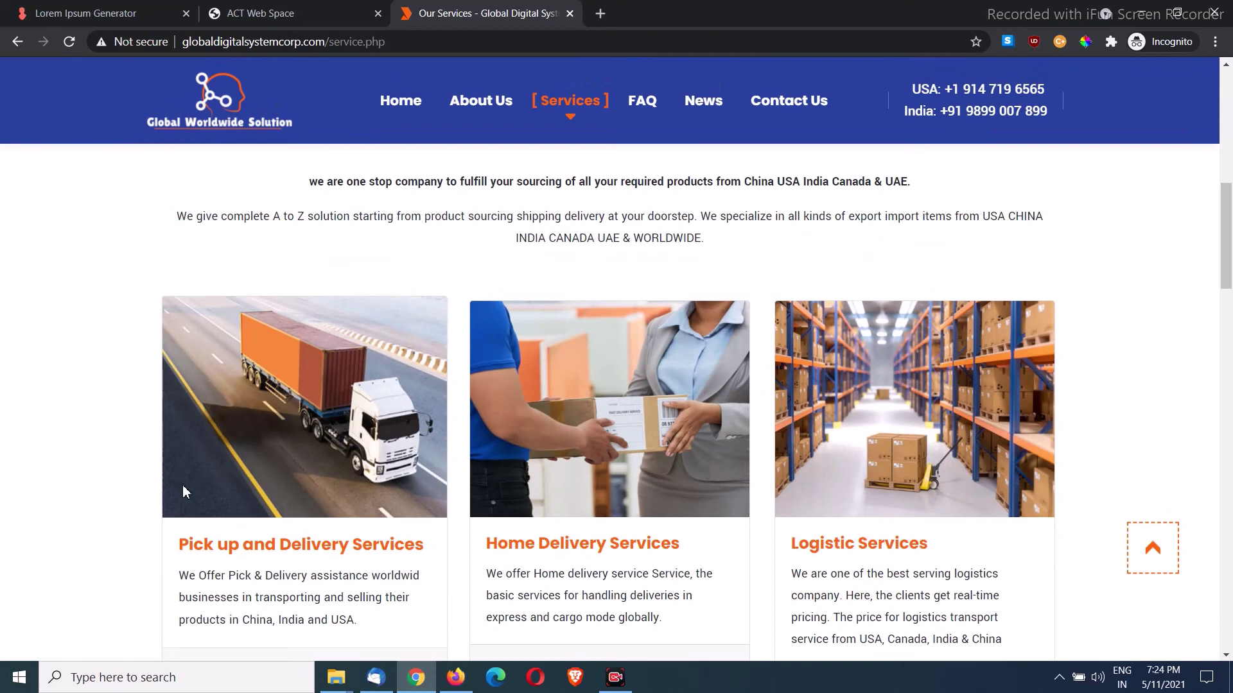
{"action": "scroll", "coordinate": [183, 492], "scroll_direction": "down", "scroll_amount": 1}
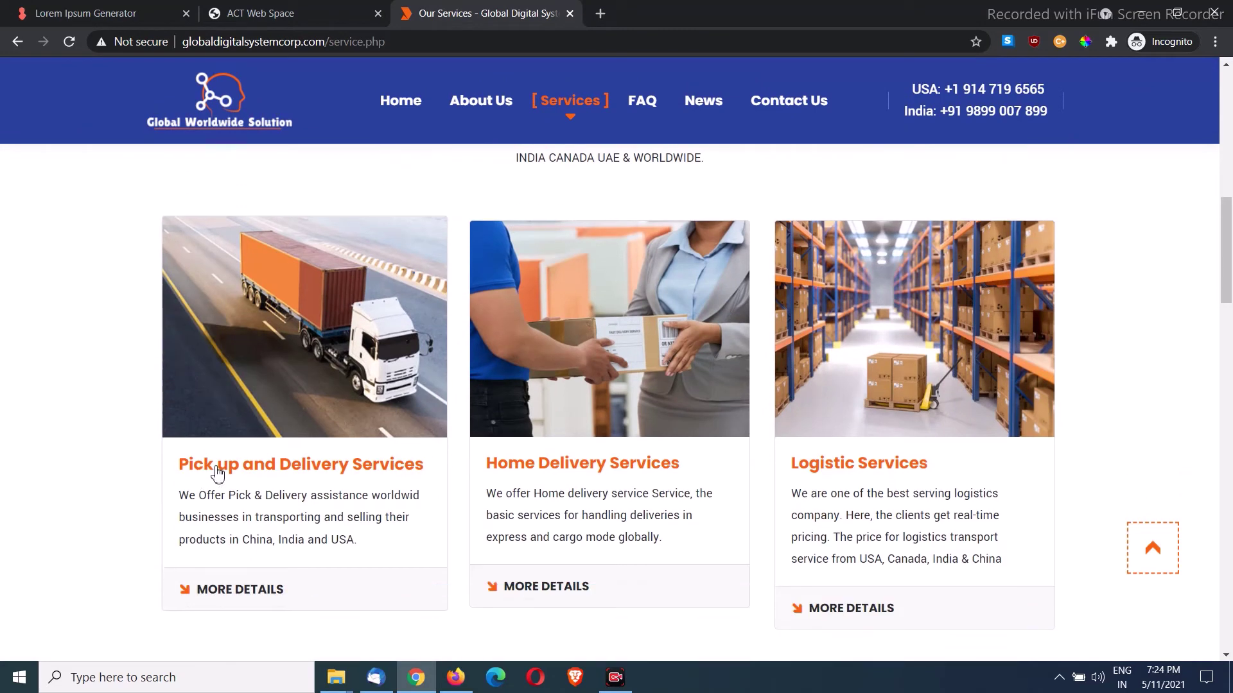
{"action": "left_click", "coordinate": [264, 594]}
{"action": "scroll", "coordinate": [262, 514], "scroll_direction": "down", "scroll_amount": 12}
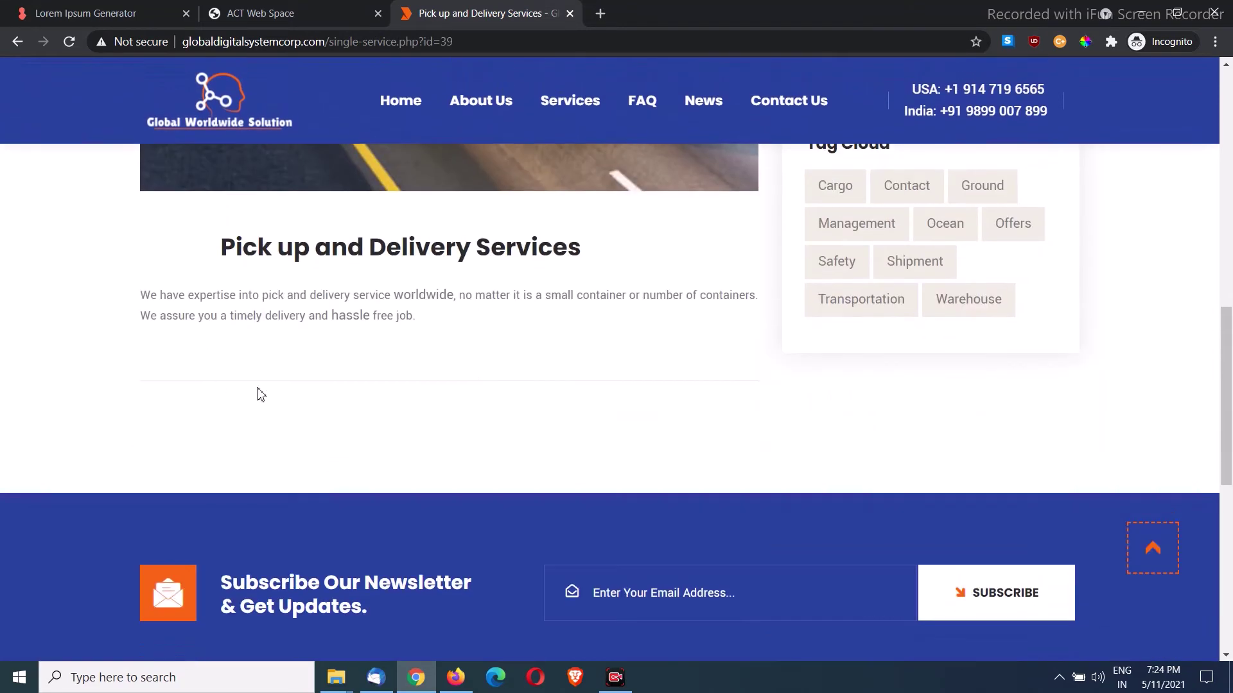
{"action": "left_click", "coordinate": [282, 13]}
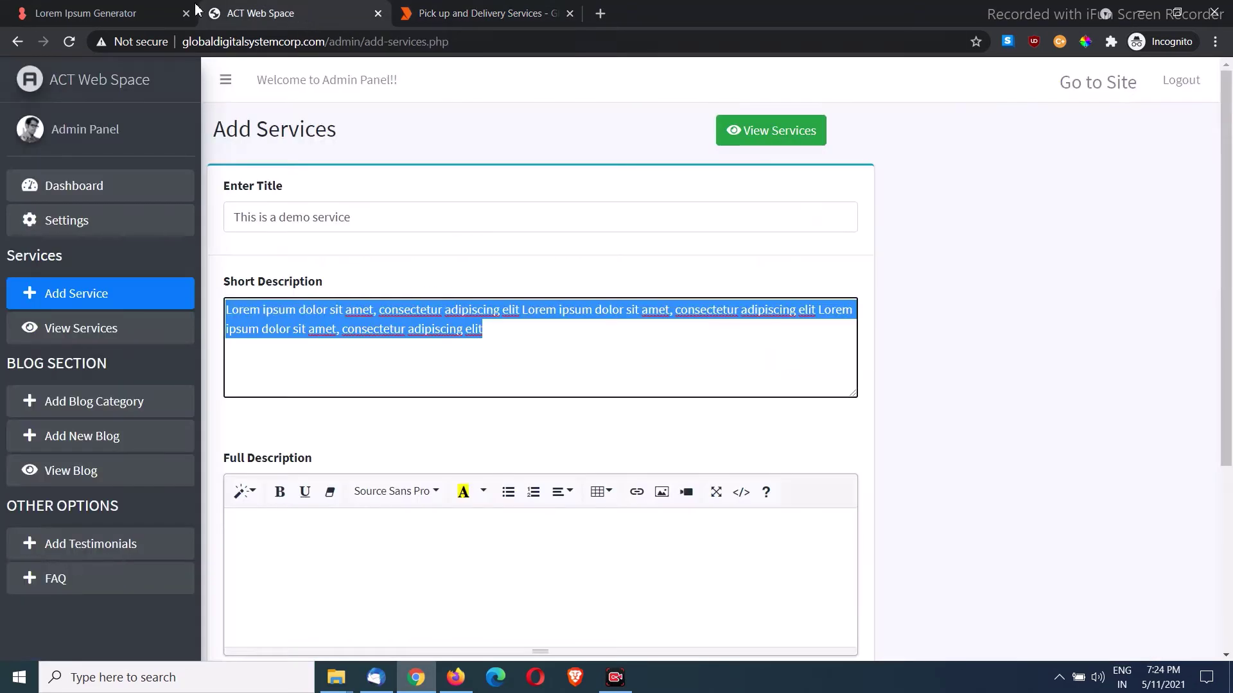
Step: Copy the generated lorem ipsum text into Full Description, then clear the formatted paste
{"action": "left_click", "coordinate": [96, 13]}
{"action": "left_click", "coordinate": [810, 165]}
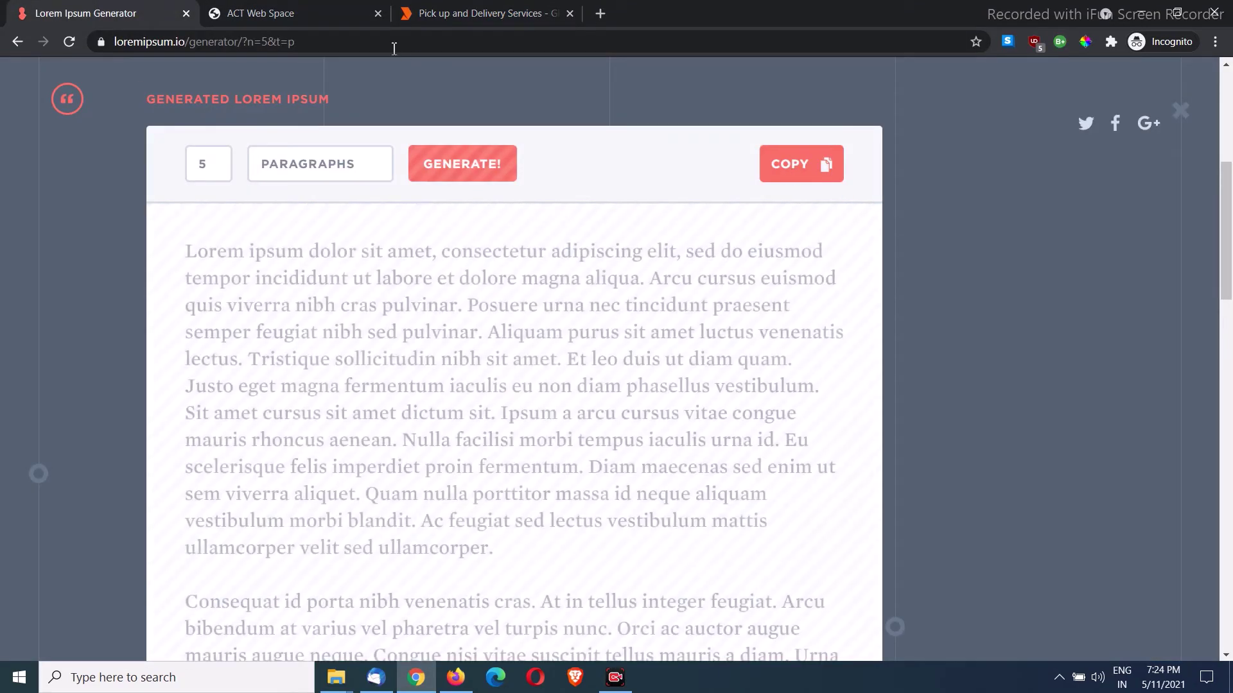
{"action": "left_click", "coordinate": [283, 13]}
{"action": "scroll", "coordinate": [402, 407], "scroll_direction": "down", "scroll_amount": 4}
{"action": "left_click", "coordinate": [385, 330]}
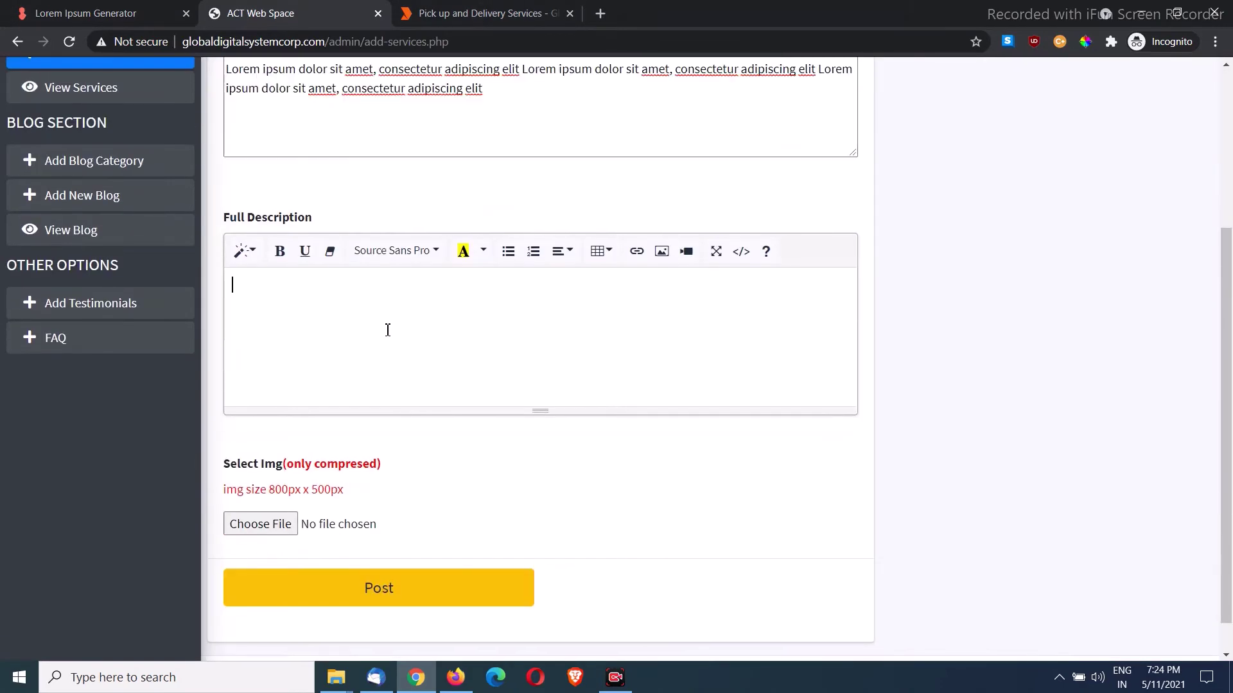
{"action": "key", "text": "ctrl+v"}
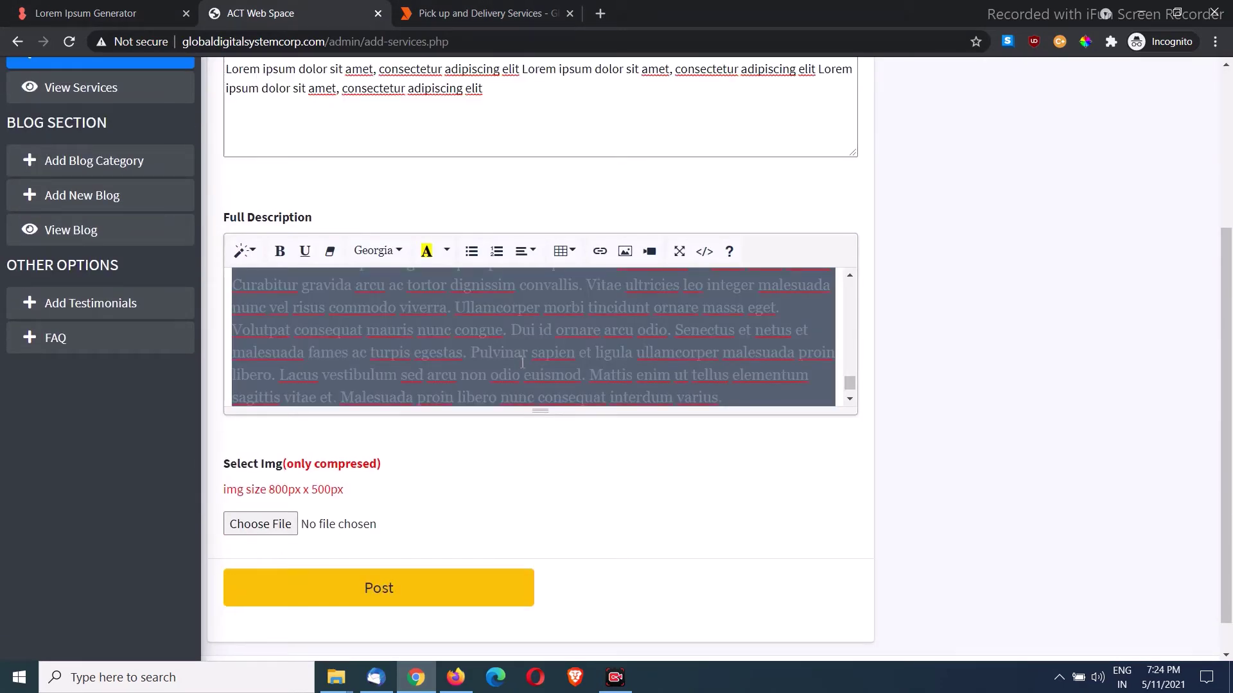
{"action": "key", "text": "Delete"}
Step: Paste the lorem text into Notepad via Run to strip its formatting
{"action": "key", "text": "super+r"}
{"action": "type", "text": "notep"}
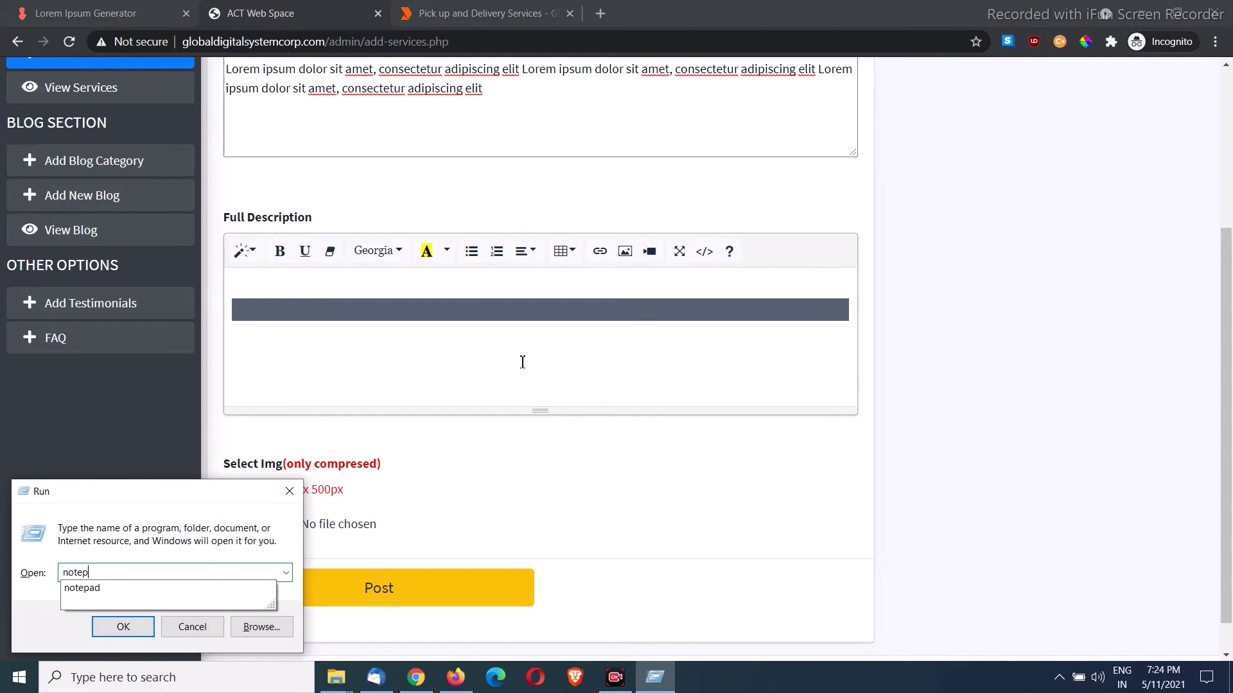
{"action": "type", "text": "ad"}
{"action": "key", "text": "Return"}
{"action": "key", "text": "ctrl+v"}
{"action": "key", "text": "ctrl+a"}
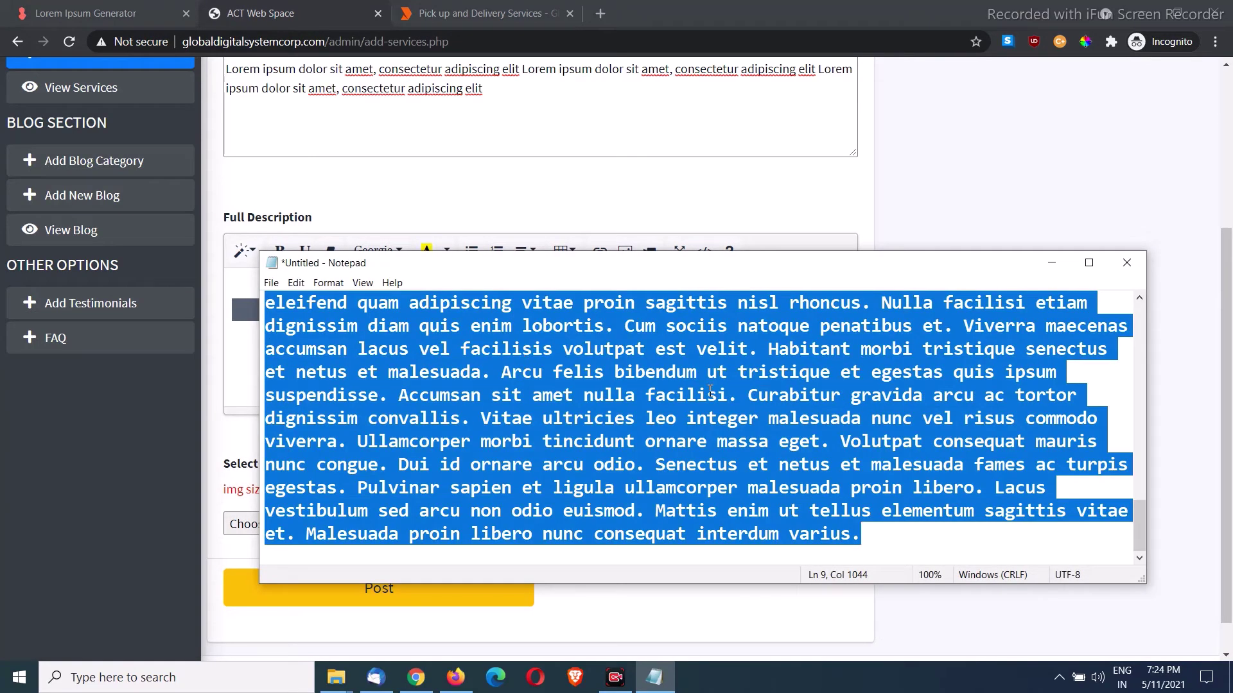
Step: Paste the plain lorem text into Full Description and bring up the service image file picker
{"action": "scroll", "coordinate": [710, 390], "scroll_direction": "up", "scroll_amount": 10}
{"action": "left_click", "coordinate": [711, 170]}
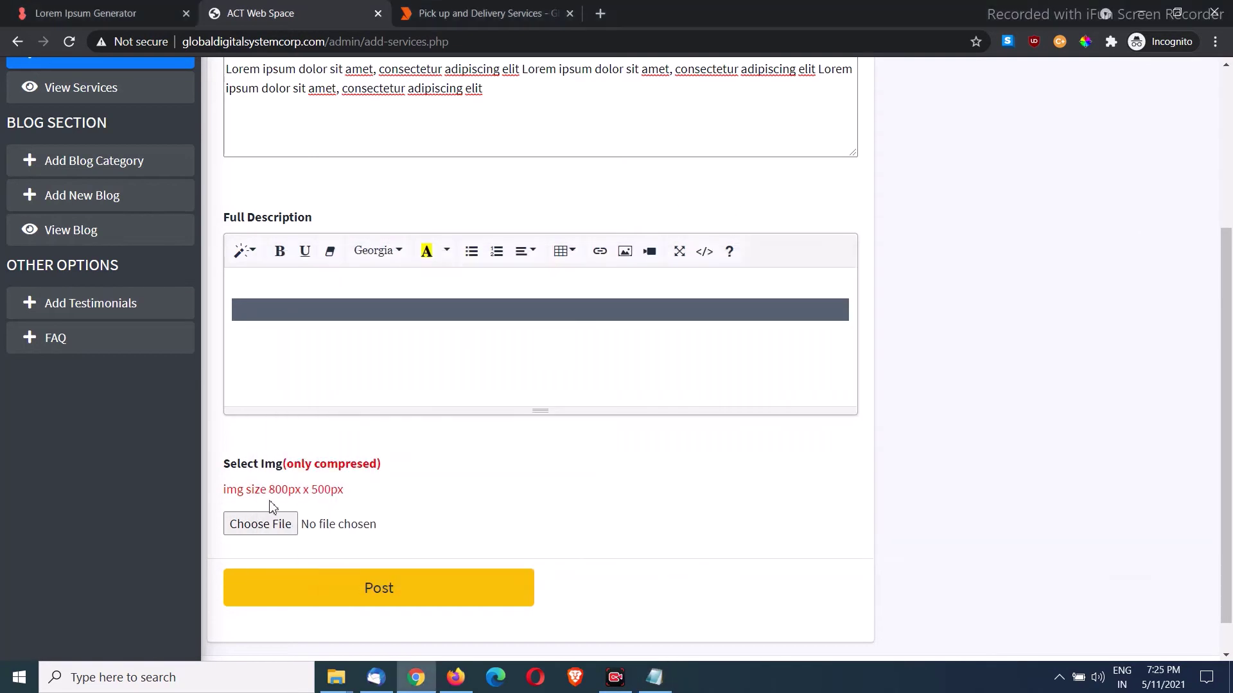
{"action": "left_click", "coordinate": [291, 356]}
{"action": "key", "text": "ctrl+v"}
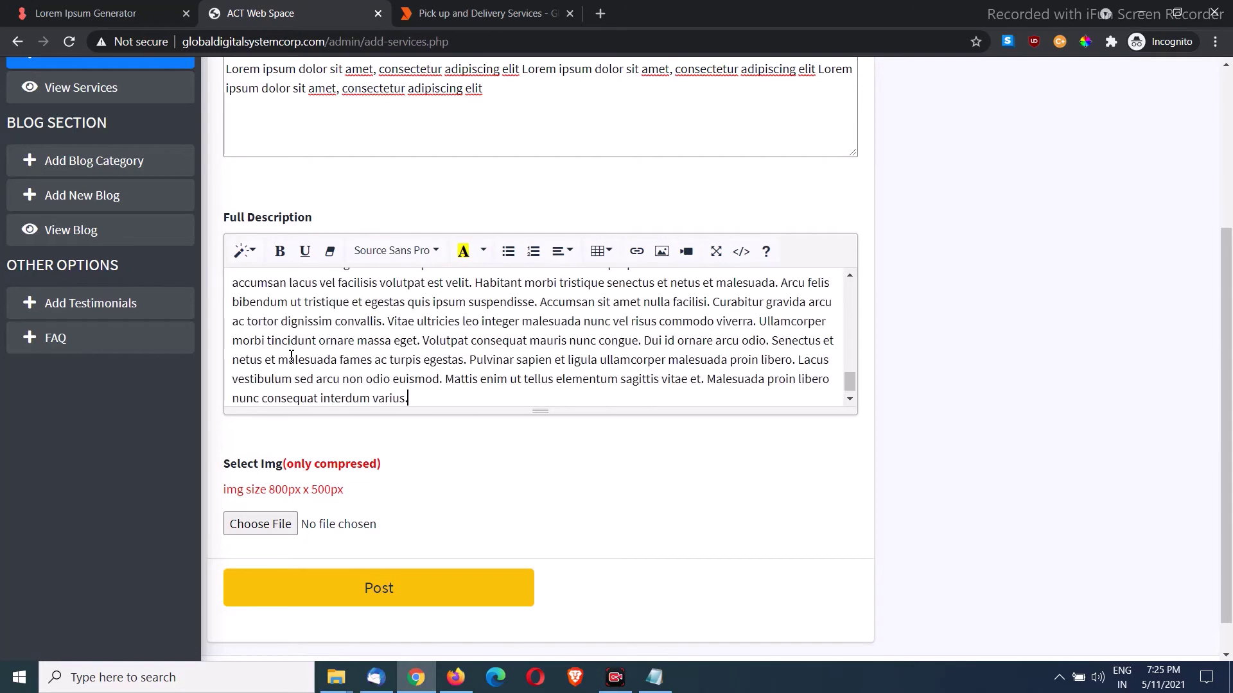
{"action": "scroll", "coordinate": [379, 354], "scroll_direction": "up", "scroll_amount": 15}
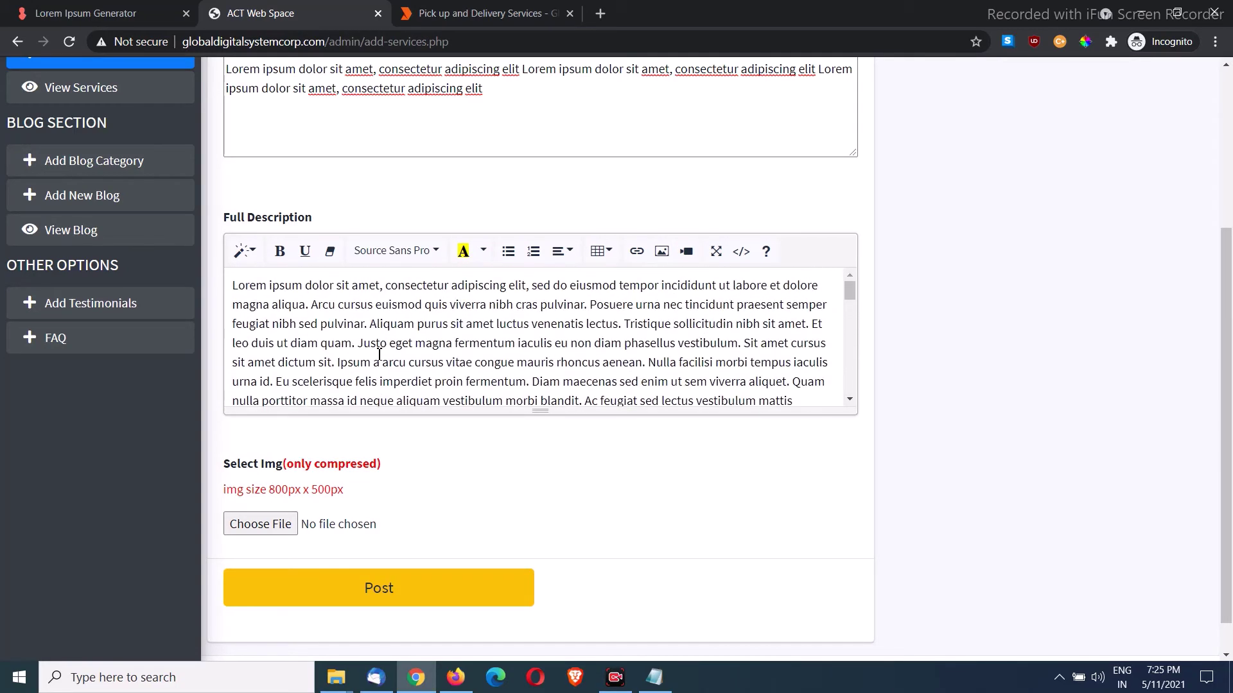
{"action": "left_click", "coordinate": [286, 535]}
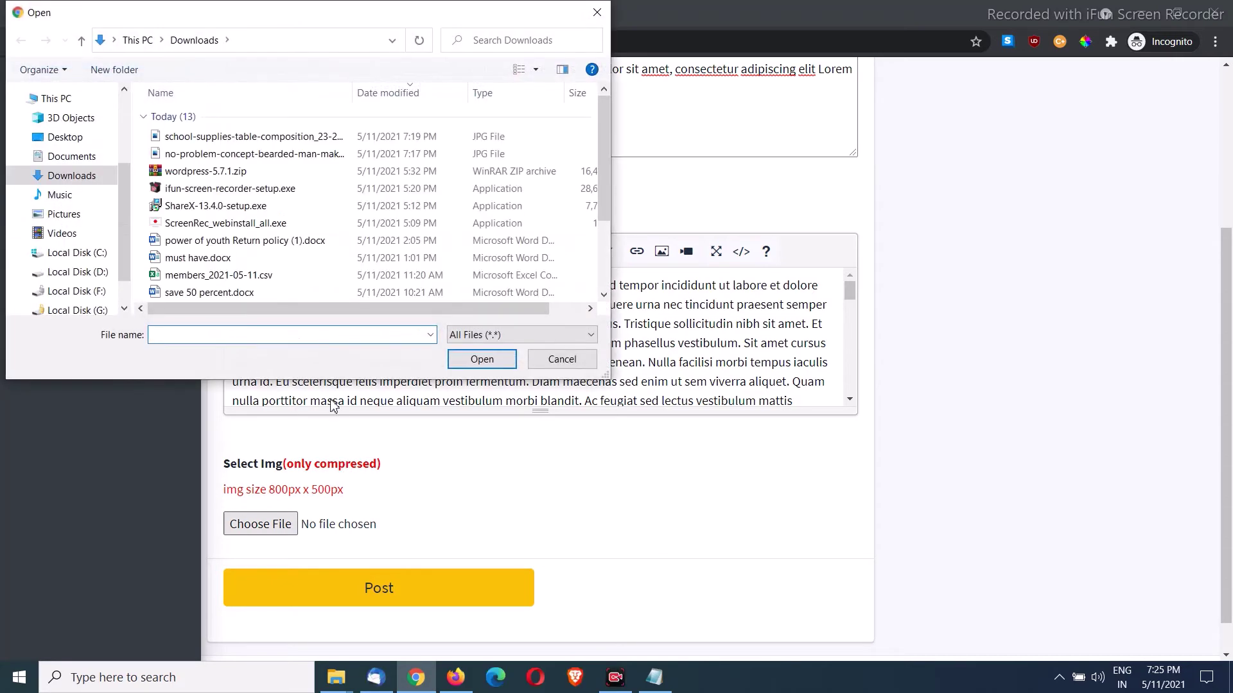
Step: Attach the no-problem bearded-man JPG from Downloads and post the demo service
{"action": "double_click", "coordinate": [268, 155]}
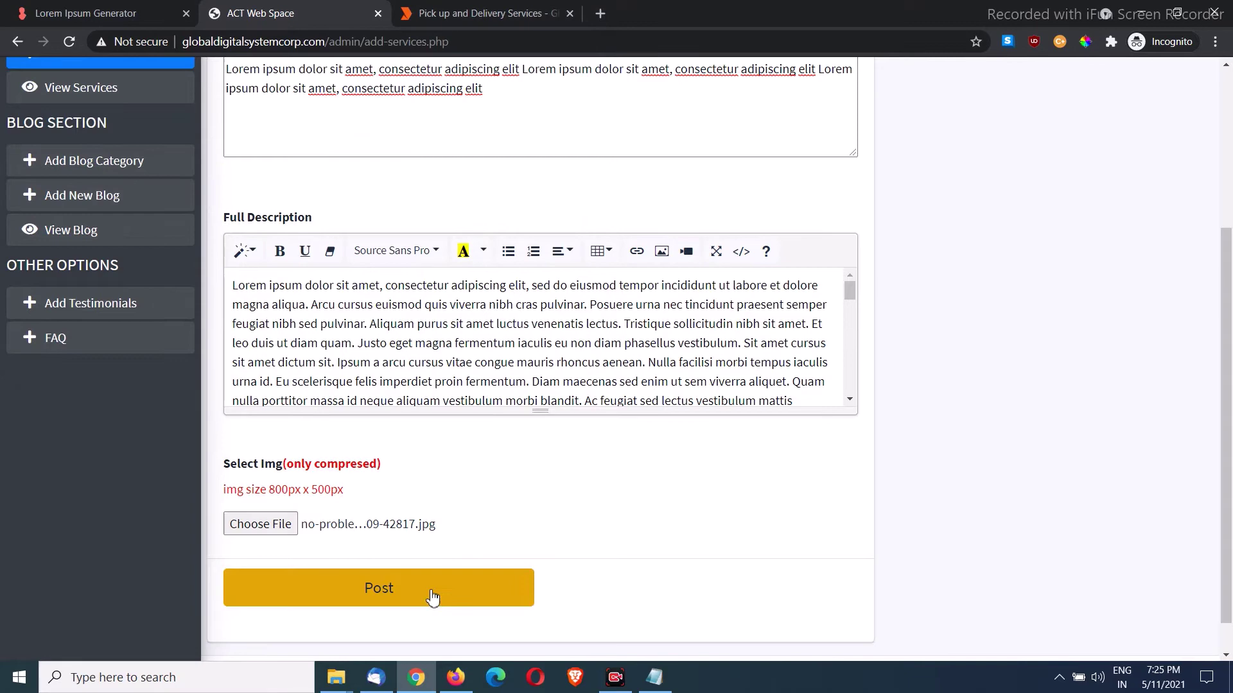
{"action": "left_click", "coordinate": [433, 589]}
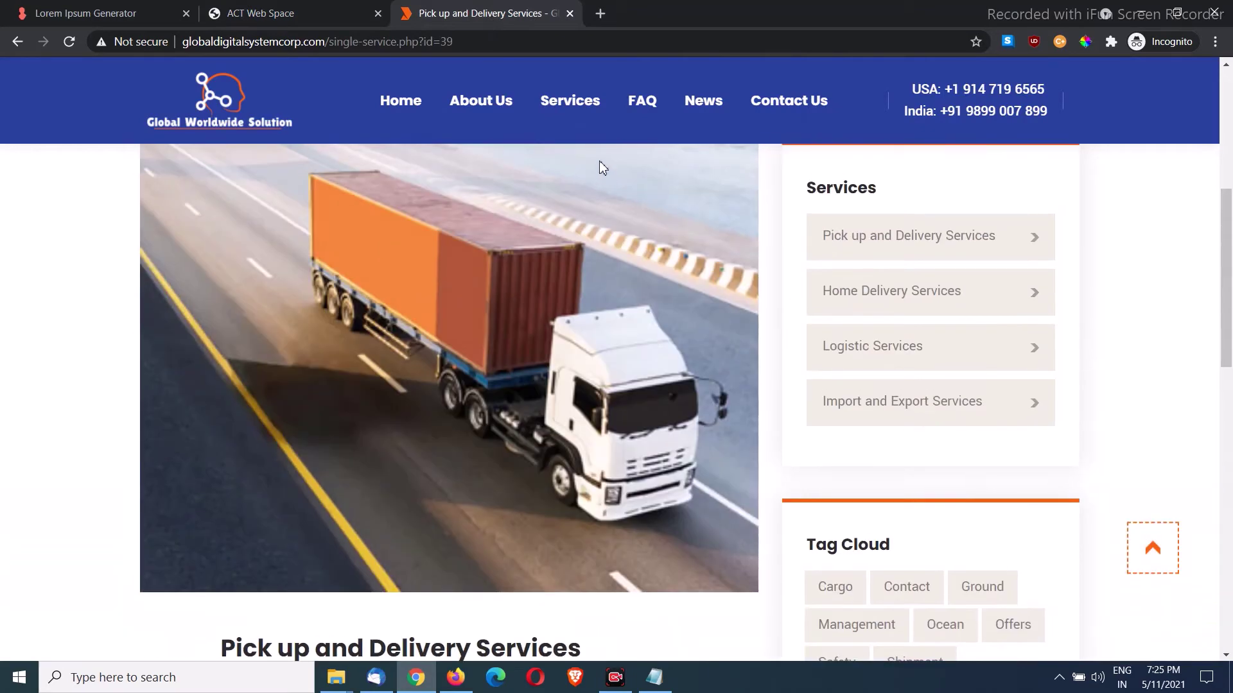
Step: Open the public Services page and reload it to show the 'This is a demo service' card
{"action": "left_click", "coordinate": [582, 105]}
{"action": "scroll", "coordinate": [626, 356], "scroll_direction": "down", "scroll_amount": 8}
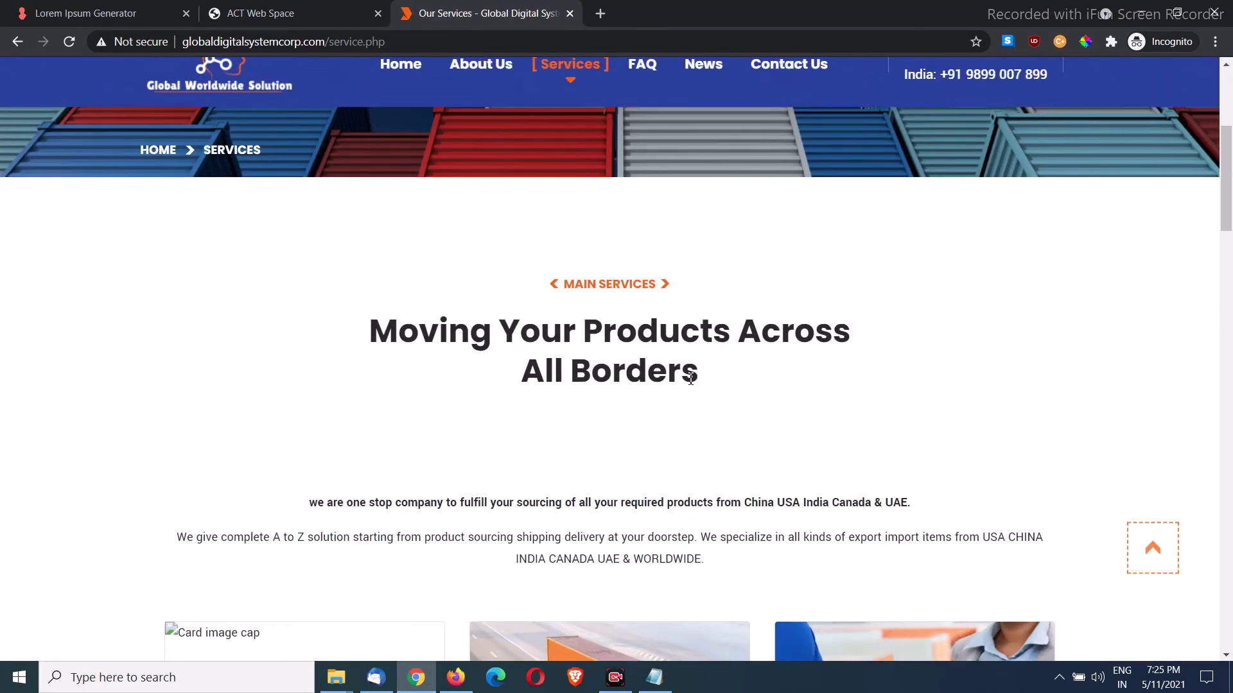
{"action": "scroll", "coordinate": [725, 390], "scroll_direction": "down", "scroll_amount": 3}
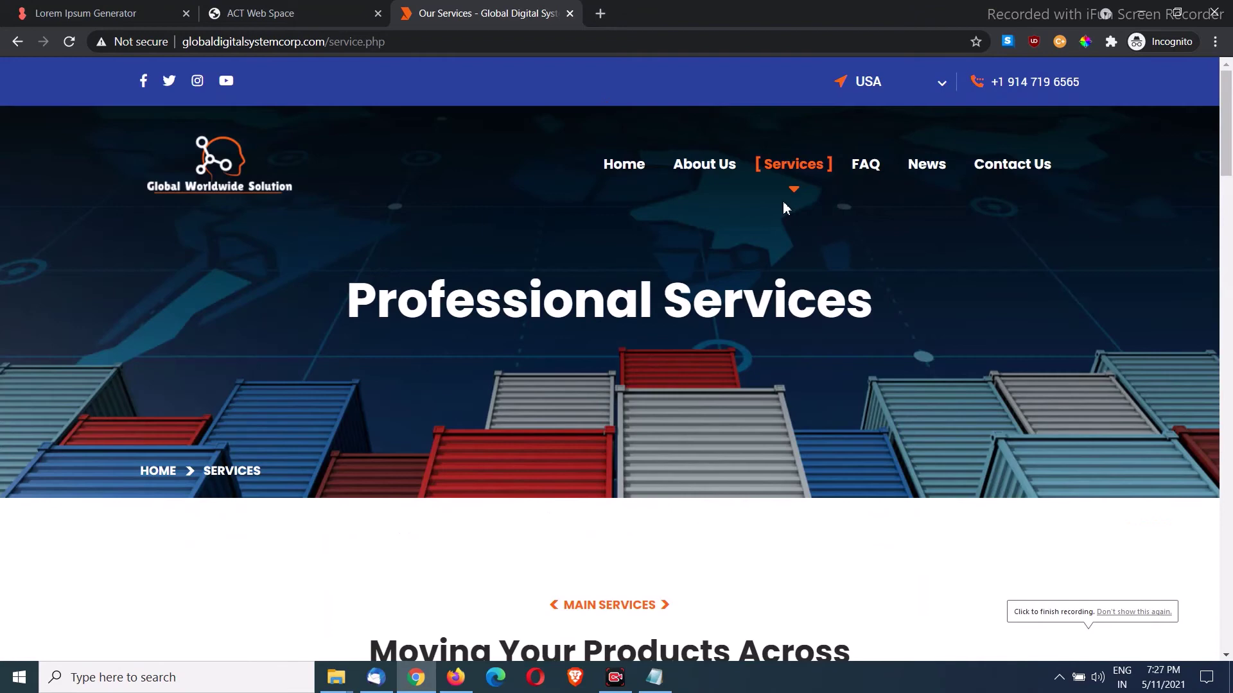
{"action": "left_click", "coordinate": [71, 43]}
{"action": "scroll", "coordinate": [699, 324], "scroll_direction": "down", "scroll_amount": 5}
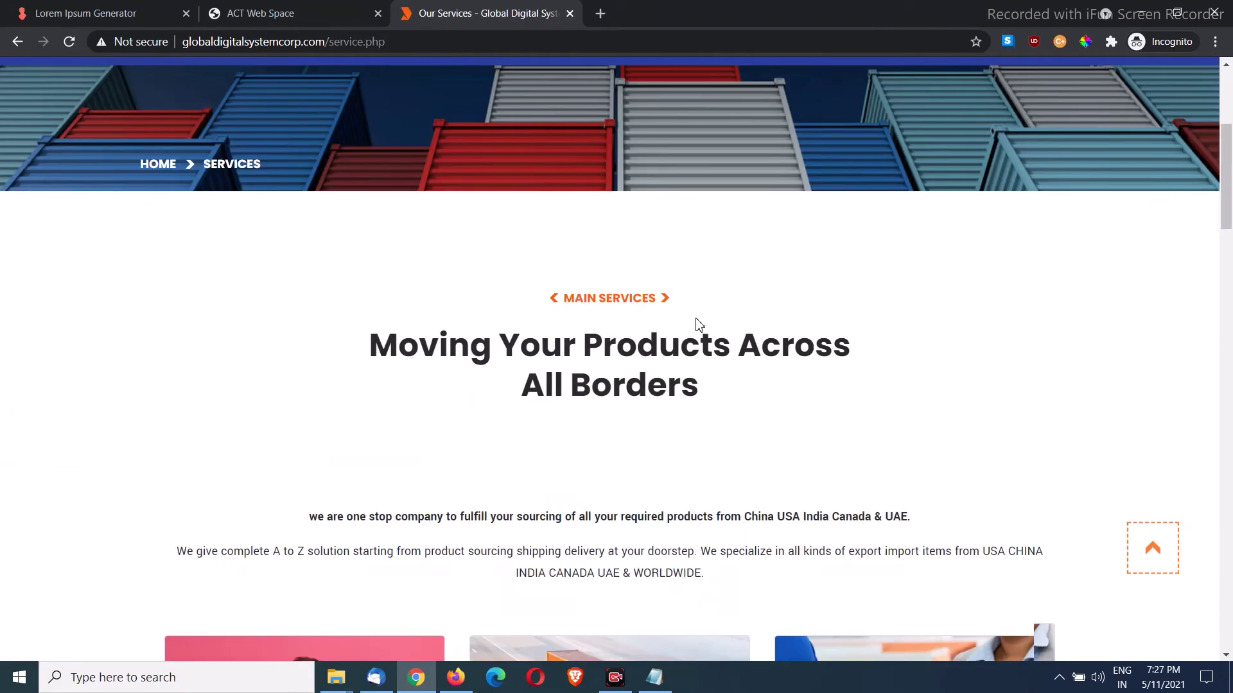
{"action": "scroll", "coordinate": [694, 321], "scroll_direction": "down", "scroll_amount": 5}
{"action": "scroll", "coordinate": [617, 347], "scroll_direction": "down", "scroll_amount": 2}
{"action": "scroll", "coordinate": [471, 386], "scroll_direction": "up", "scroll_amount": 2}
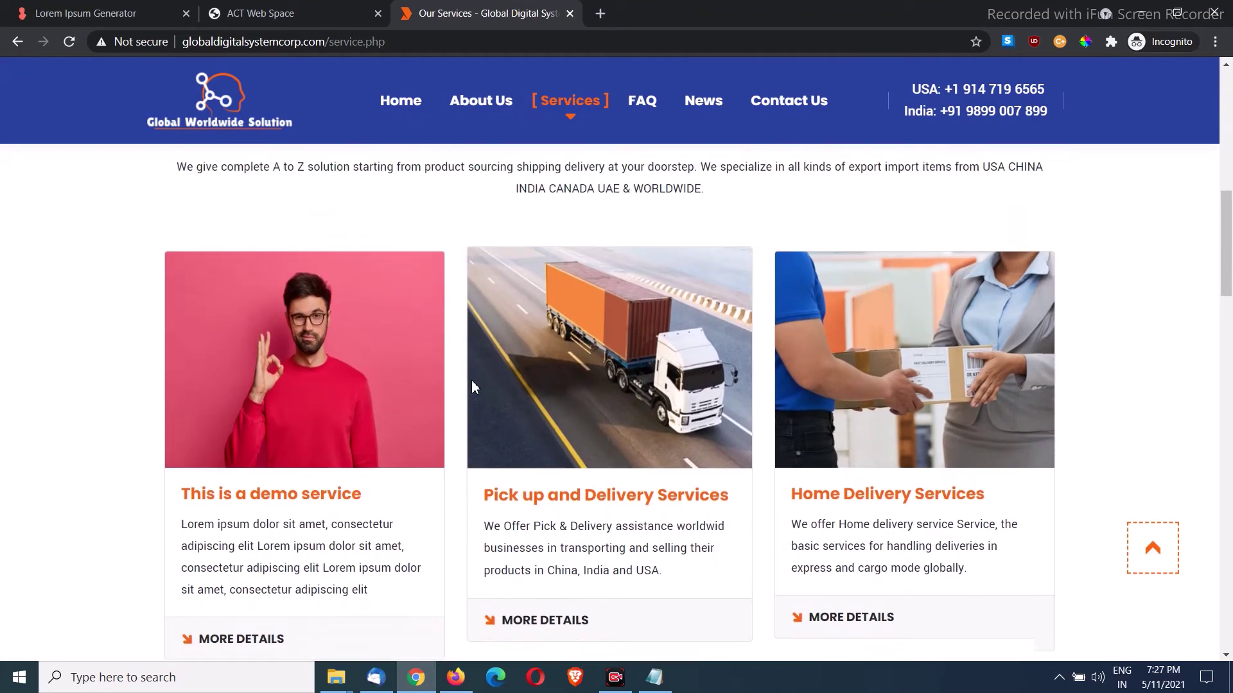
{"action": "scroll", "coordinate": [472, 387], "scroll_direction": "up", "scroll_amount": 1}
{"action": "scroll", "coordinate": [352, 397], "scroll_direction": "down", "scroll_amount": 1}
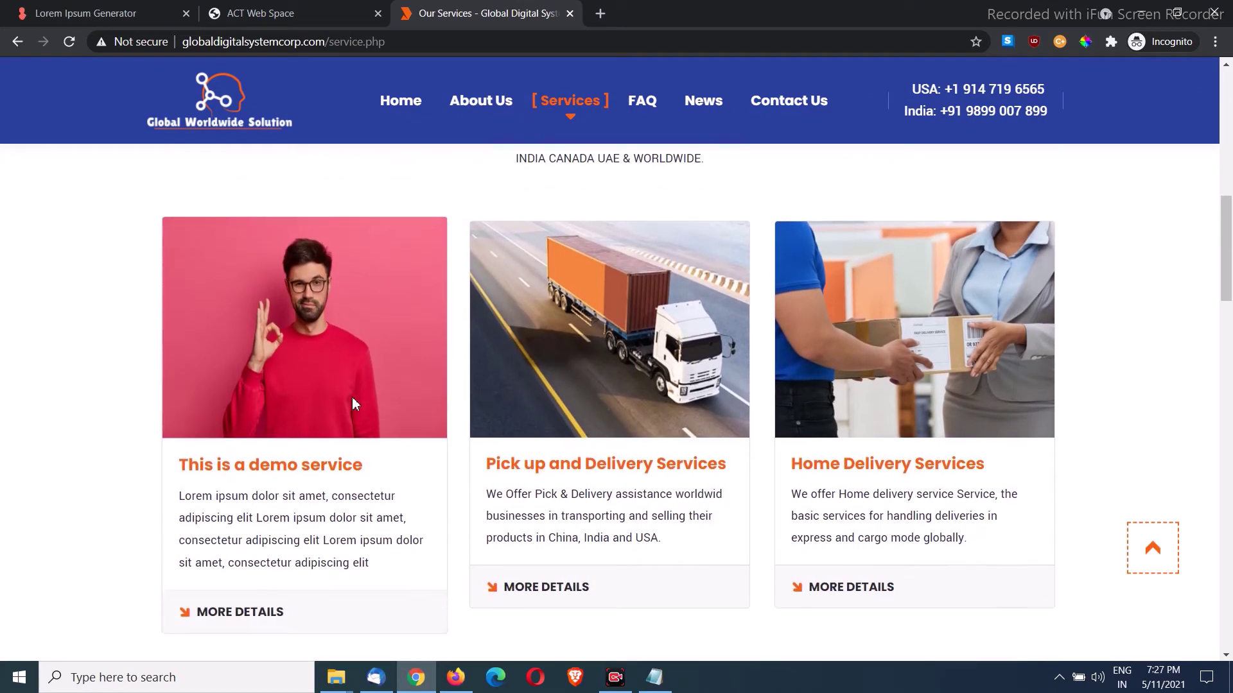
{"action": "scroll", "coordinate": [343, 334], "scroll_direction": "down", "scroll_amount": 2}
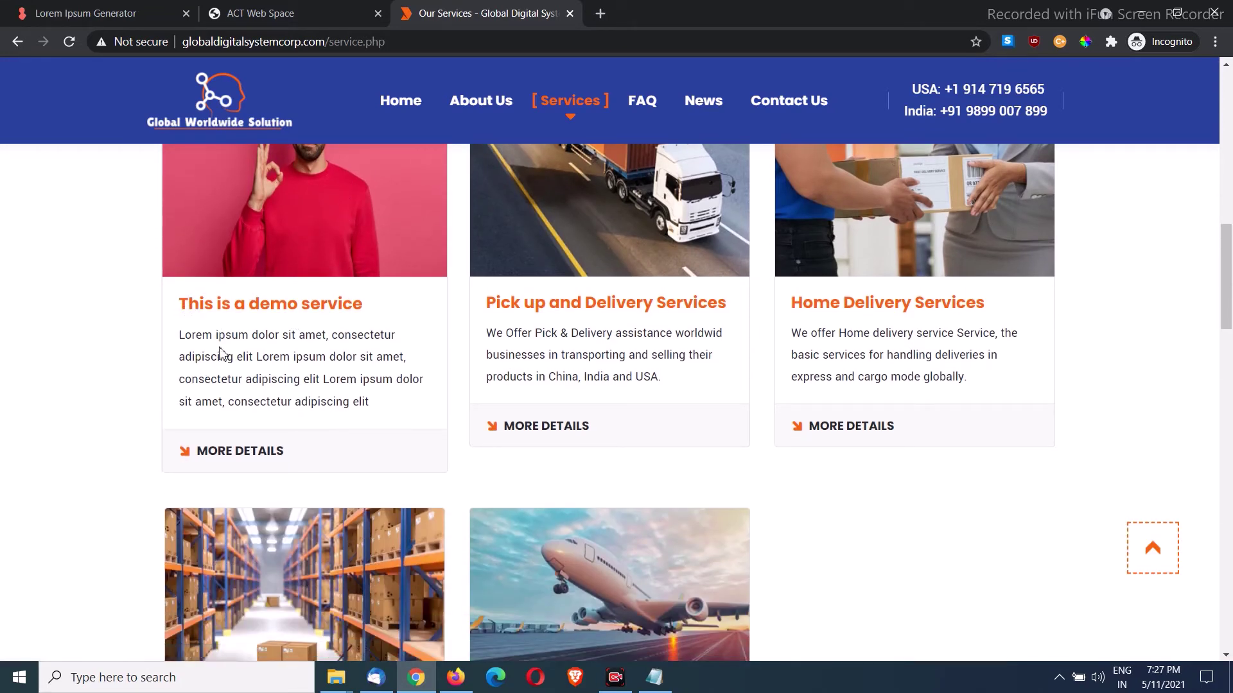
Step: Open the demo service's MORE DETAILS page and review its heading, image and description
{"action": "left_click", "coordinate": [266, 452]}
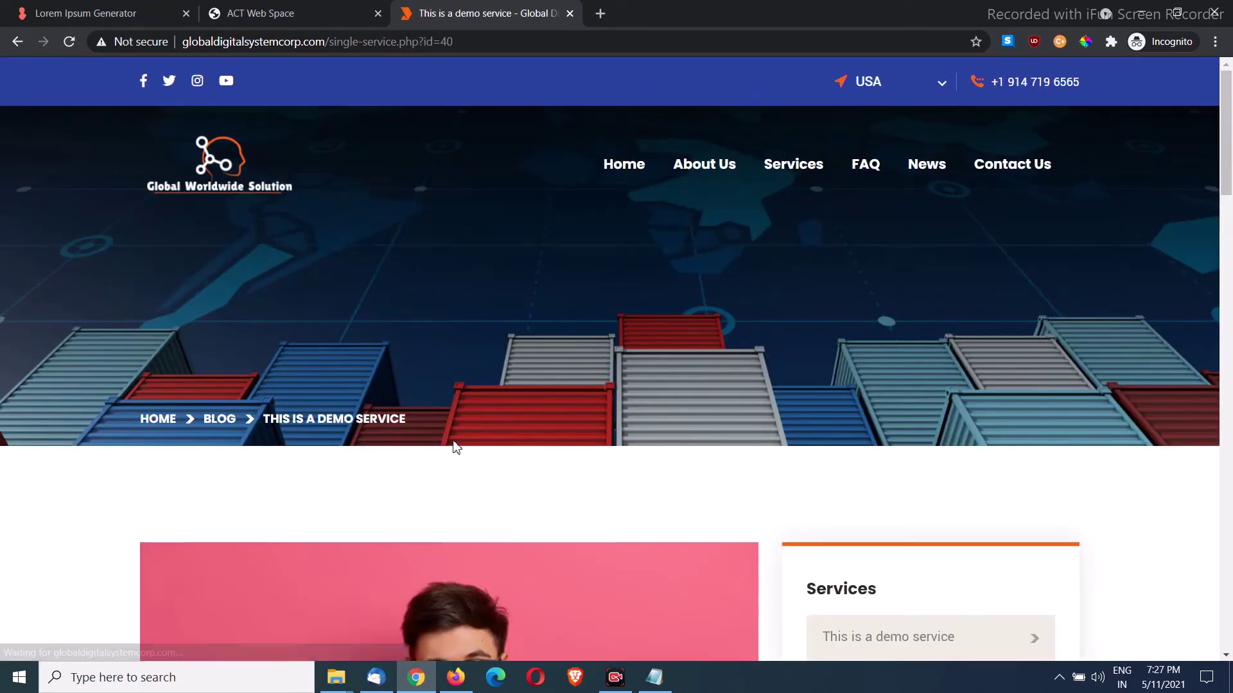
{"action": "scroll", "coordinate": [462, 443], "scroll_direction": "down", "scroll_amount": 5}
{"action": "scroll", "coordinate": [396, 377], "scroll_direction": "up", "scroll_amount": 3}
{"action": "scroll", "coordinate": [403, 371], "scroll_direction": "down", "scroll_amount": 5}
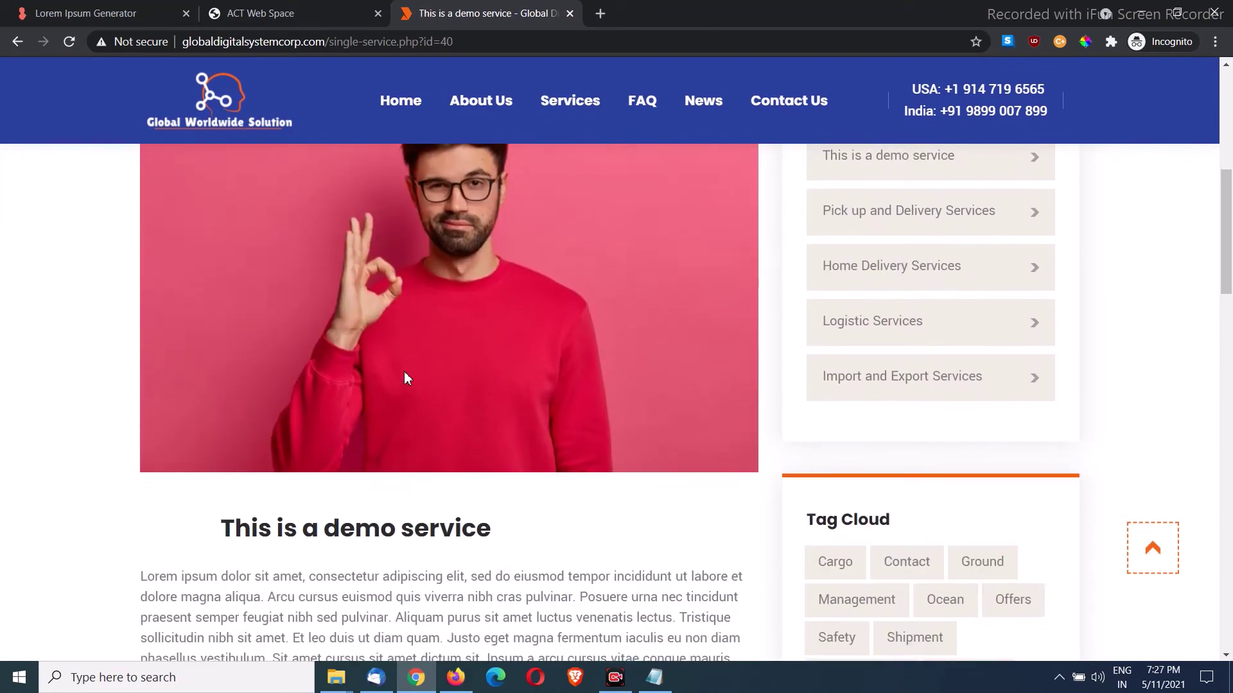
{"action": "left_click_drag", "start_coordinate": [222, 366], "coordinate": [475, 369]}
{"action": "scroll", "coordinate": [441, 393], "scroll_direction": "down", "scroll_amount": 10}
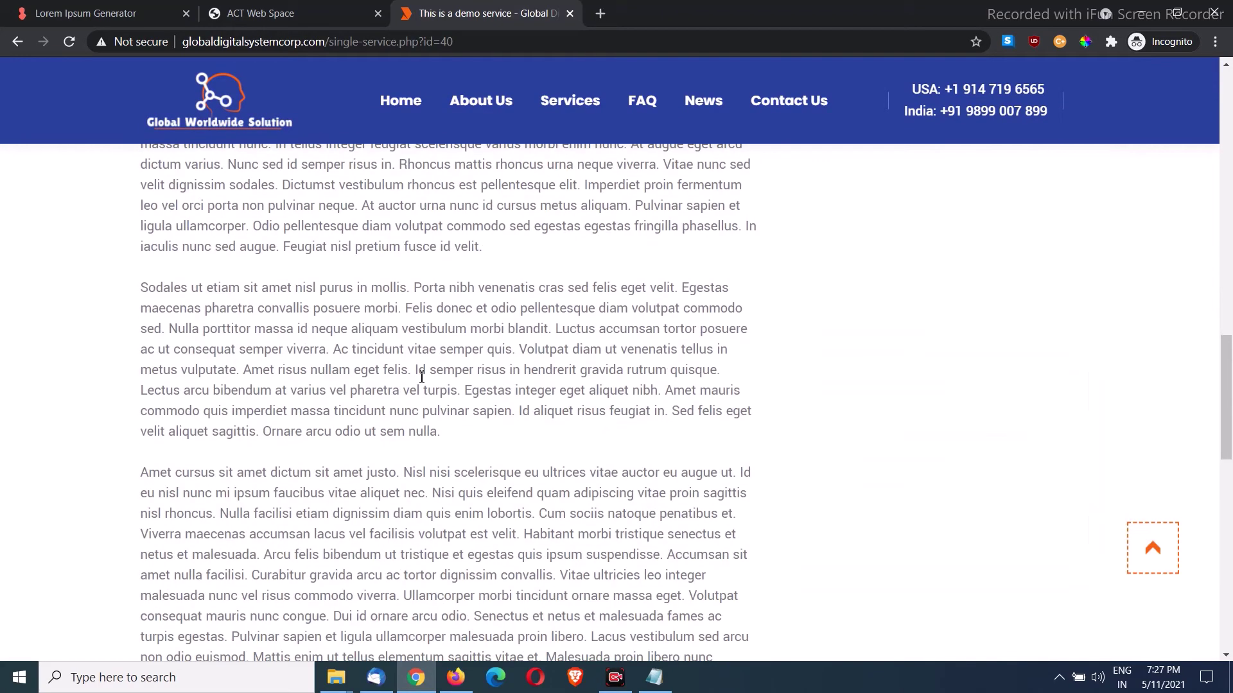
{"action": "scroll", "coordinate": [465, 402], "scroll_direction": "down", "scroll_amount": 3}
{"action": "scroll", "coordinate": [503, 407], "scroll_direction": "up", "scroll_amount": 15}
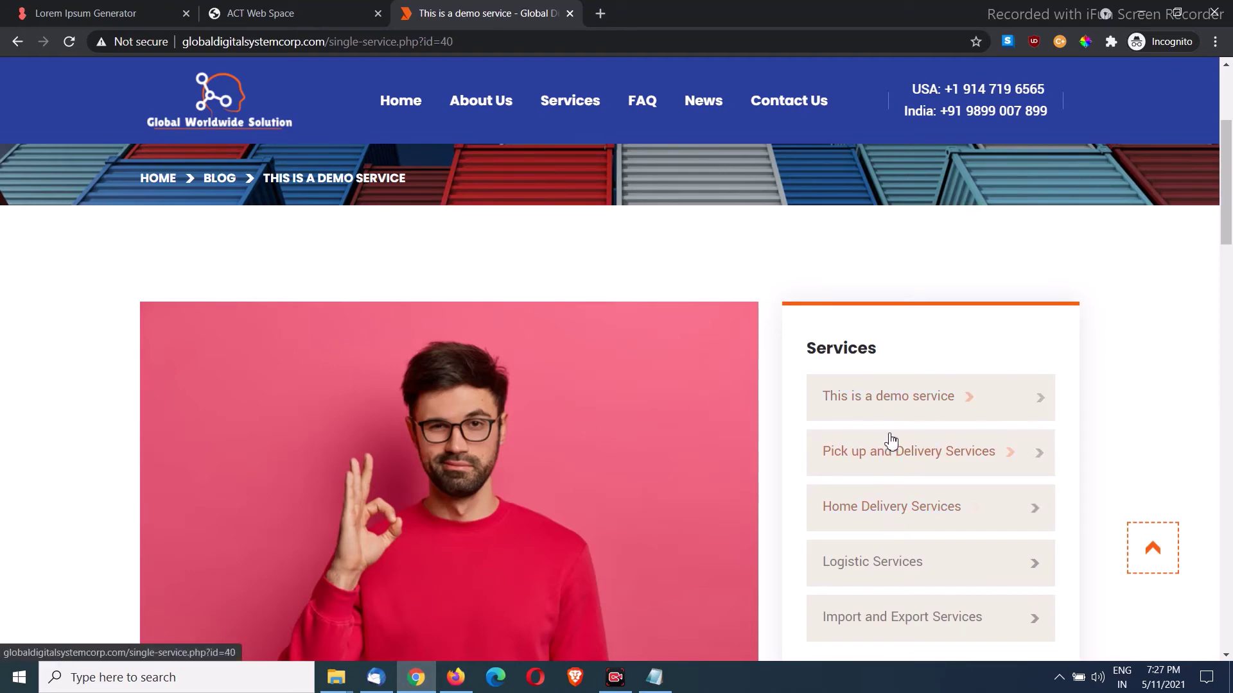
Step: Revisit the demo service page, go to the site's home page, then return to the admin panel
{"action": "scroll", "coordinate": [889, 465], "scroll_direction": "down", "scroll_amount": 4}
{"action": "scroll", "coordinate": [834, 403], "scroll_direction": "up", "scroll_amount": 4}
{"action": "left_click", "coordinate": [812, 403]}
{"action": "scroll", "coordinate": [870, 496], "scroll_direction": "down", "scroll_amount": 2}
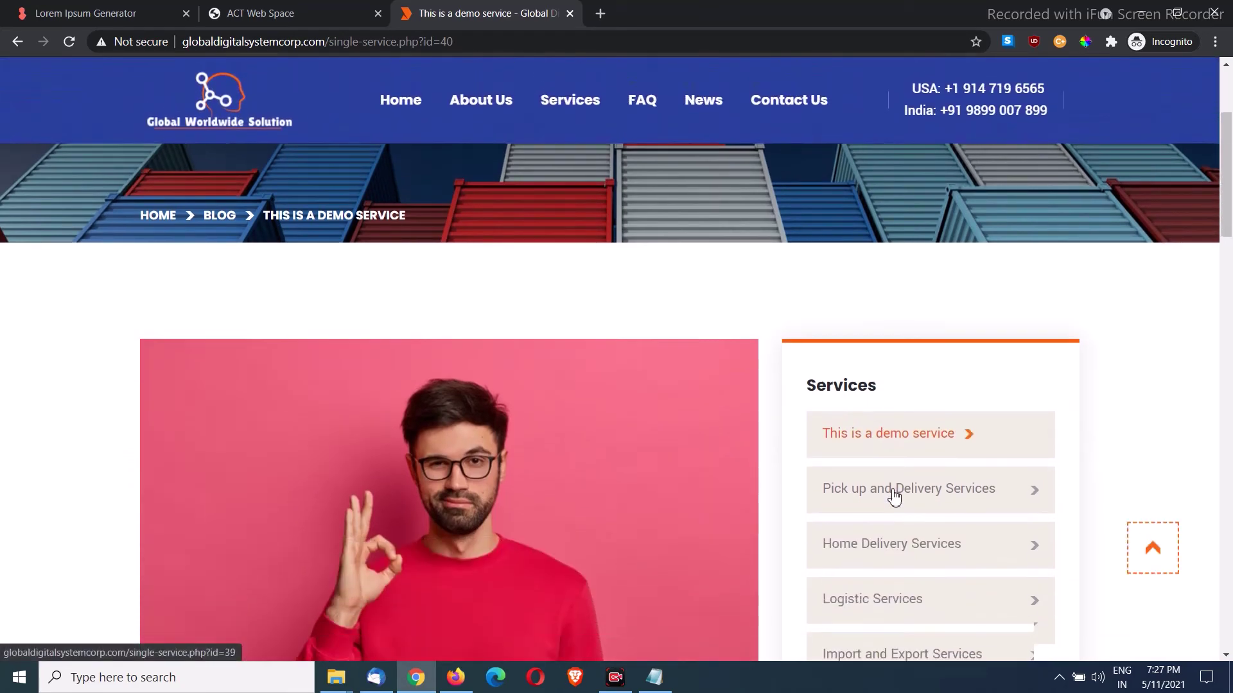
{"action": "scroll", "coordinate": [894, 496], "scroll_direction": "down", "scroll_amount": 3}
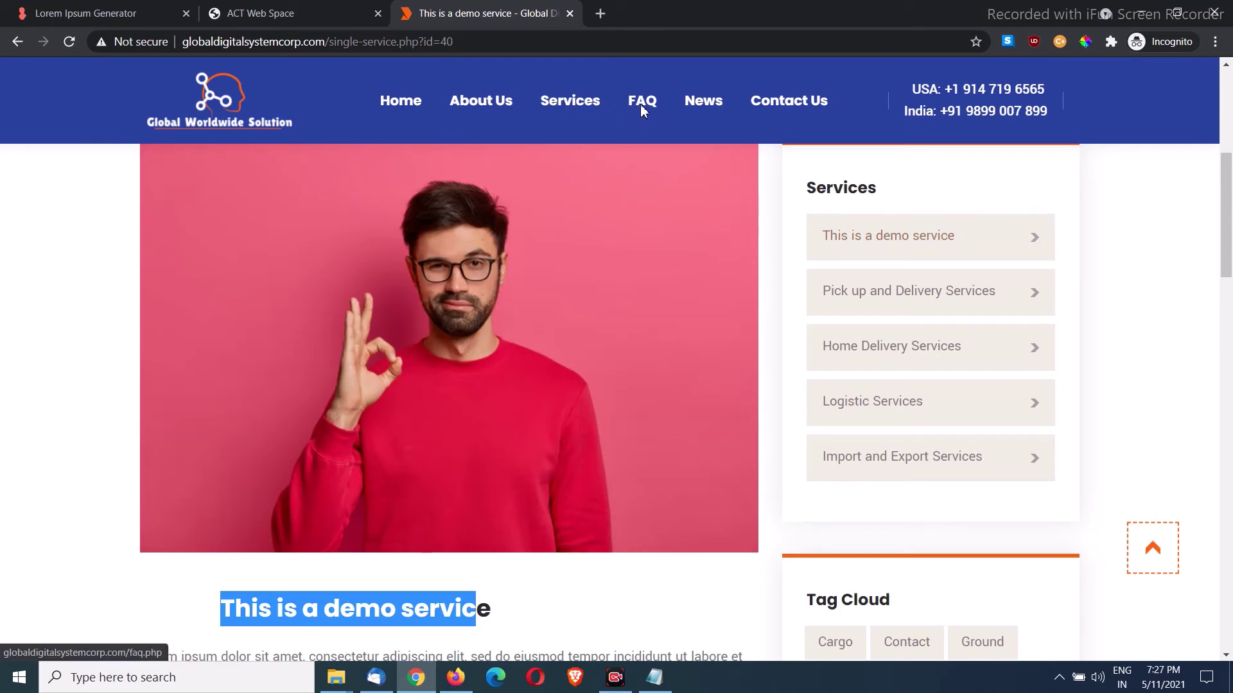
{"action": "left_click", "coordinate": [395, 101]}
{"action": "left_click", "coordinate": [281, 14]}
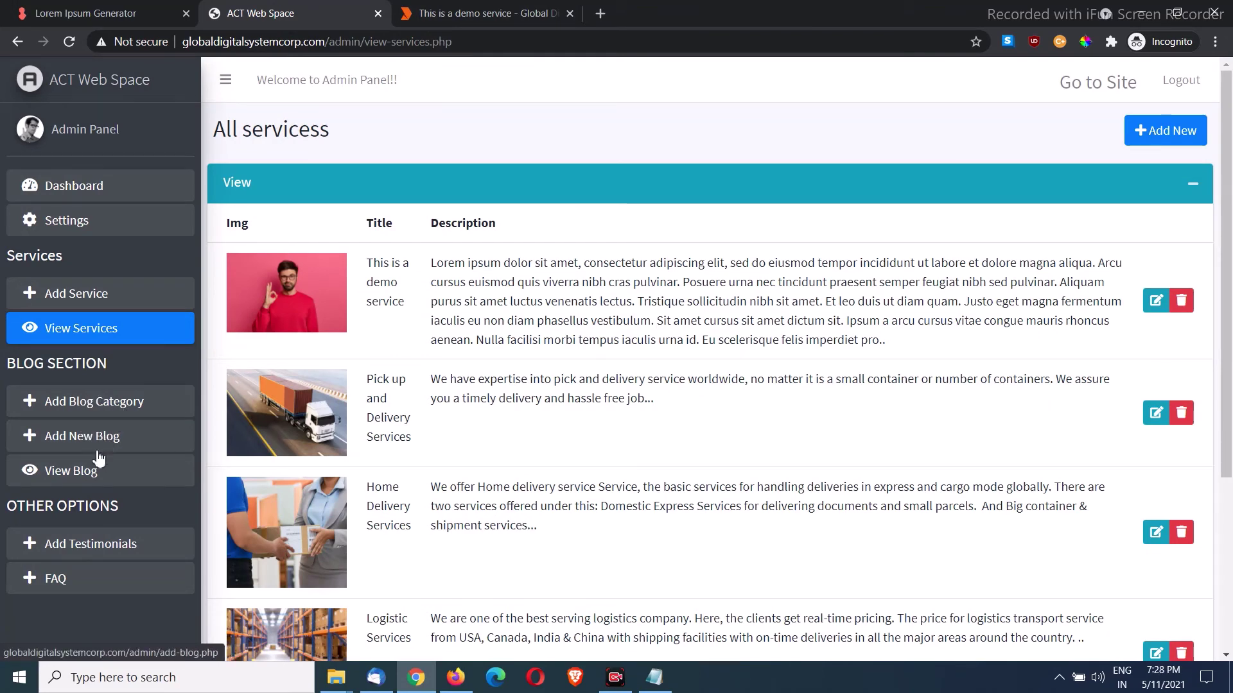
Step: Re-publish the 'What is the Future of Transportation' blog post and acknowledge Updated Successfully
{"action": "left_click", "coordinate": [88, 478]}
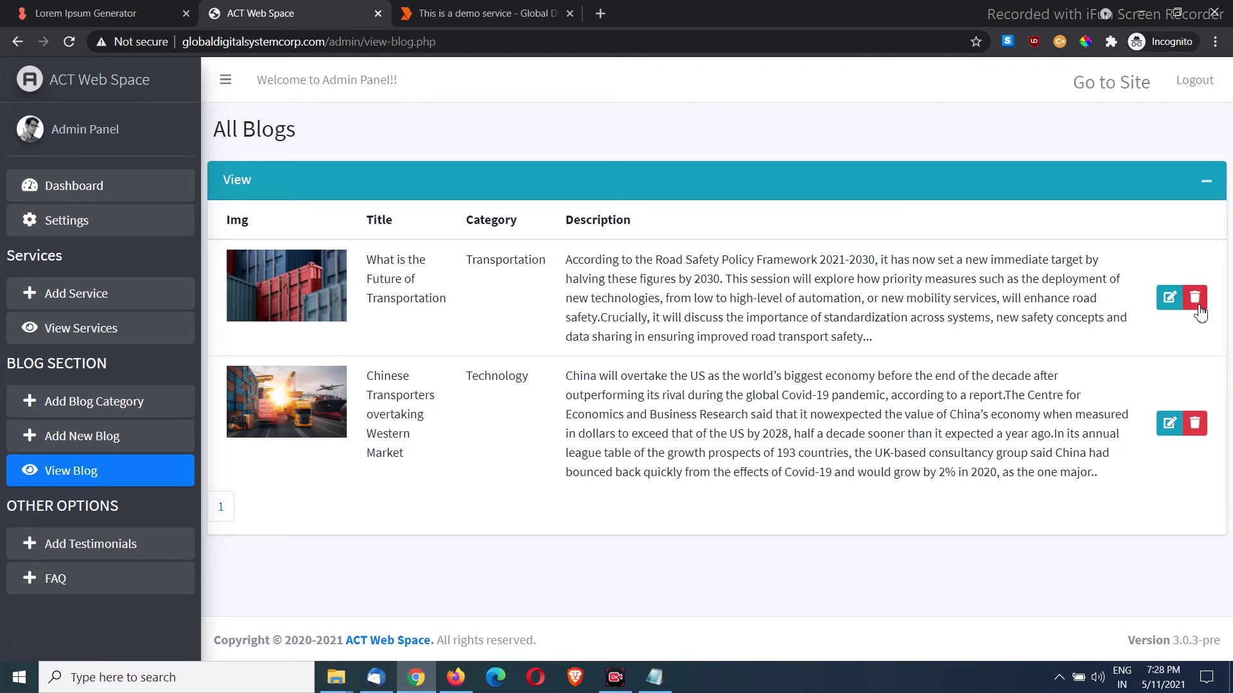
{"action": "left_click", "coordinate": [1168, 305]}
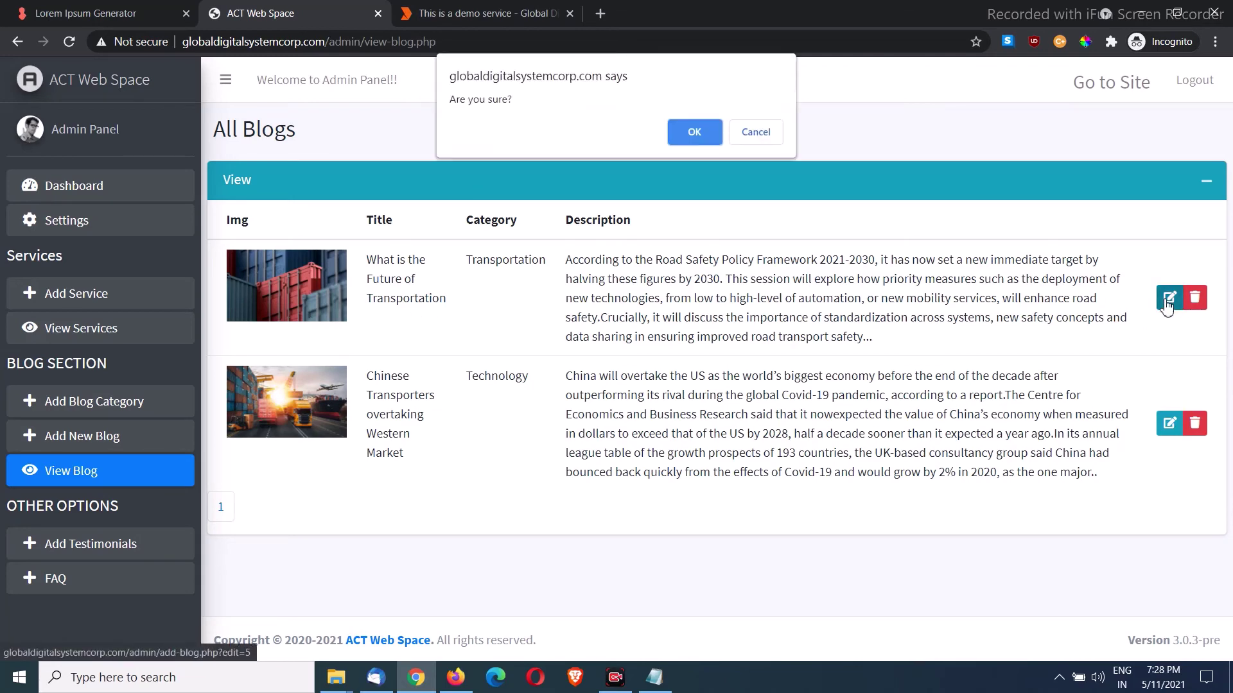
{"action": "left_click", "coordinate": [700, 125]}
{"action": "scroll", "coordinate": [414, 319], "scroll_direction": "down", "scroll_amount": 3}
{"action": "scroll", "coordinate": [414, 320], "scroll_direction": "down", "scroll_amount": 1}
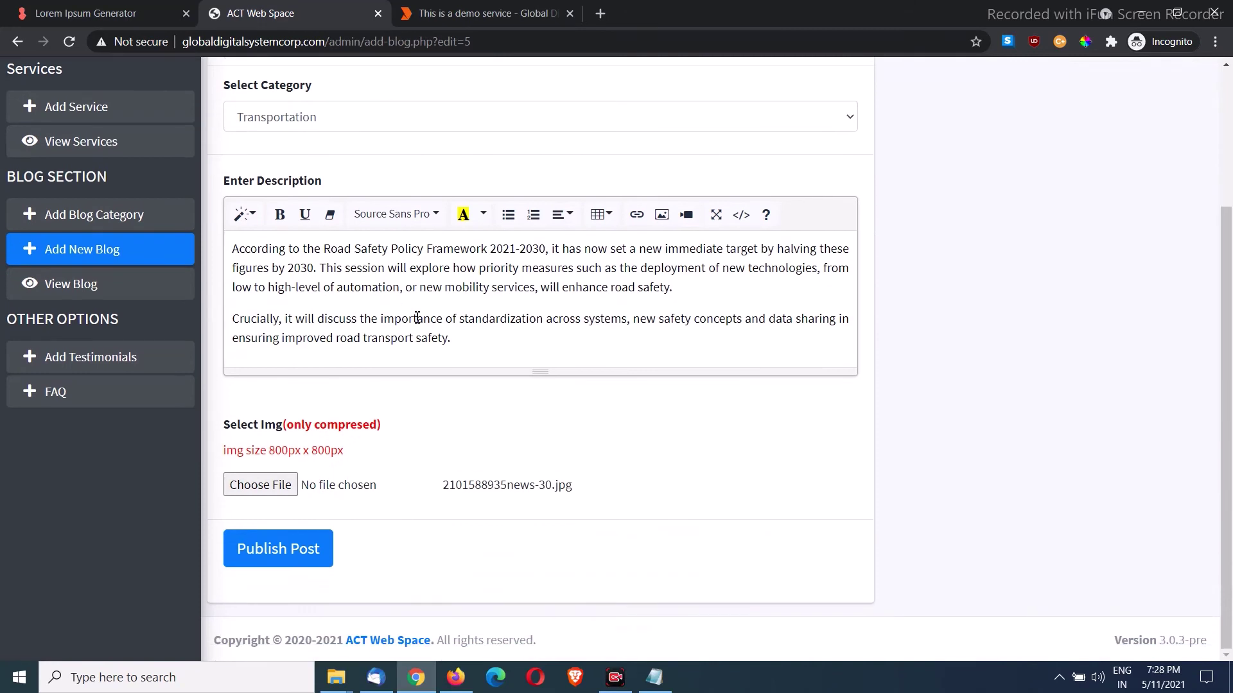
{"action": "left_click", "coordinate": [298, 545]}
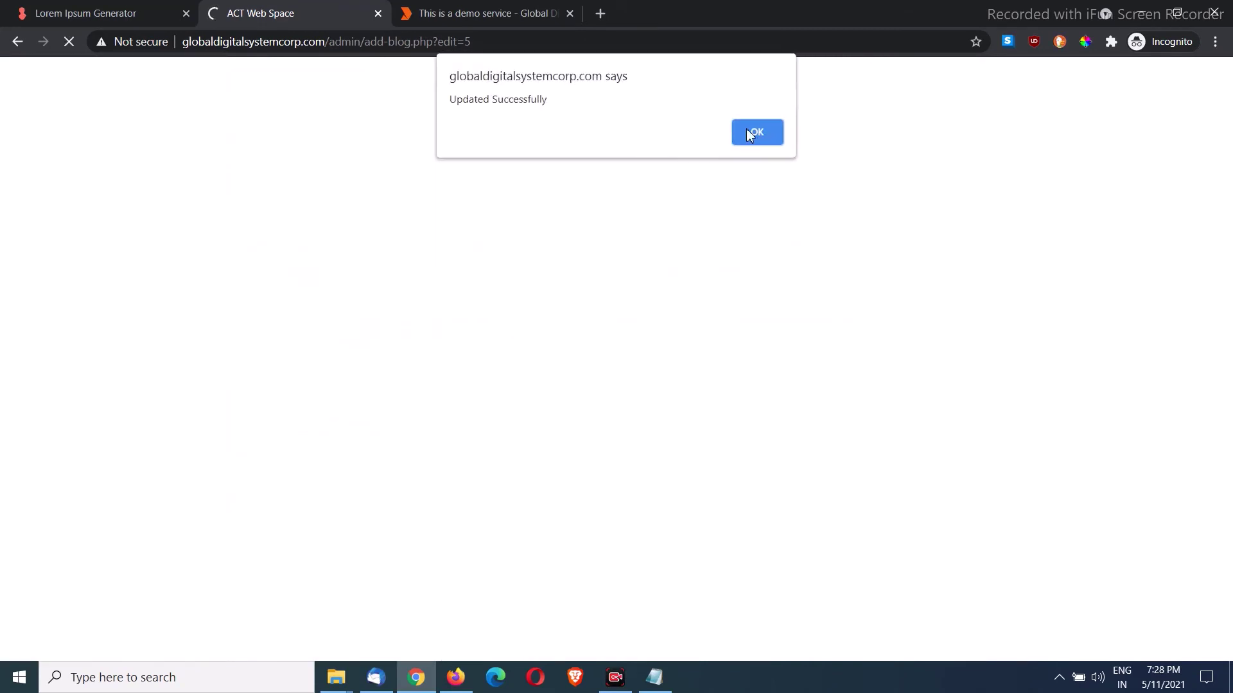
{"action": "left_click", "coordinate": [767, 132]}
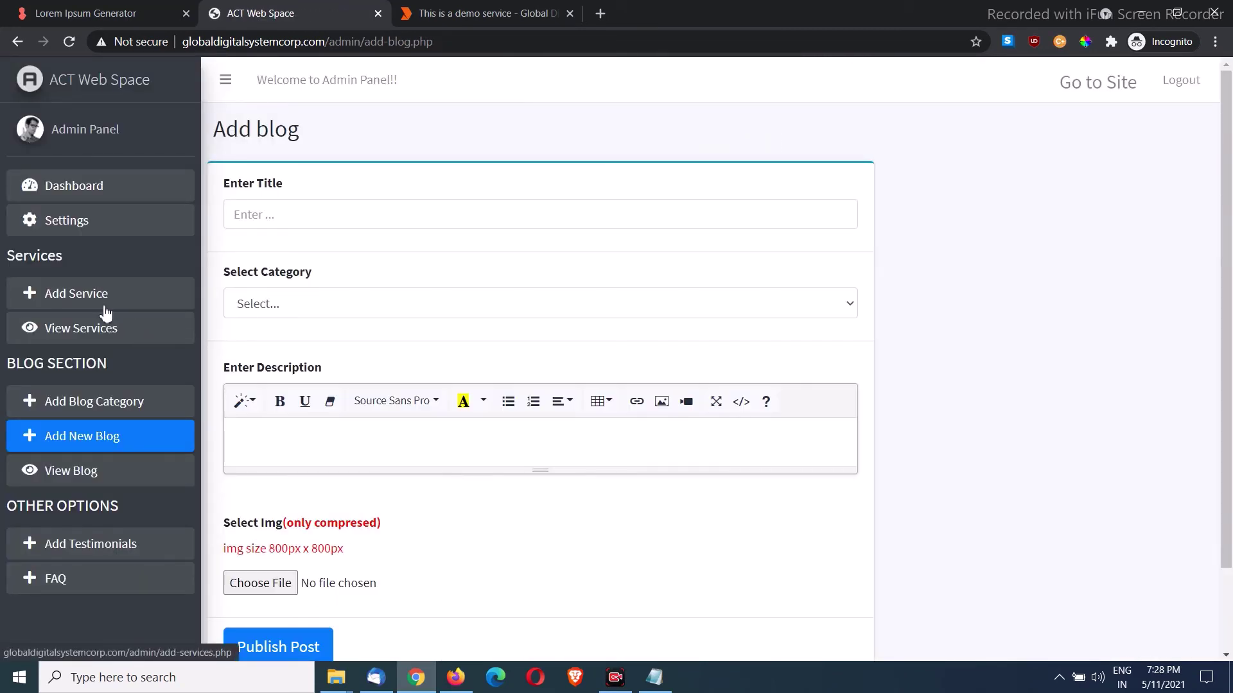
Step: Retitle the demo service 'This is a demo service new', post it, and view its public page
{"action": "left_click", "coordinate": [101, 330]}
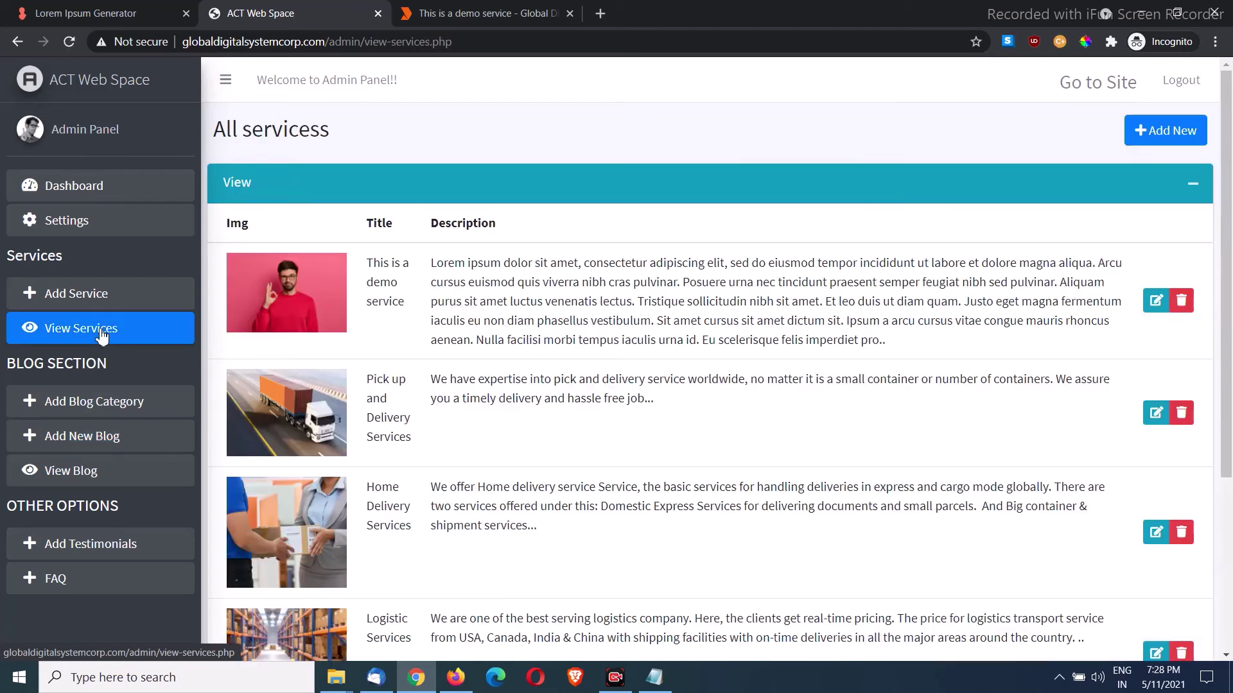
{"action": "scroll", "coordinate": [283, 417], "scroll_direction": "down", "scroll_amount": 4}
{"action": "scroll", "coordinate": [315, 429], "scroll_direction": "up", "scroll_amount": 4}
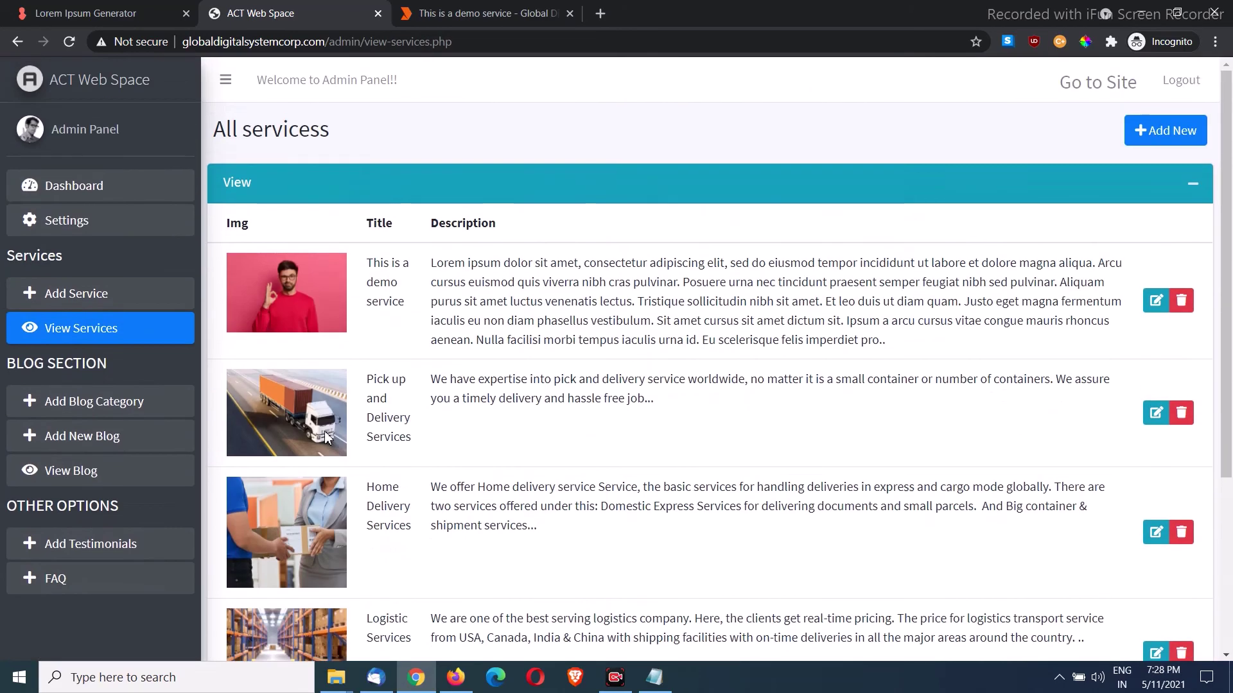
{"action": "left_click", "coordinate": [1153, 302]}
{"action": "left_click", "coordinate": [695, 133]}
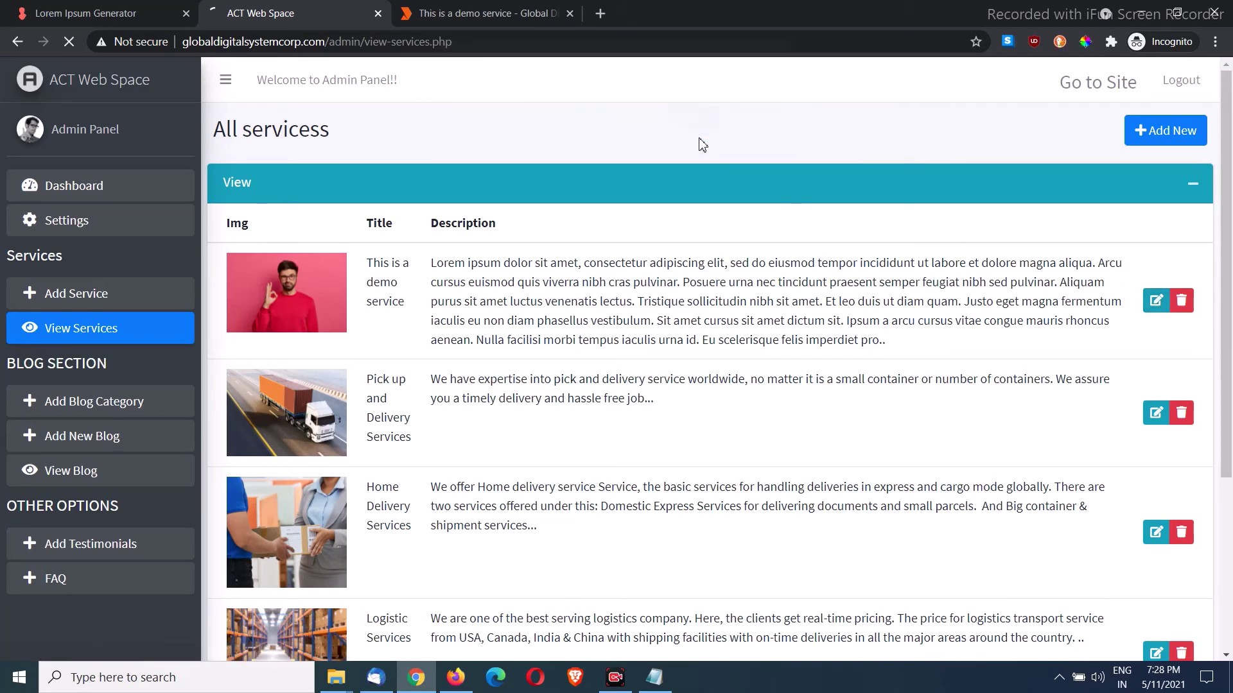
{"action": "left_click", "coordinate": [367, 221]}
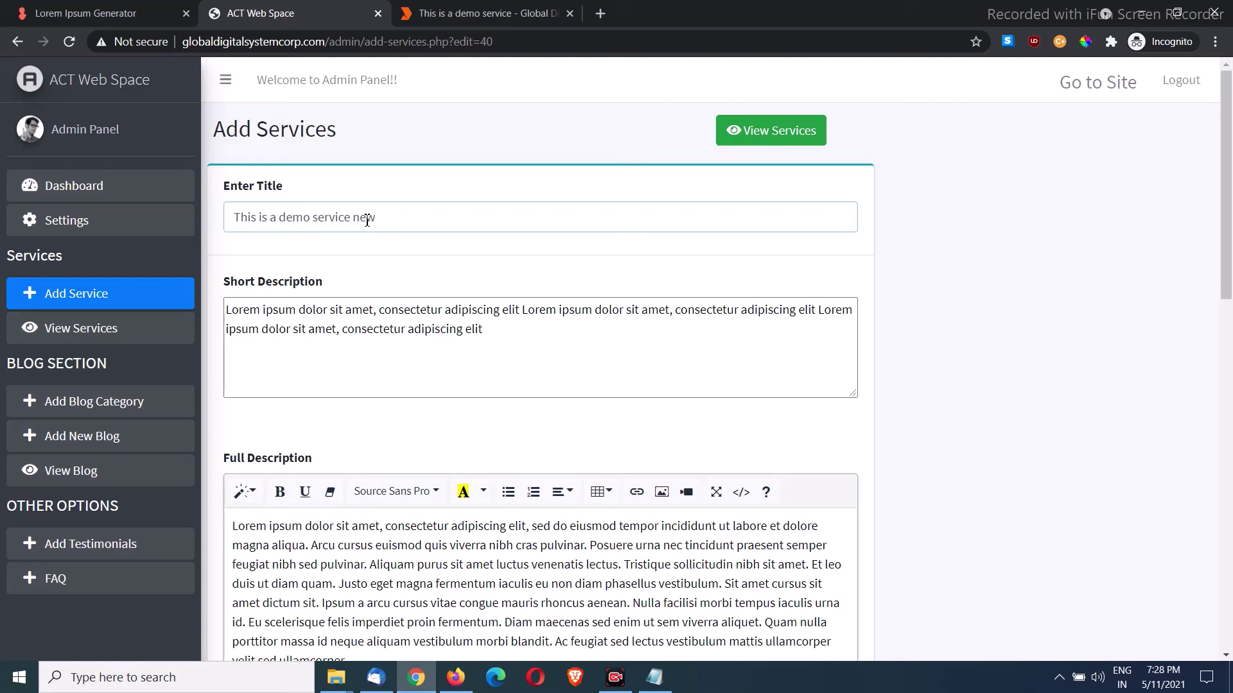
{"action": "scroll", "coordinate": [513, 330], "scroll_direction": "down", "scroll_amount": 15}
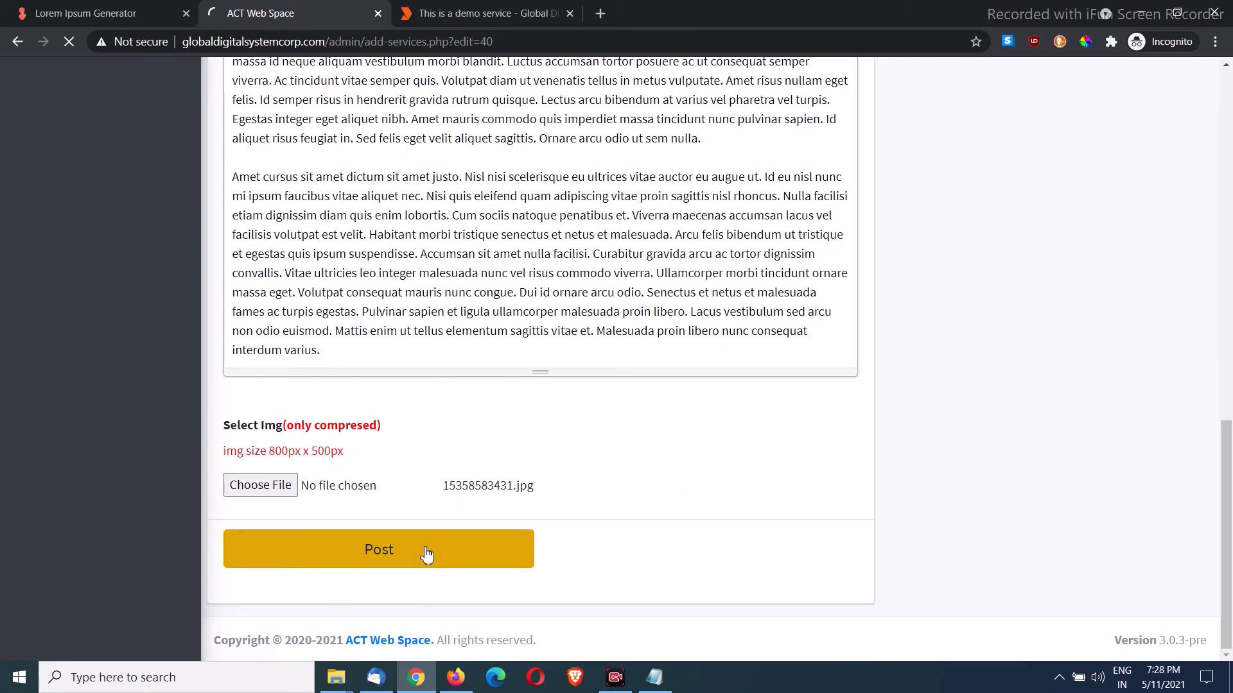
{"action": "left_click", "coordinate": [756, 136]}
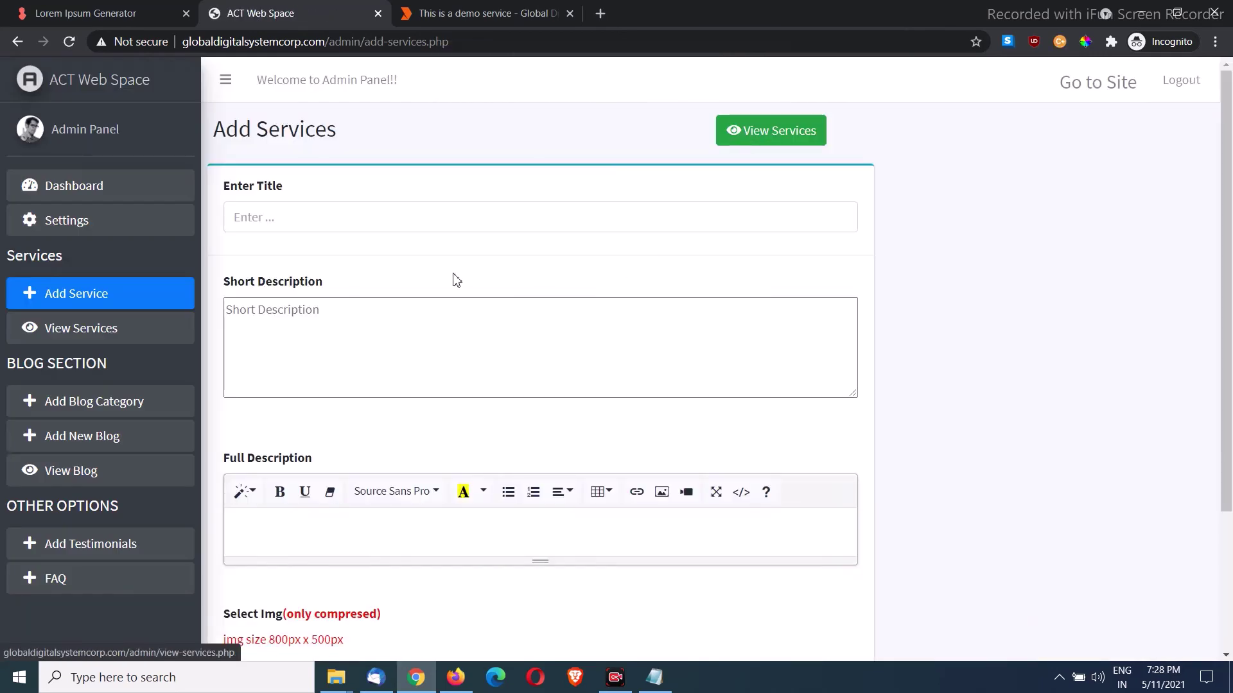
{"action": "left_click", "coordinate": [467, 20]}
Step: Confirm the public Services page lists 'This is a demo service new', then return to the admin tab
{"action": "scroll", "coordinate": [273, 322], "scroll_direction": "up", "scroll_amount": 6}
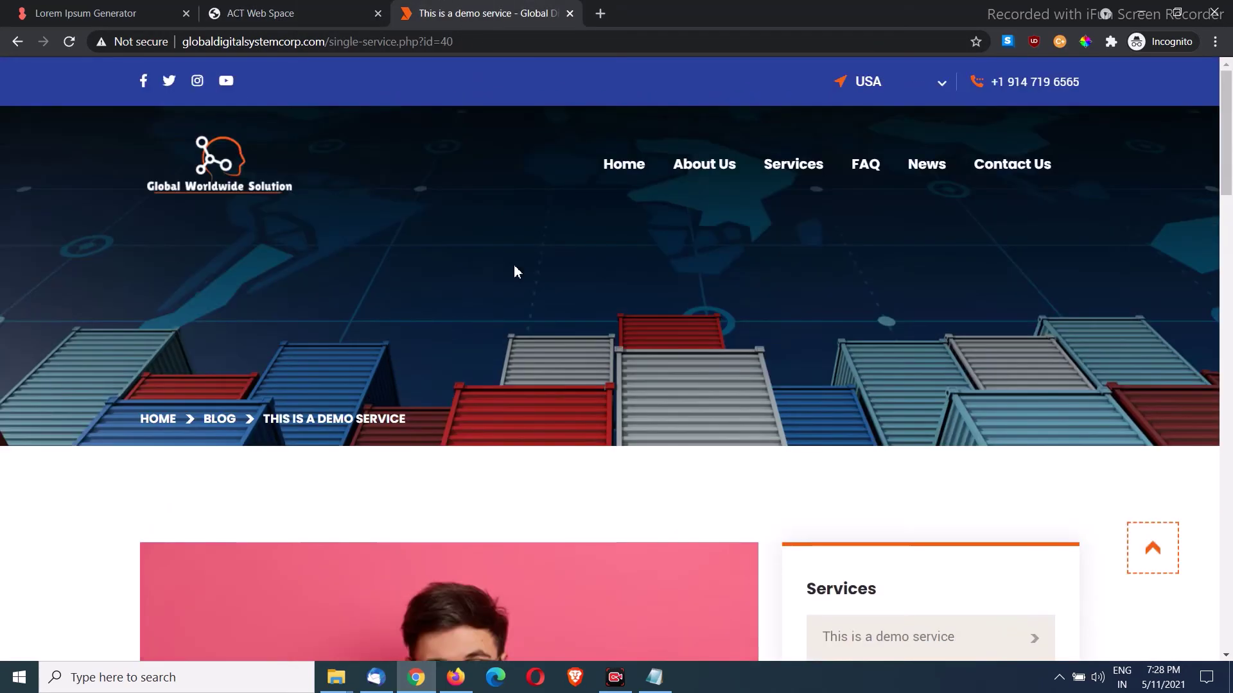
{"action": "left_click", "coordinate": [808, 174]}
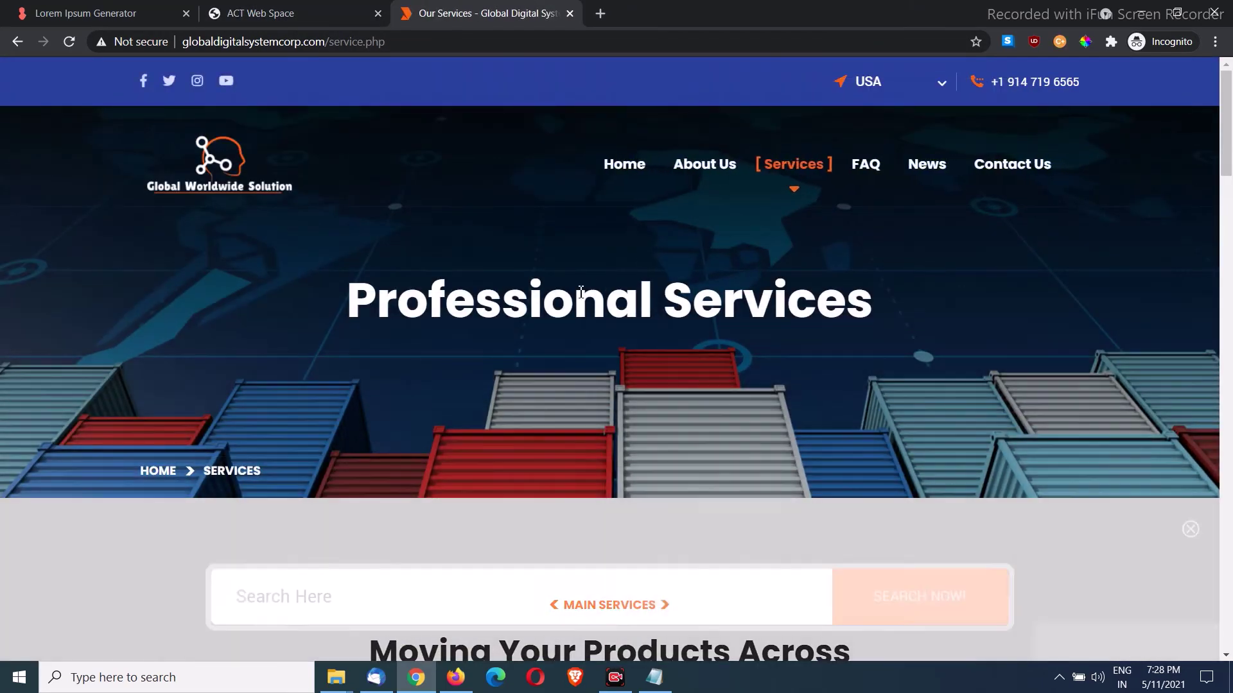
{"action": "scroll", "coordinate": [575, 302], "scroll_direction": "down", "scroll_amount": 9}
{"action": "scroll", "coordinate": [577, 298], "scroll_direction": "down", "scroll_amount": 3}
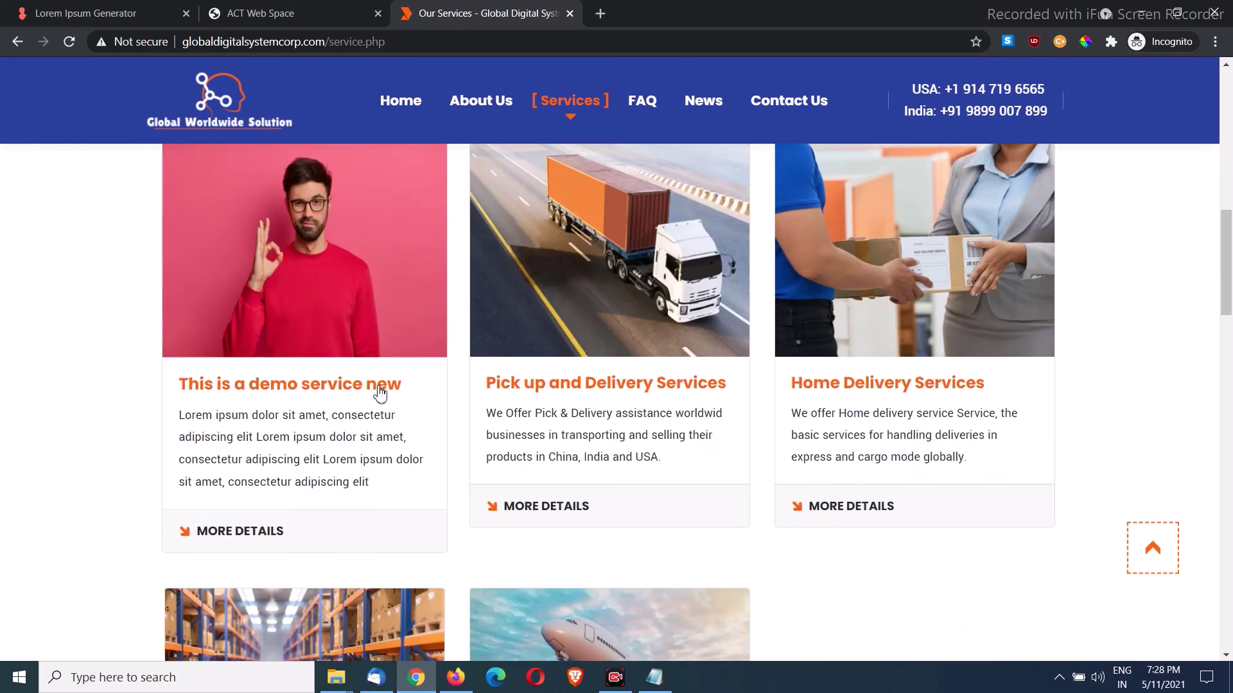
{"action": "scroll", "coordinate": [589, 384], "scroll_direction": "up", "scroll_amount": 12}
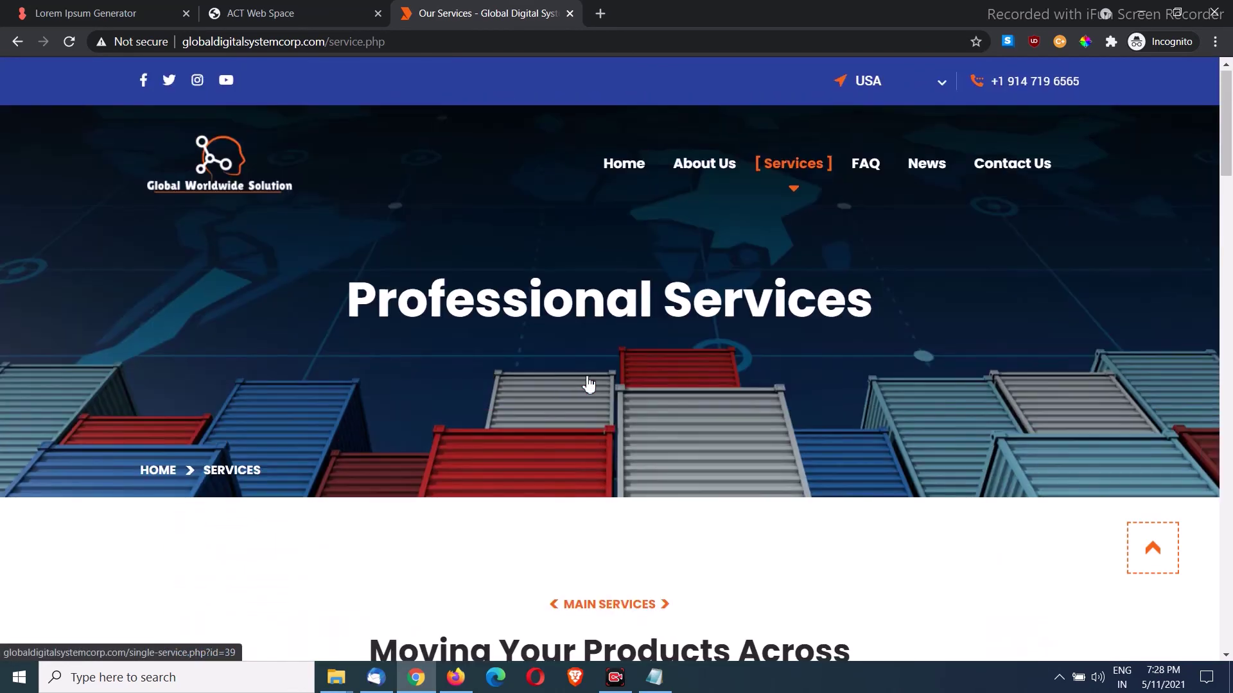
{"action": "left_click", "coordinate": [259, 14]}
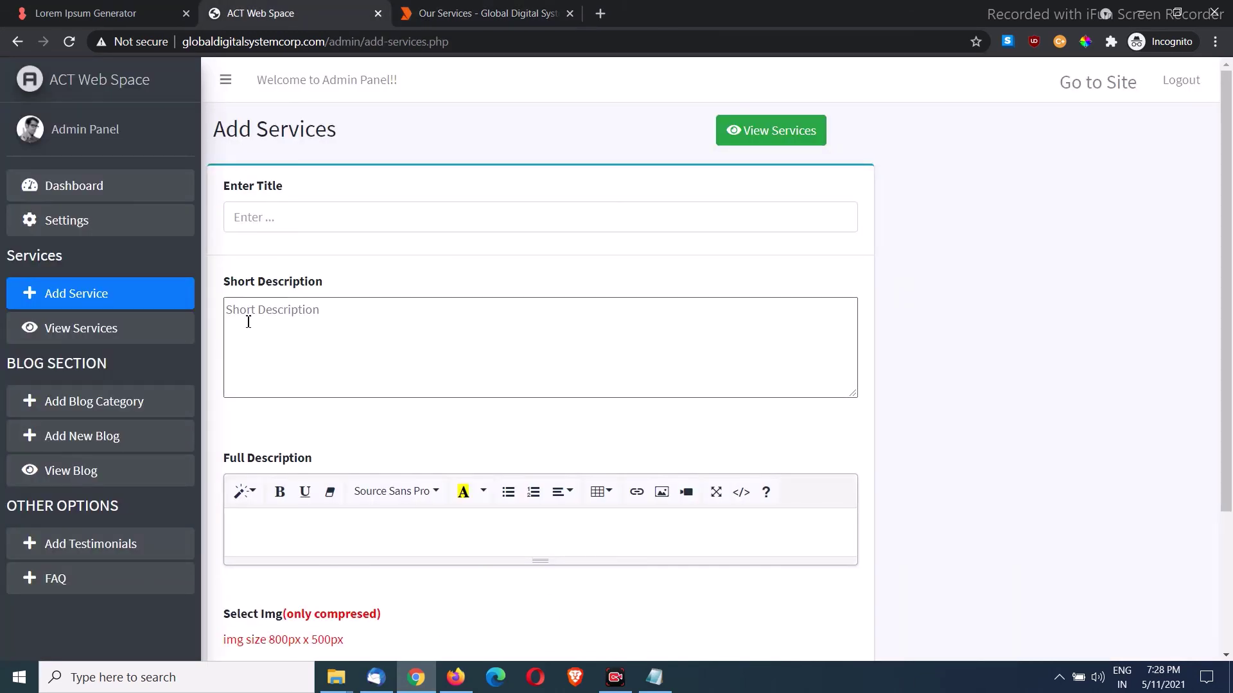
Step: Delete the renamed demo service, leaving four services, then switch to the public Services tab
{"action": "left_click", "coordinate": [91, 334]}
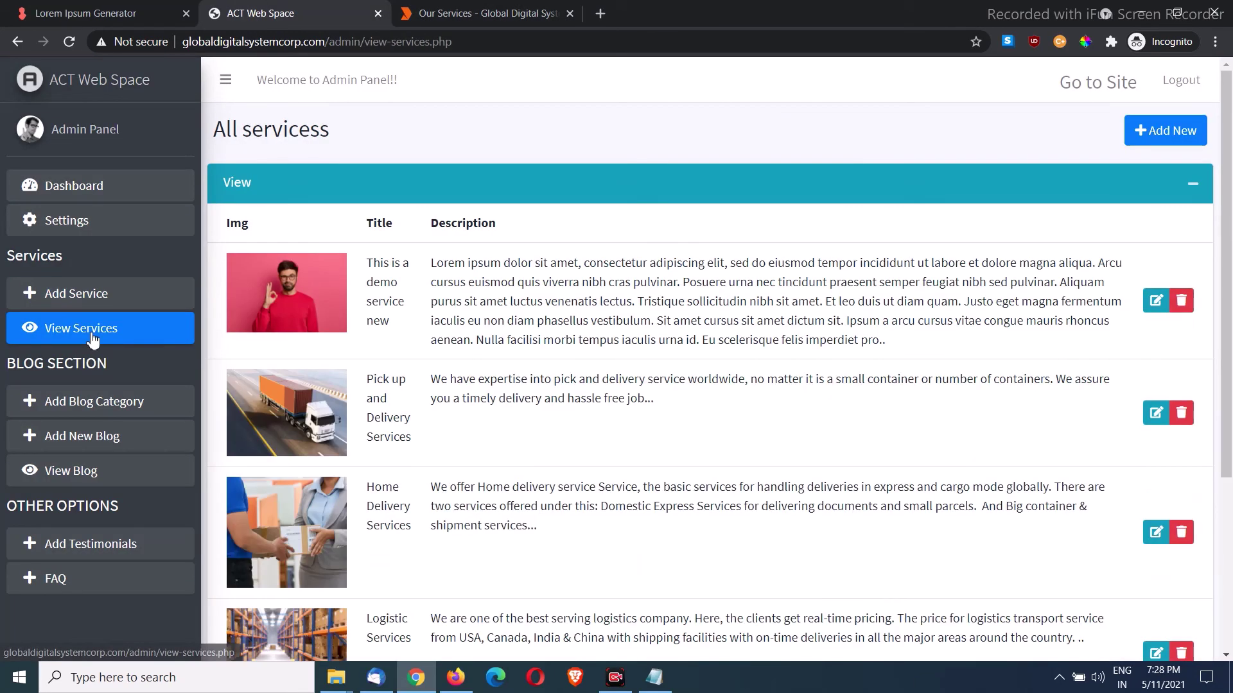
{"action": "left_click", "coordinate": [1181, 302]}
{"action": "left_click", "coordinate": [693, 133]}
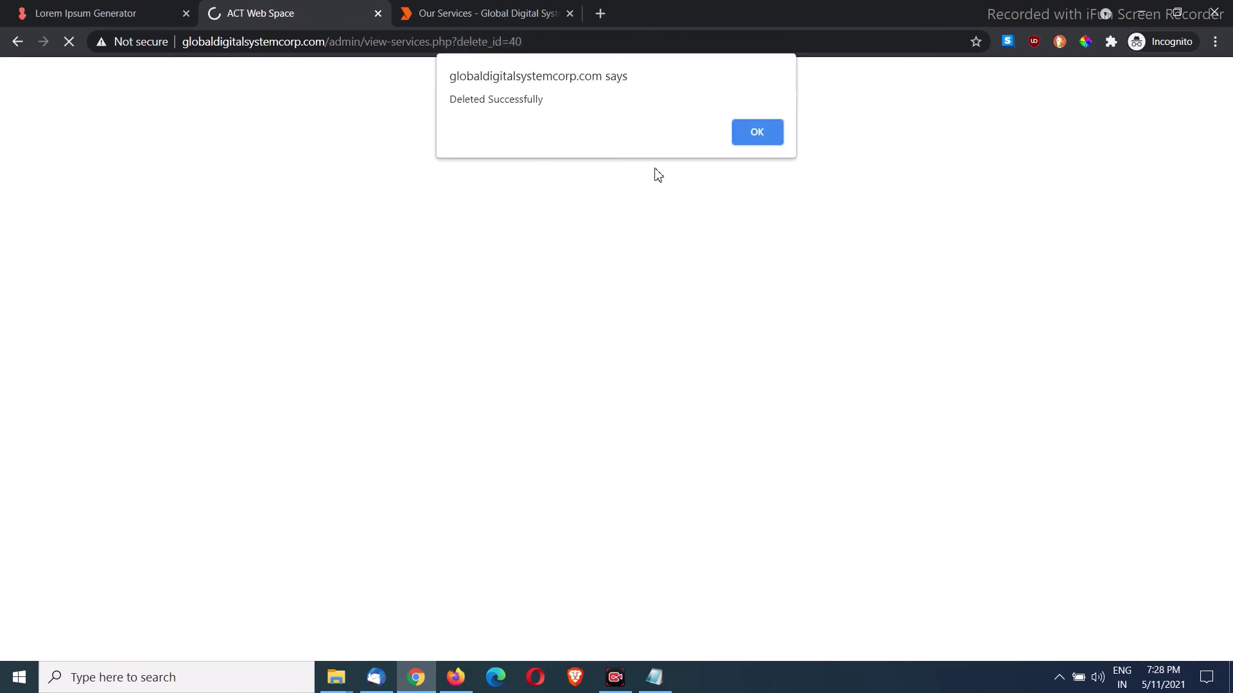
{"action": "left_click", "coordinate": [755, 134]}
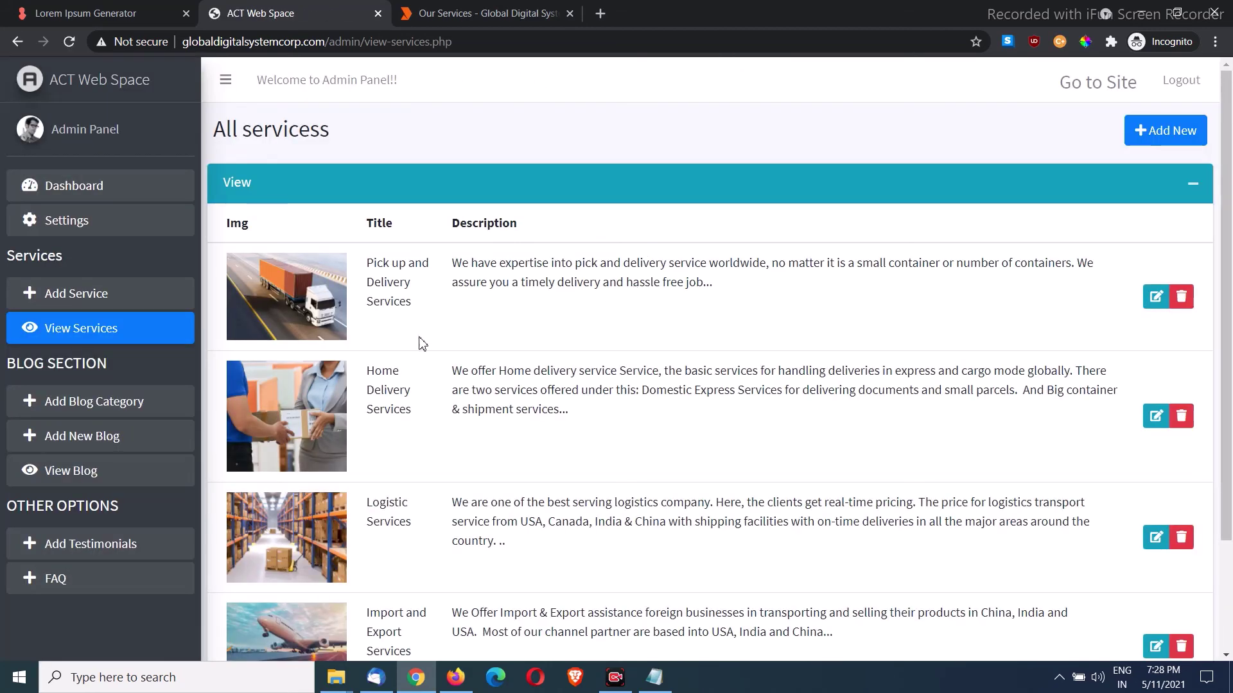
{"action": "scroll", "coordinate": [140, 370], "scroll_direction": "down", "scroll_amount": 1}
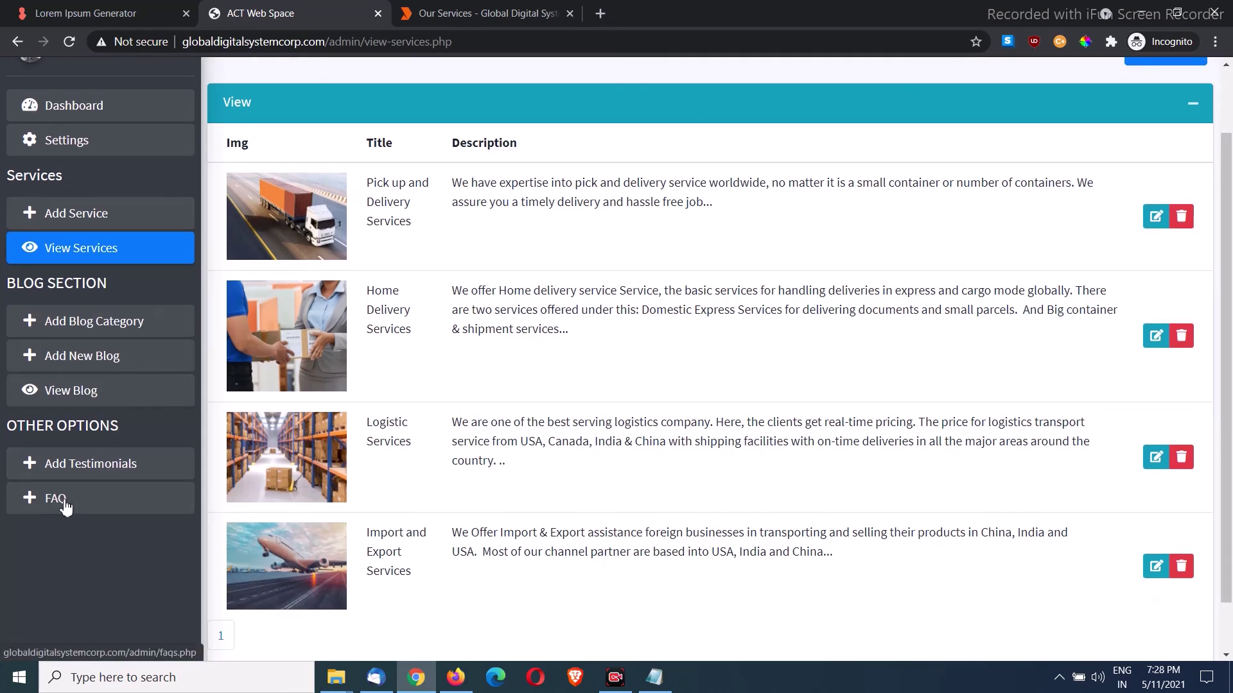
{"action": "scroll", "coordinate": [417, 398], "scroll_direction": "up", "scroll_amount": 1}
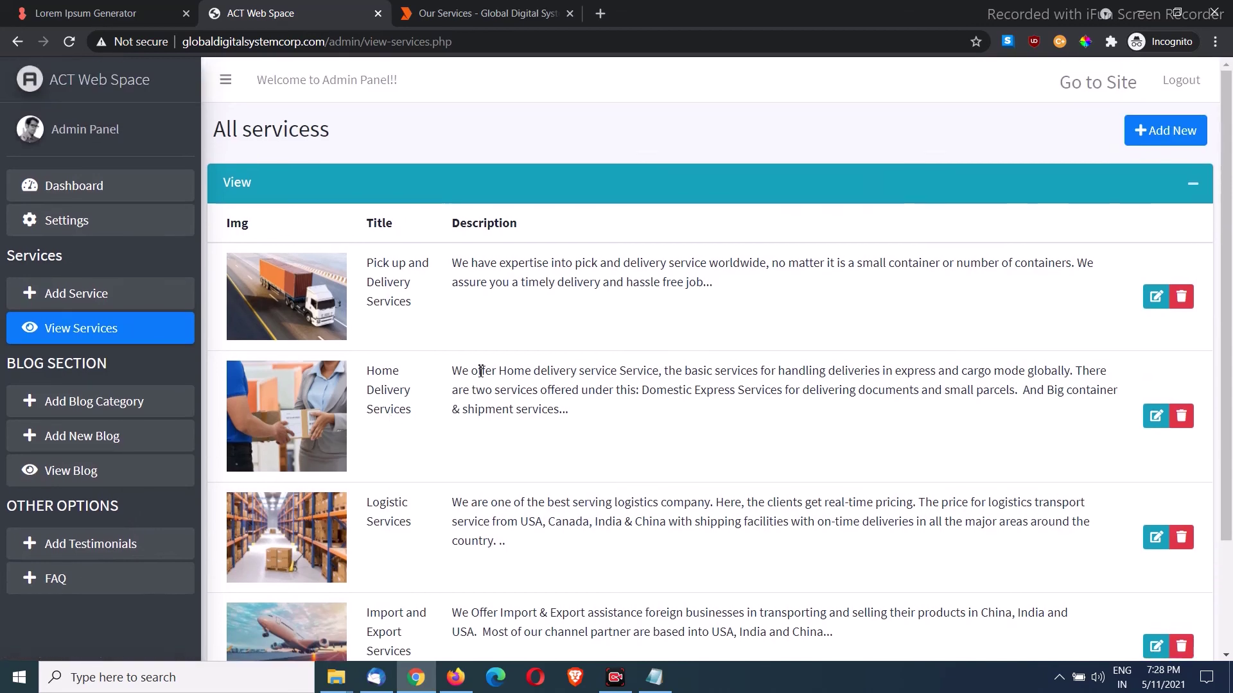
{"action": "left_click", "coordinate": [486, 18]}
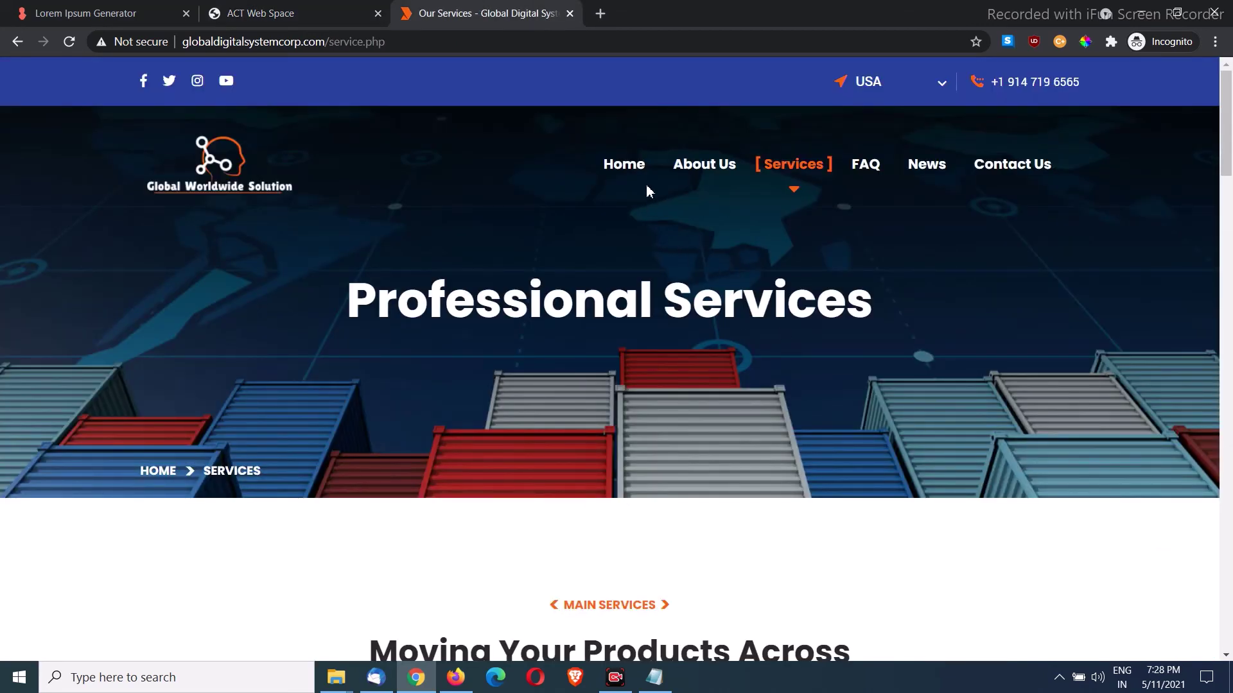
Step: Check the Home and Services pages no longer show the demo service, then return to the admin list
{"action": "left_click", "coordinate": [632, 172]}
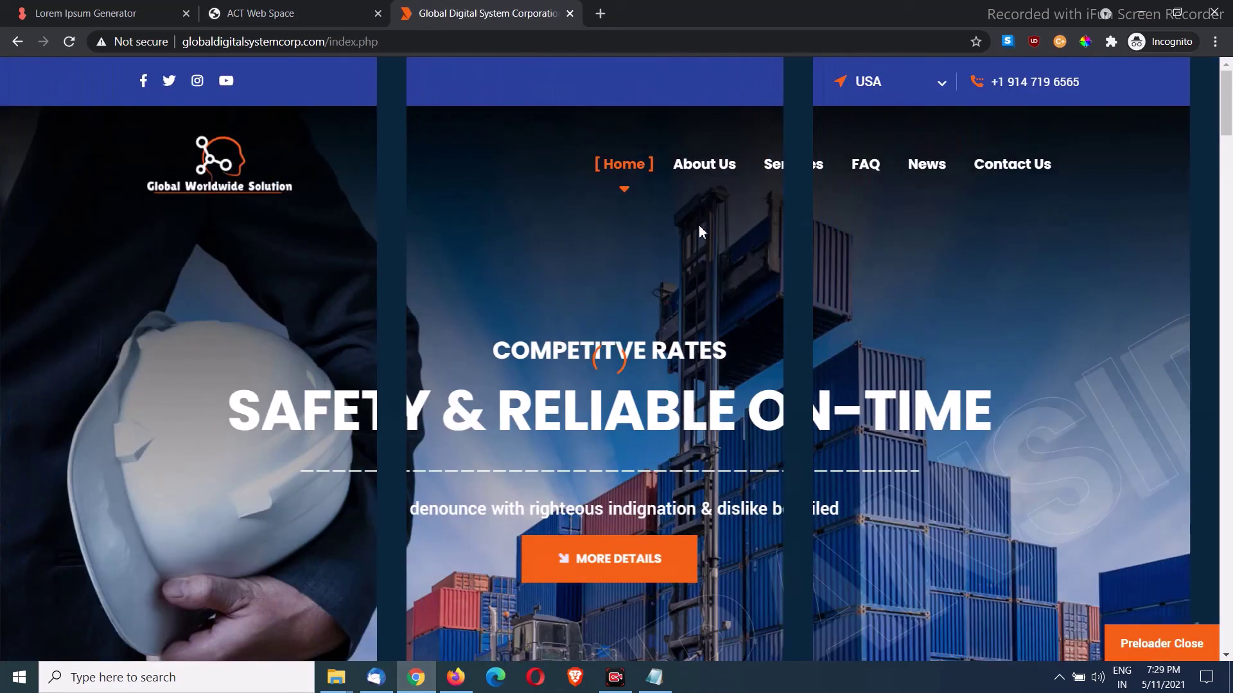
{"action": "scroll", "coordinate": [730, 219], "scroll_direction": "down", "scroll_amount": 8}
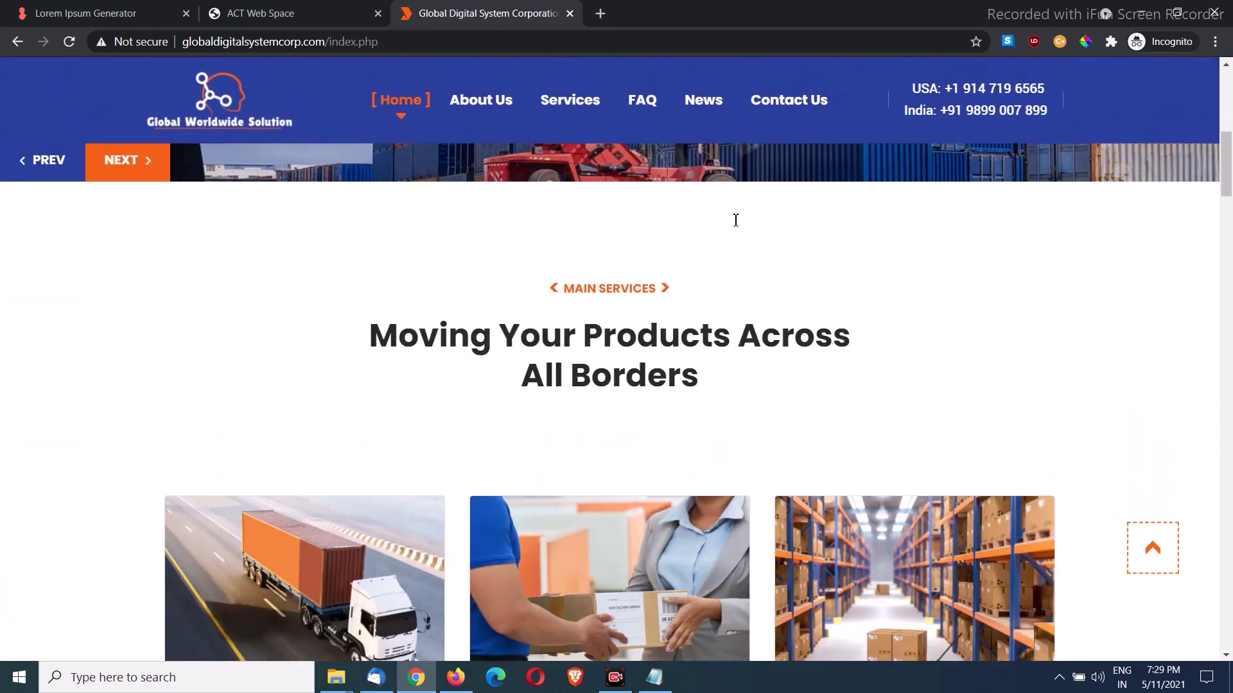
{"action": "scroll", "coordinate": [735, 220], "scroll_direction": "down", "scroll_amount": 4}
{"action": "scroll", "coordinate": [840, 348], "scroll_direction": "up", "scroll_amount": 2}
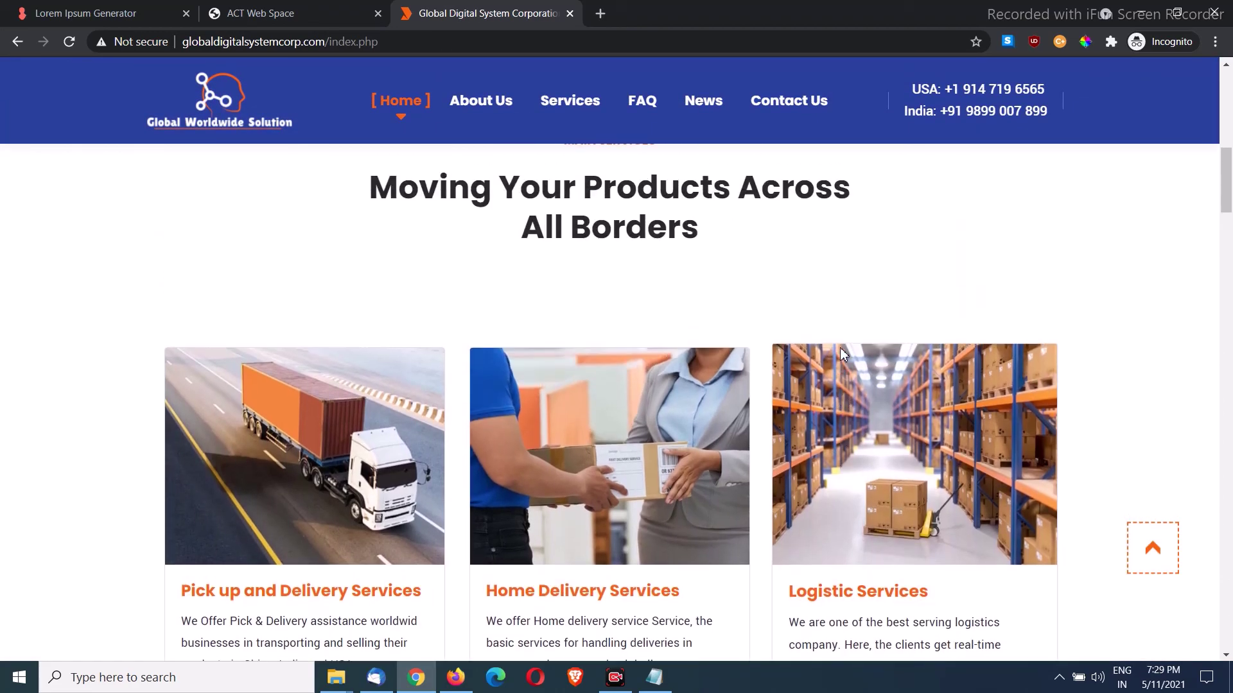
{"action": "scroll", "coordinate": [705, 459], "scroll_direction": "down", "scroll_amount": 3}
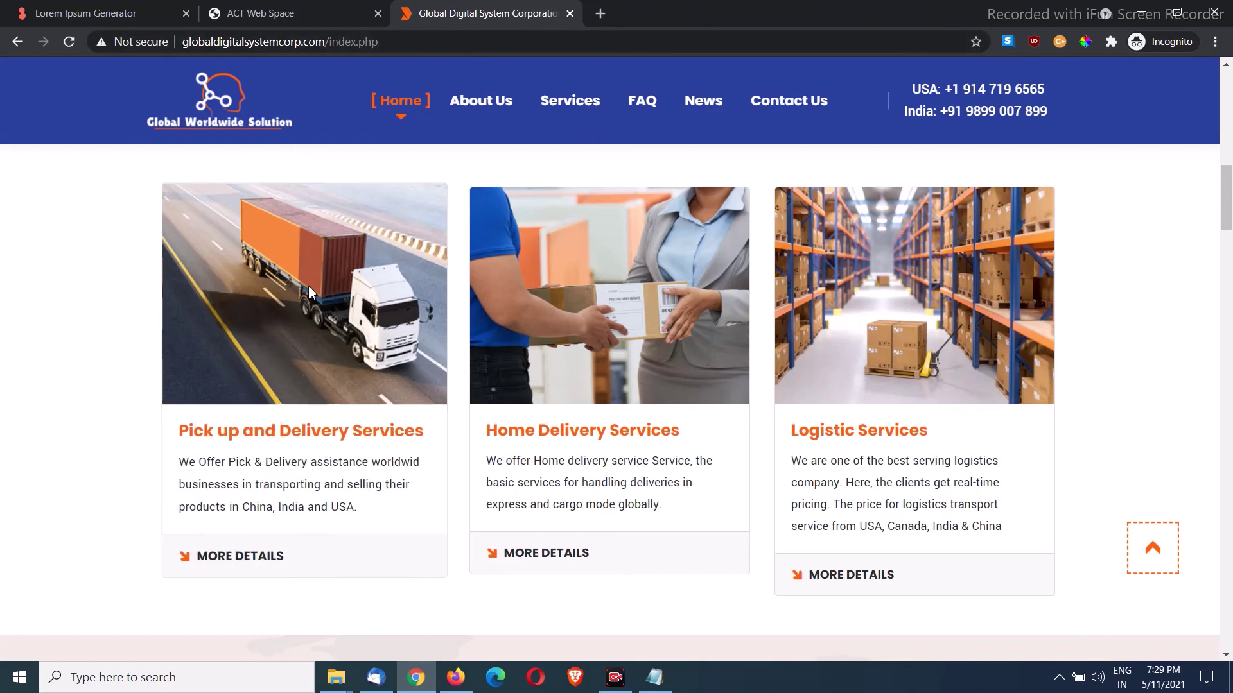
{"action": "left_click", "coordinate": [569, 103]}
{"action": "scroll", "coordinate": [697, 269], "scroll_direction": "down", "scroll_amount": 10}
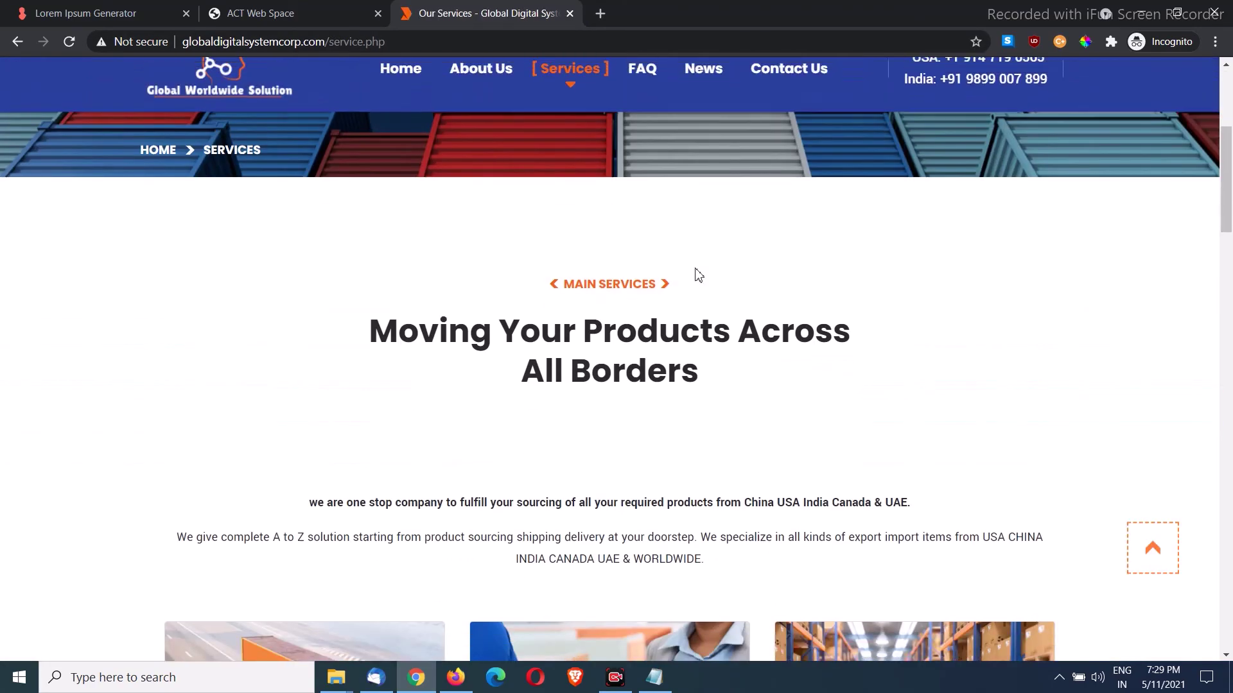
{"action": "scroll", "coordinate": [696, 270], "scroll_direction": "up", "scroll_amount": 10}
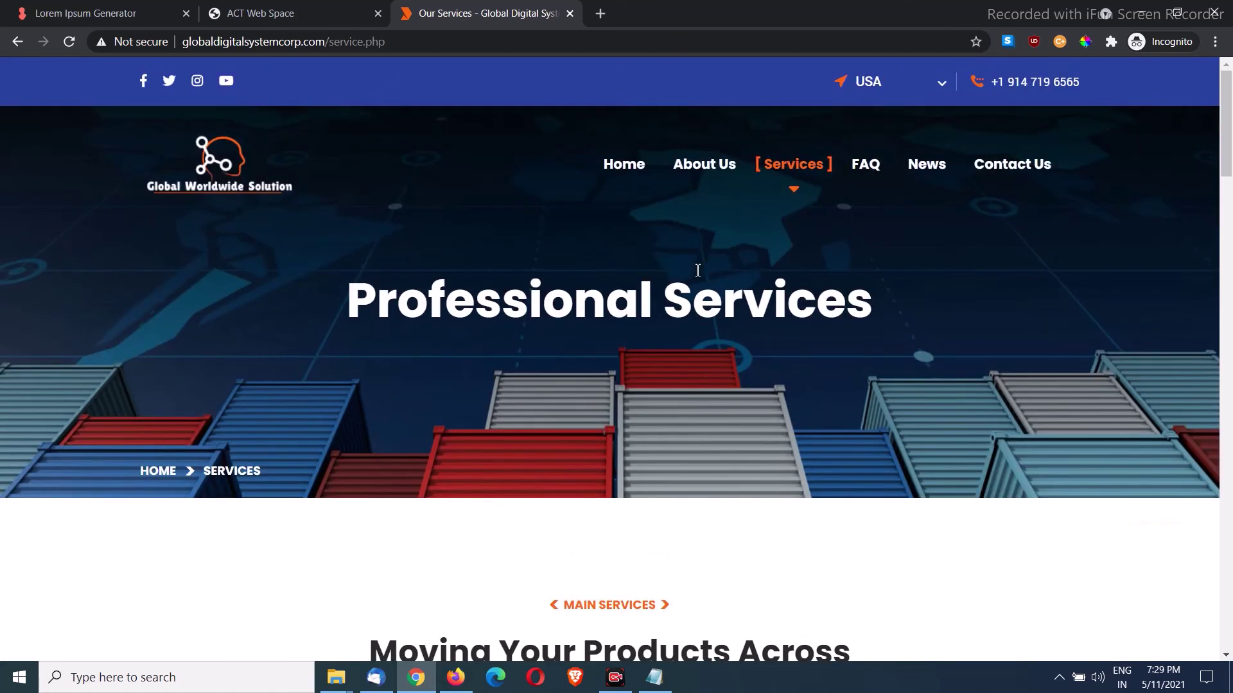
{"action": "left_click", "coordinate": [628, 170]}
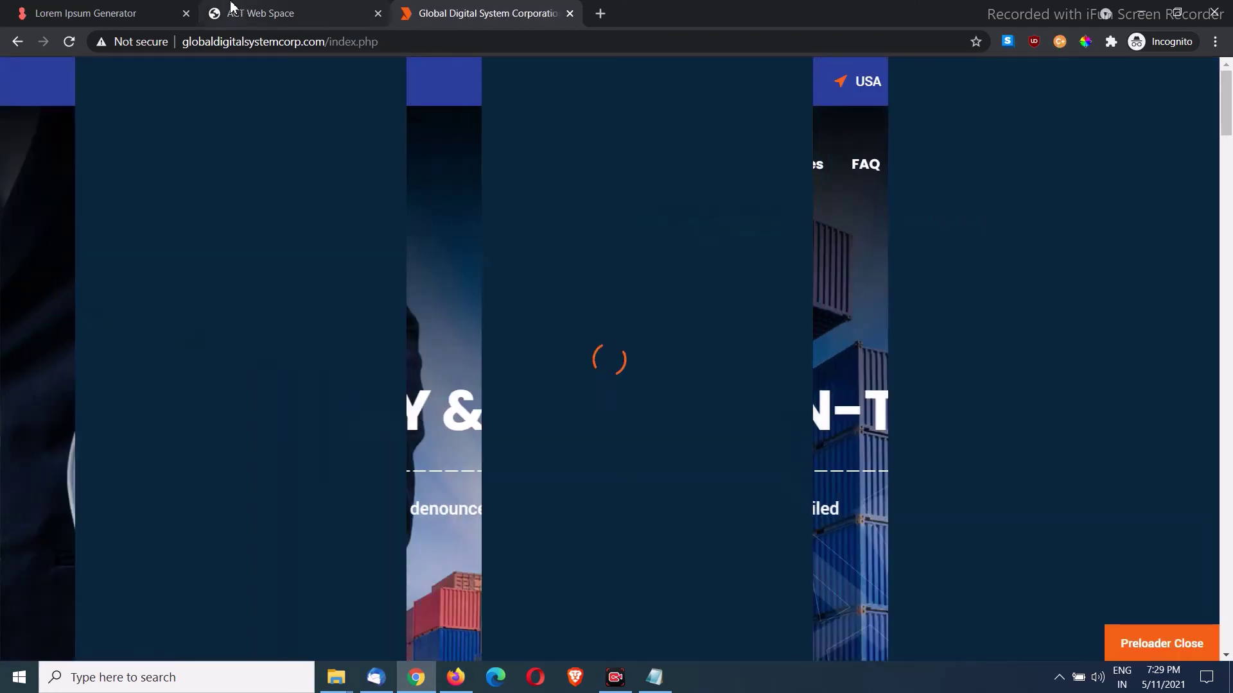
{"action": "left_click", "coordinate": [233, 11]}
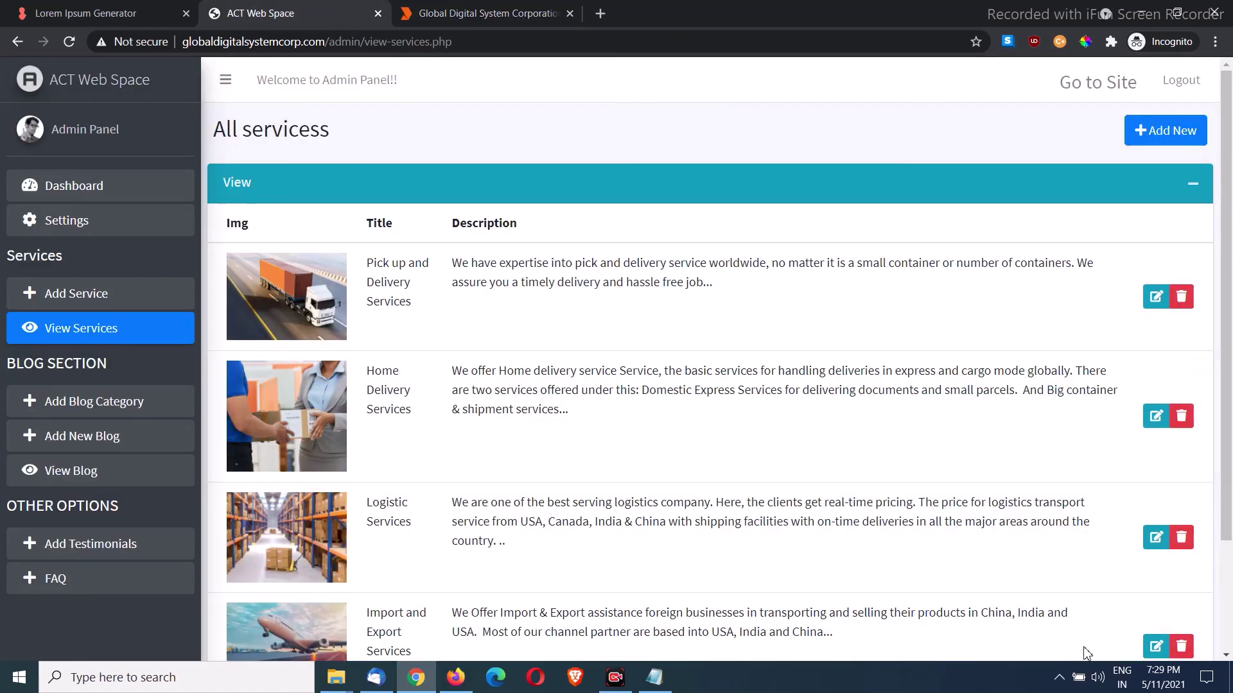